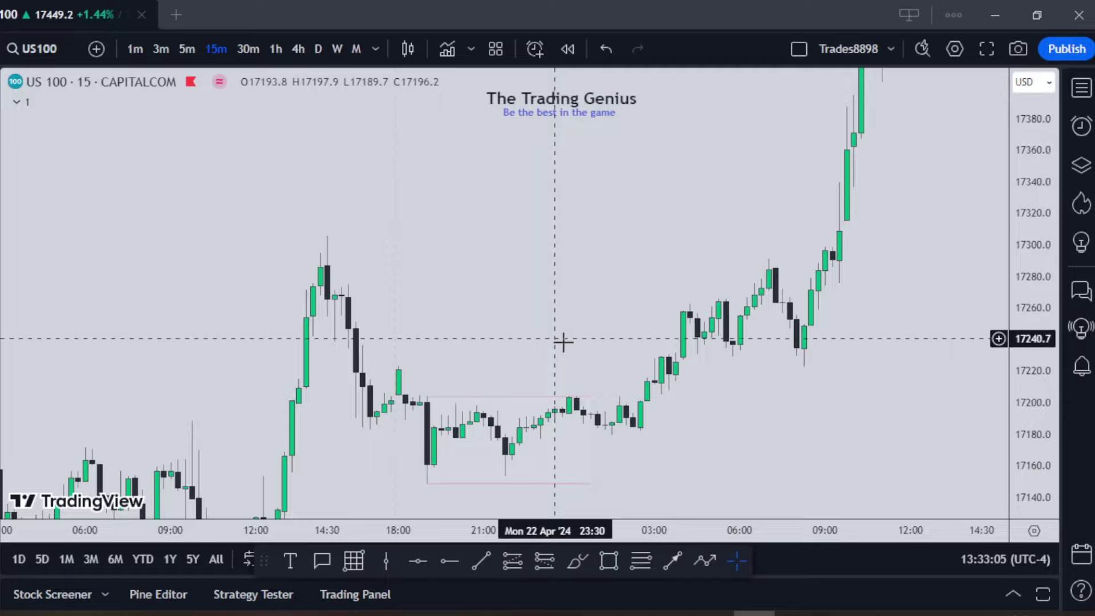
Step: Switch the US100 chart to the 1-hour timeframe and frame the price action from 17 to 23 April
left_click_drag(595, 303, 561, 317)
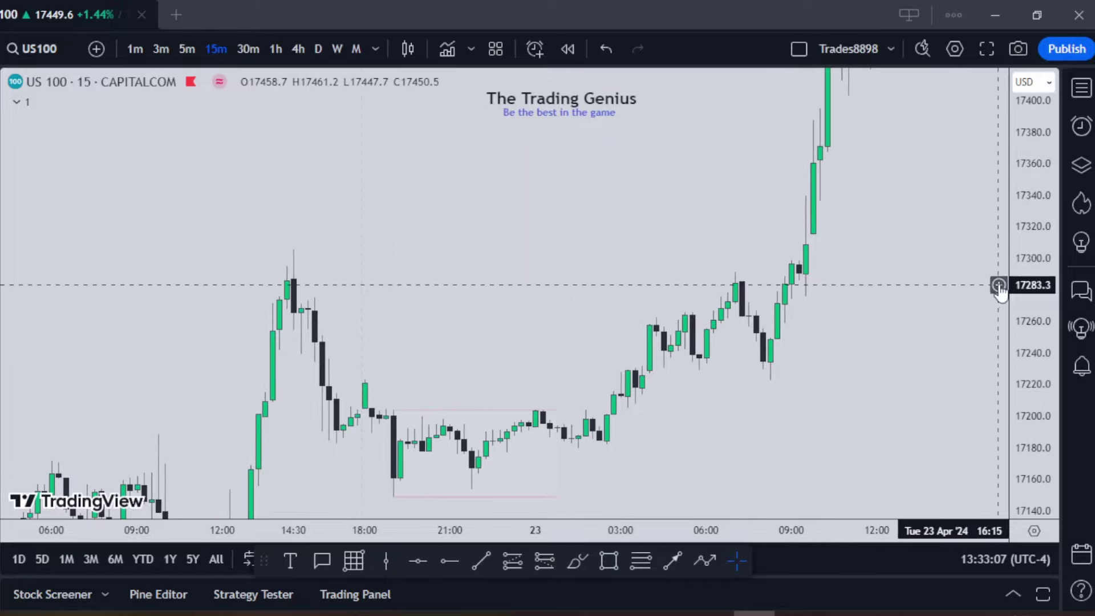
left_click_drag(1022, 279, 1020, 326)
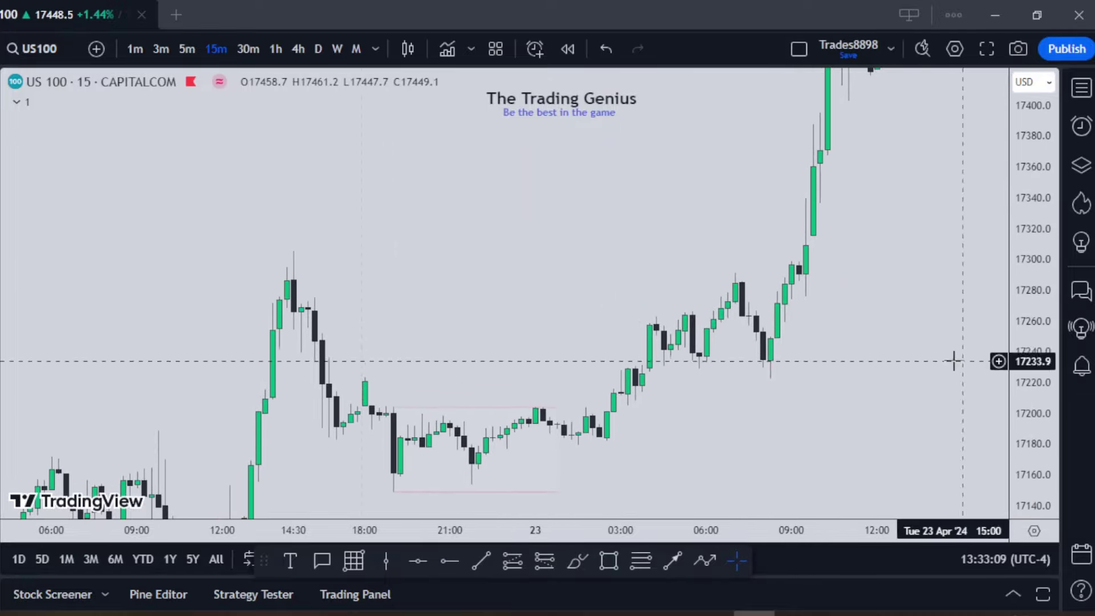
scroll(841, 393, "right", 1)
left_click_drag(817, 372, 816, 355)
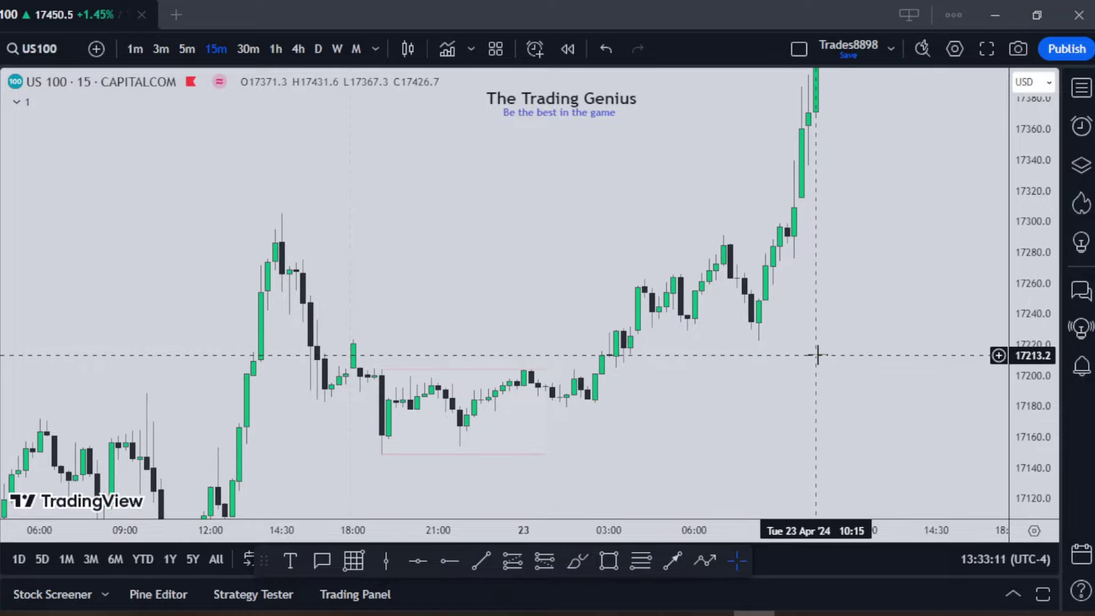
scroll(835, 364, "down", 2)
scroll(859, 357, "down", 3)
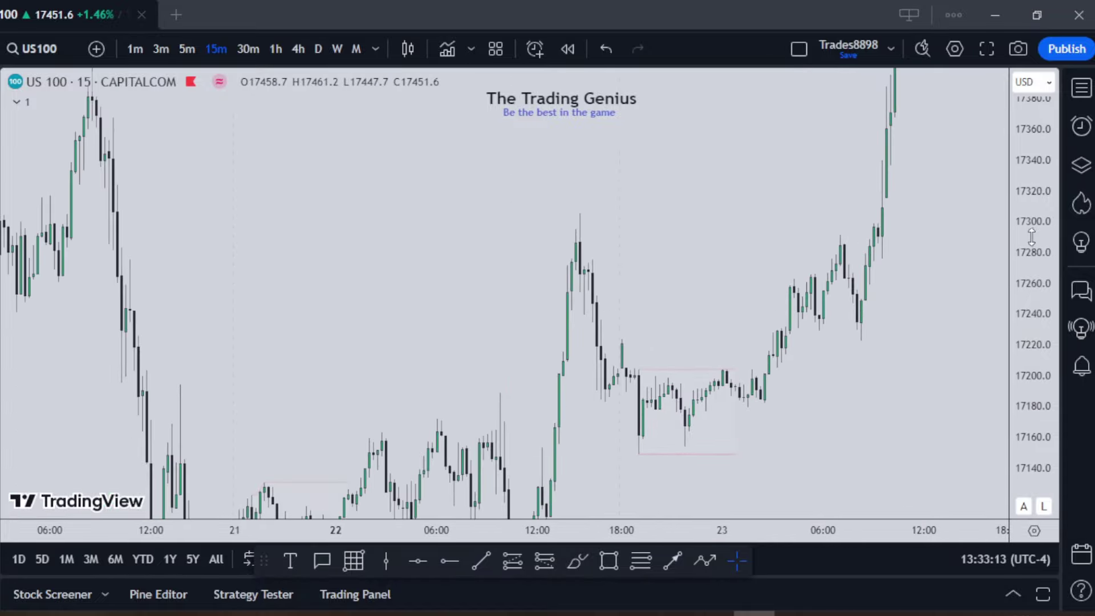
left_click(272, 50)
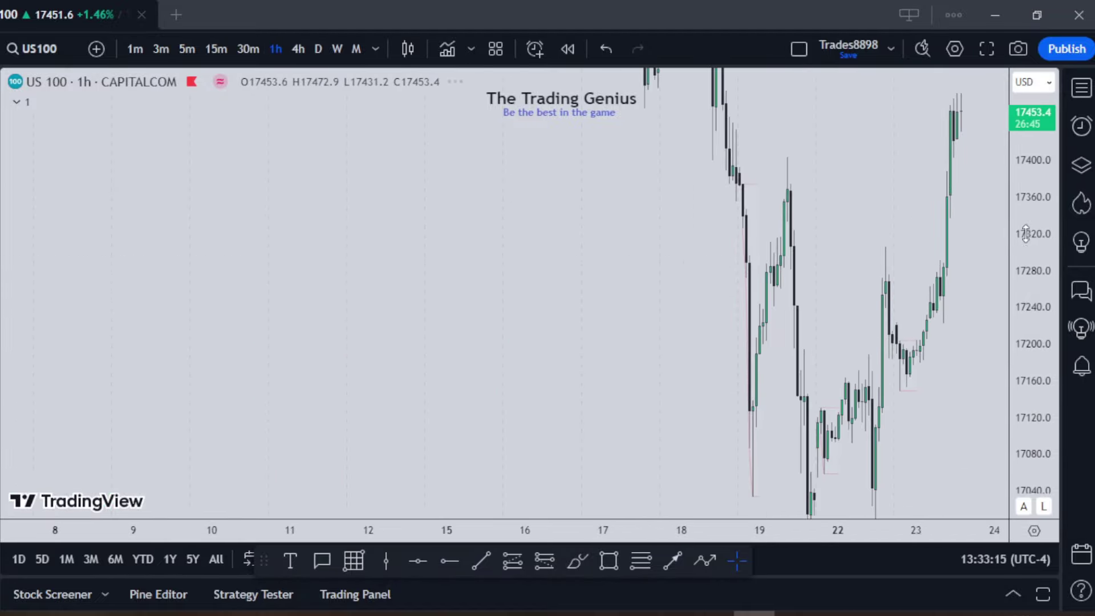
left_click_drag(953, 391, 829, 382)
scroll(829, 381, "up", 5)
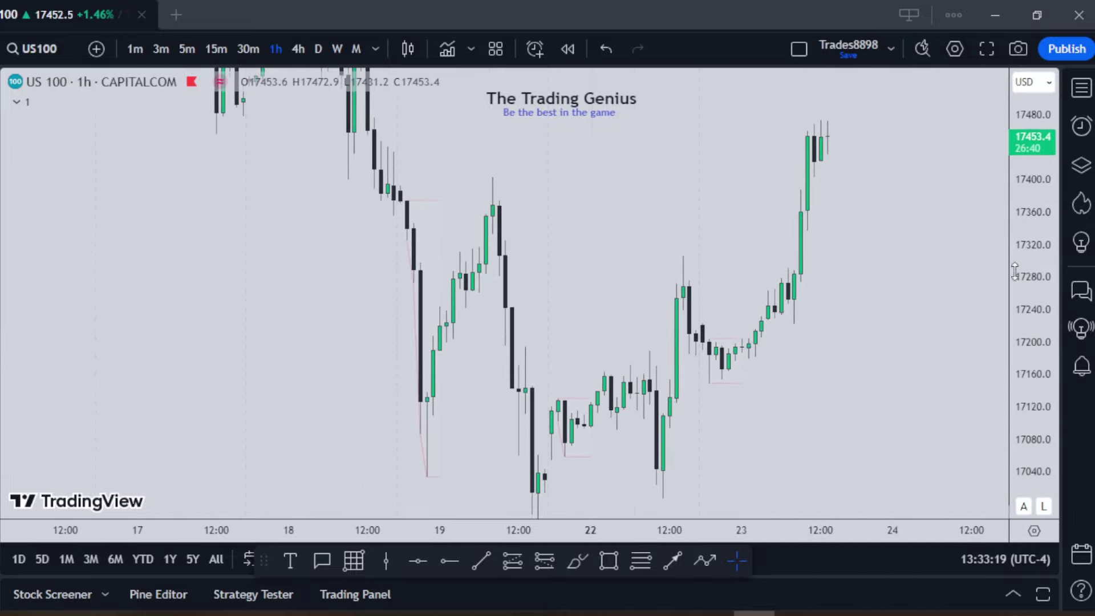
mouse_move(833, 368)
left_mouse_down()
mouse_move(789, 371)
mouse_move(783, 340)
mouse_move(715, 345)
left_mouse_up()
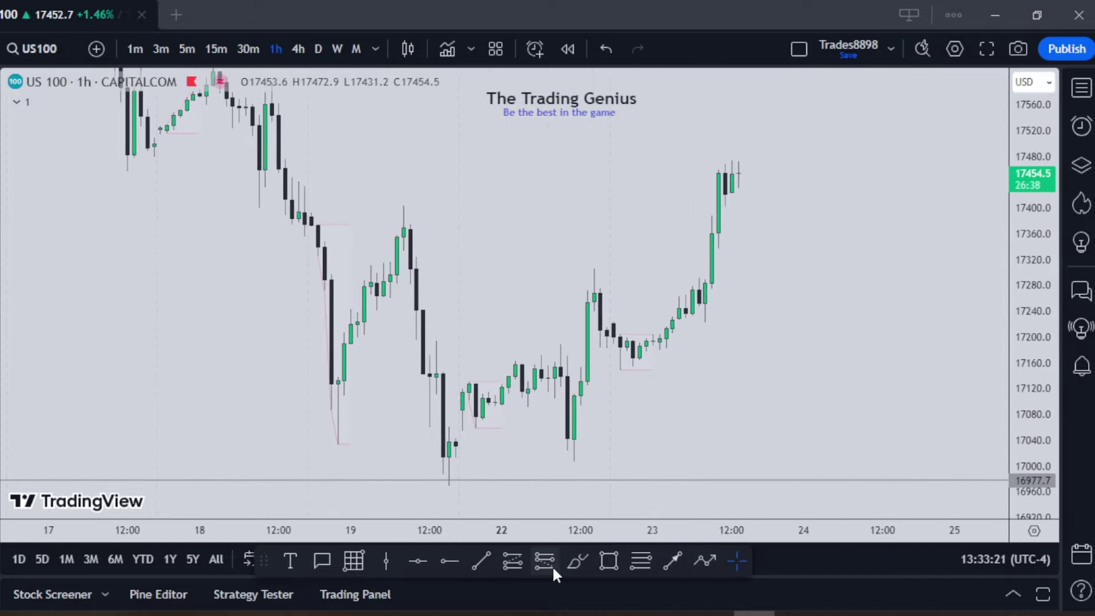
Step: Trace the 18–19 April price swings with the Brush and delete the stroke
left_click(576, 561)
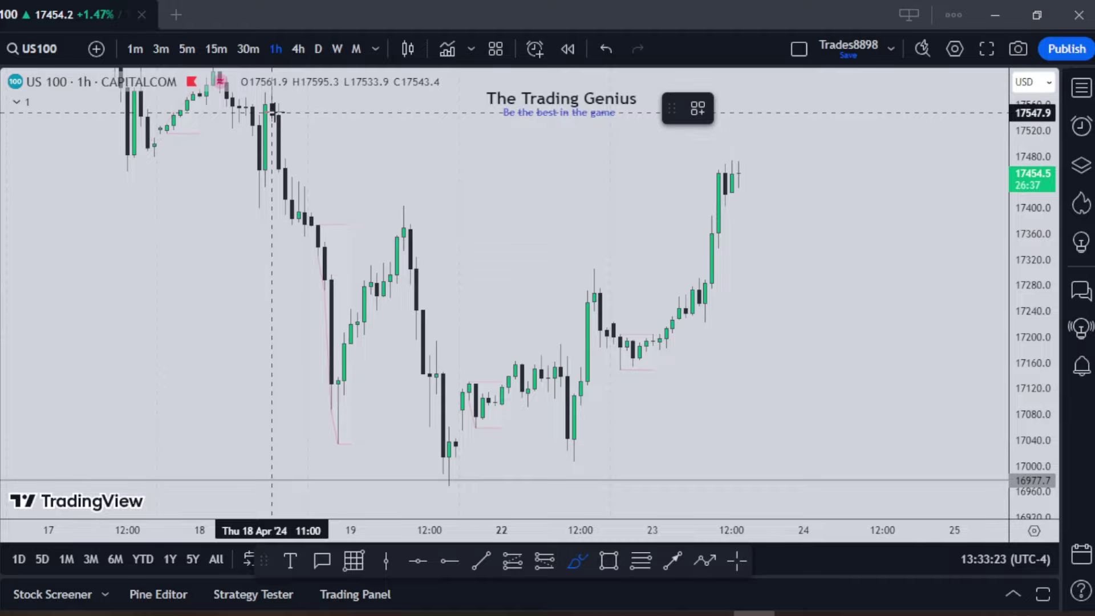
mouse_move(272, 113)
left_mouse_down()
mouse_move(335, 394)
mouse_move(391, 189)
mouse_move(423, 312)
left_mouse_up()
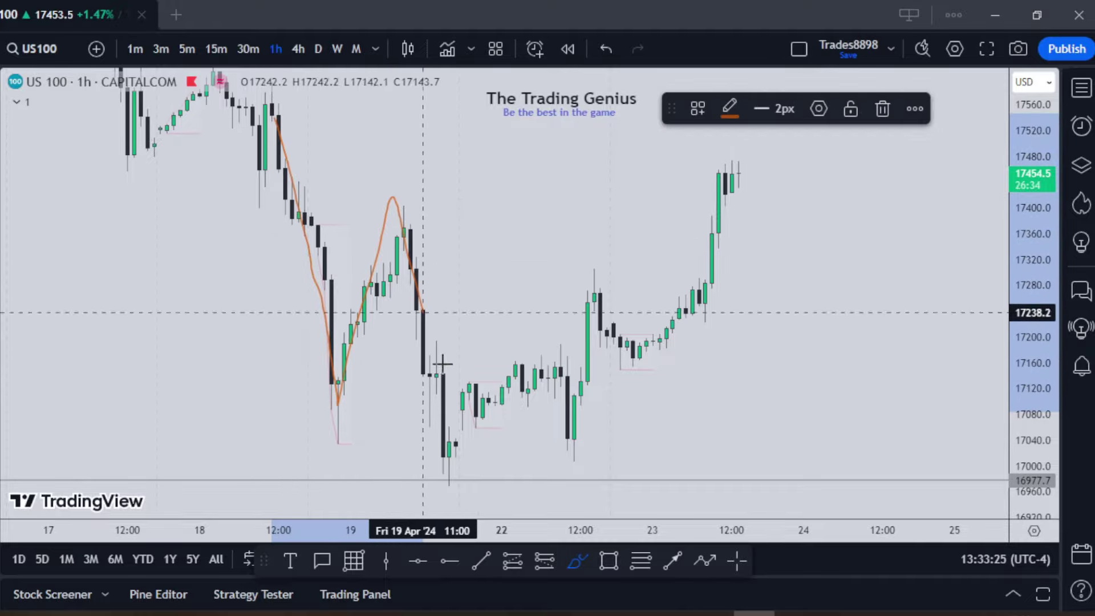
mouse_move(442, 364)
left_mouse_down()
mouse_move(455, 464)
mouse_move(594, 454)
mouse_move(606, 253)
mouse_move(707, 360)
left_mouse_up()
key("Delete")
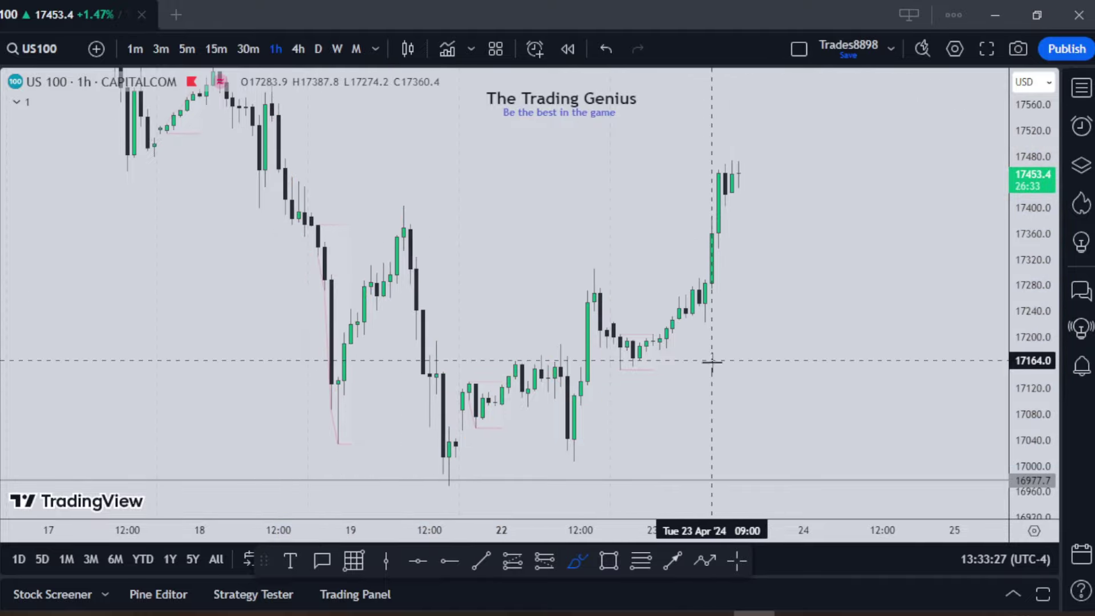
Step: Place a horizontal ray at the 19 April 08:00 swing high, at 17403.5, and apply the "buyside liquidity" template
left_click_drag(820, 388, 935, 374)
scroll(935, 374, "up", 3)
left_click_drag(1043, 404, 1040, 315)
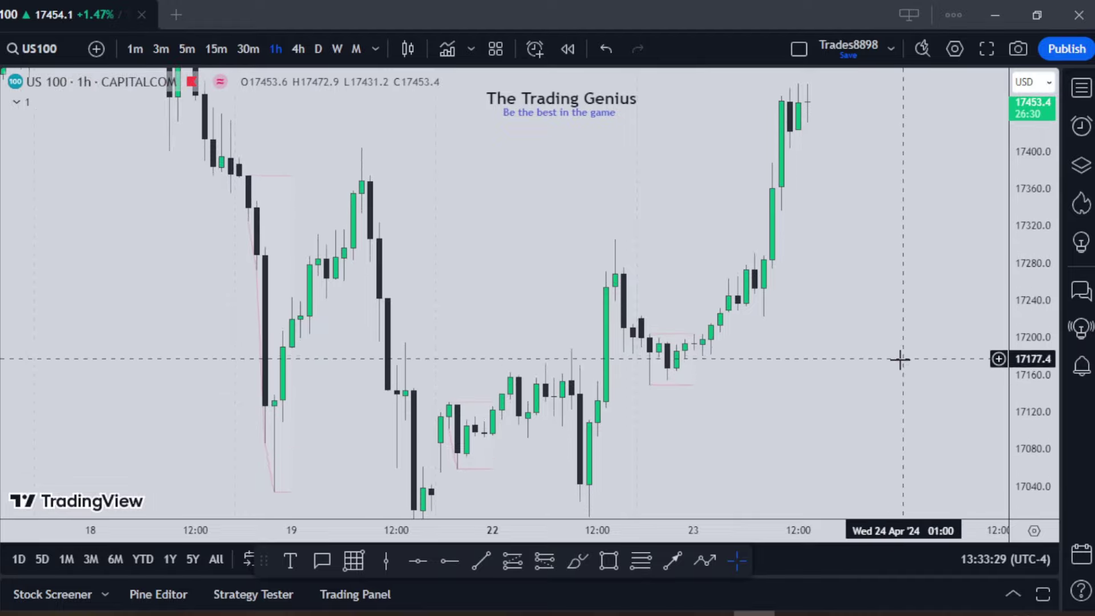
left_click_drag(879, 366, 861, 375)
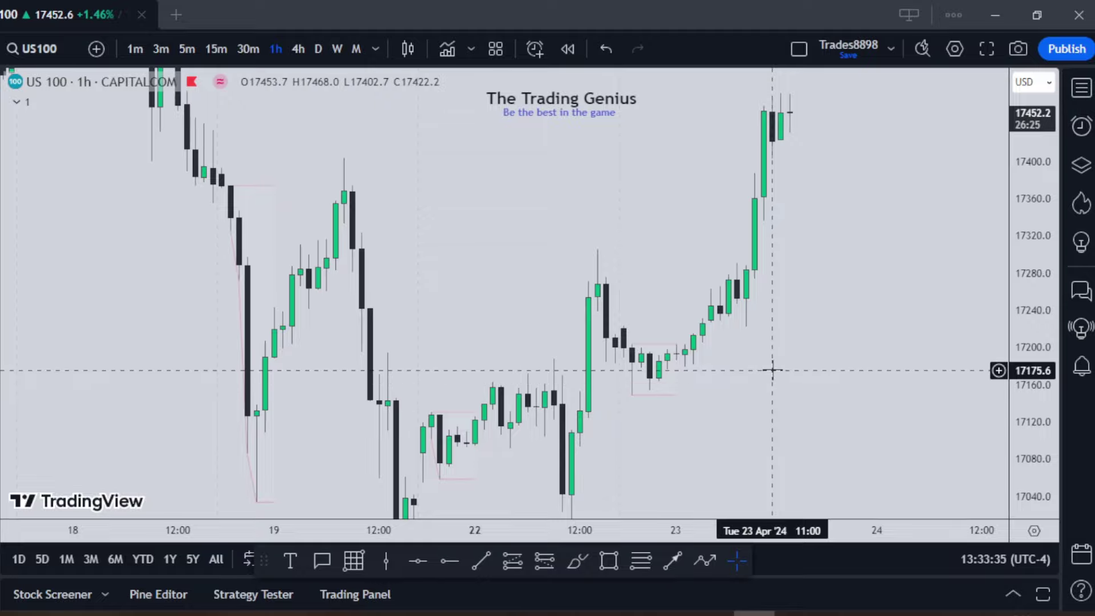
scroll(798, 365, "up", 2)
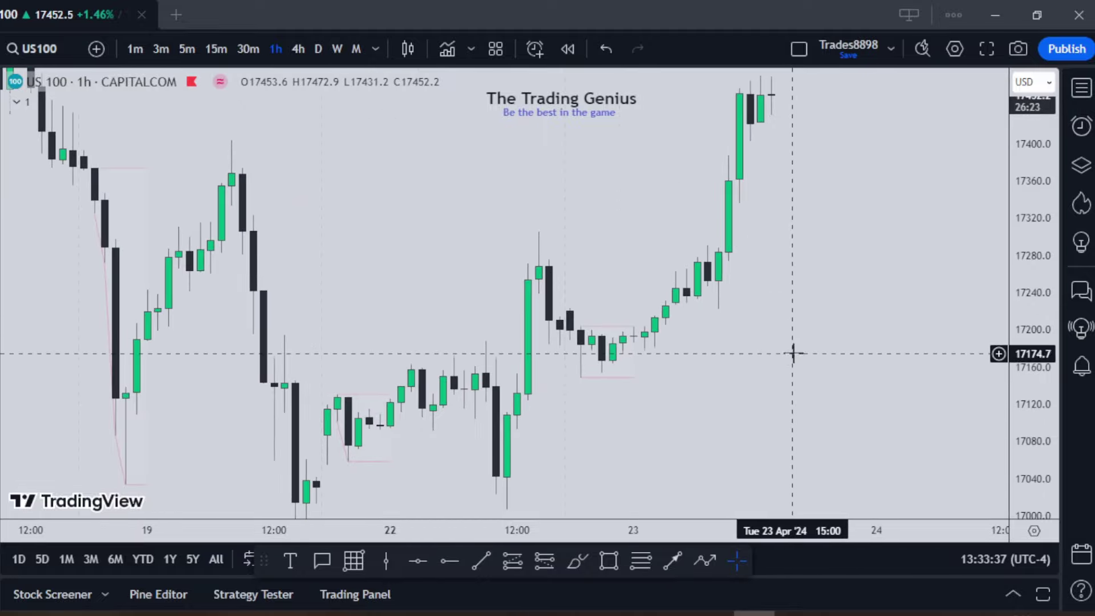
left_click_drag(762, 335, 749, 370)
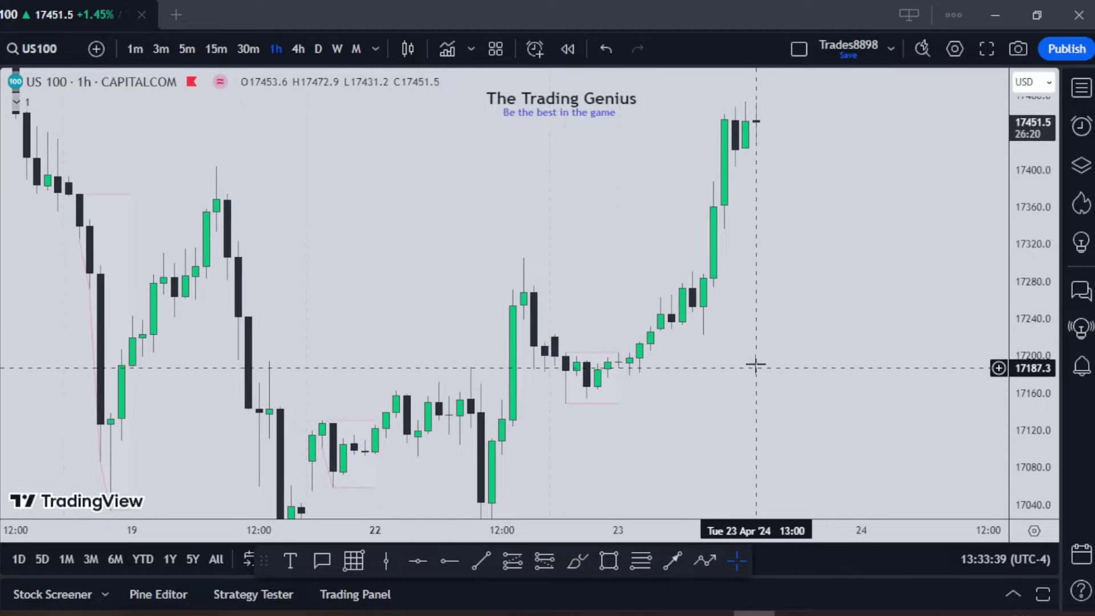
left_click(448, 561)
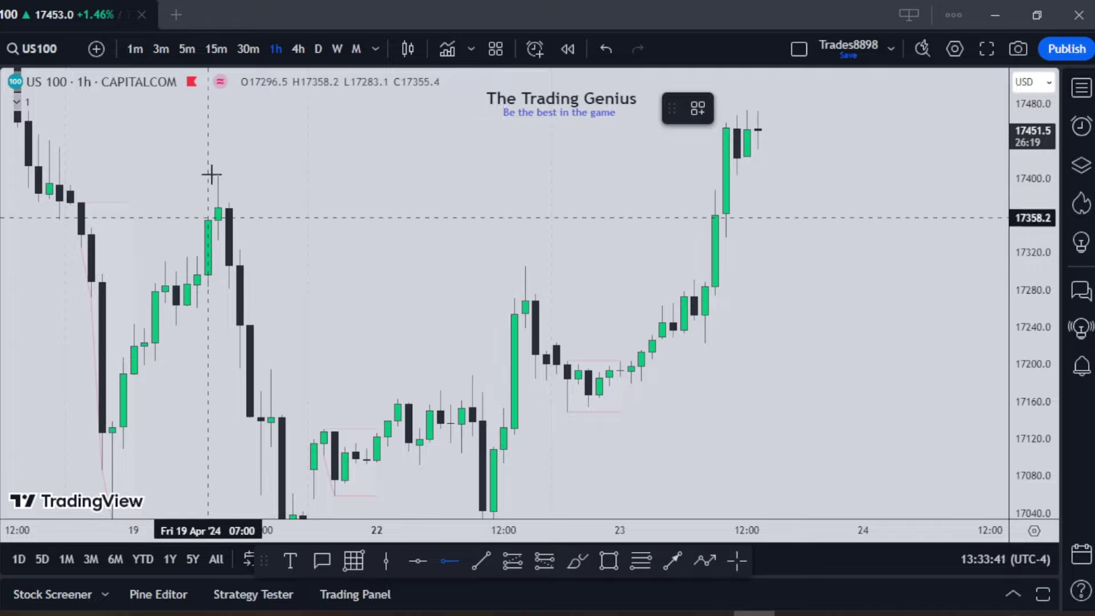
left_click(218, 174)
left_click(698, 108)
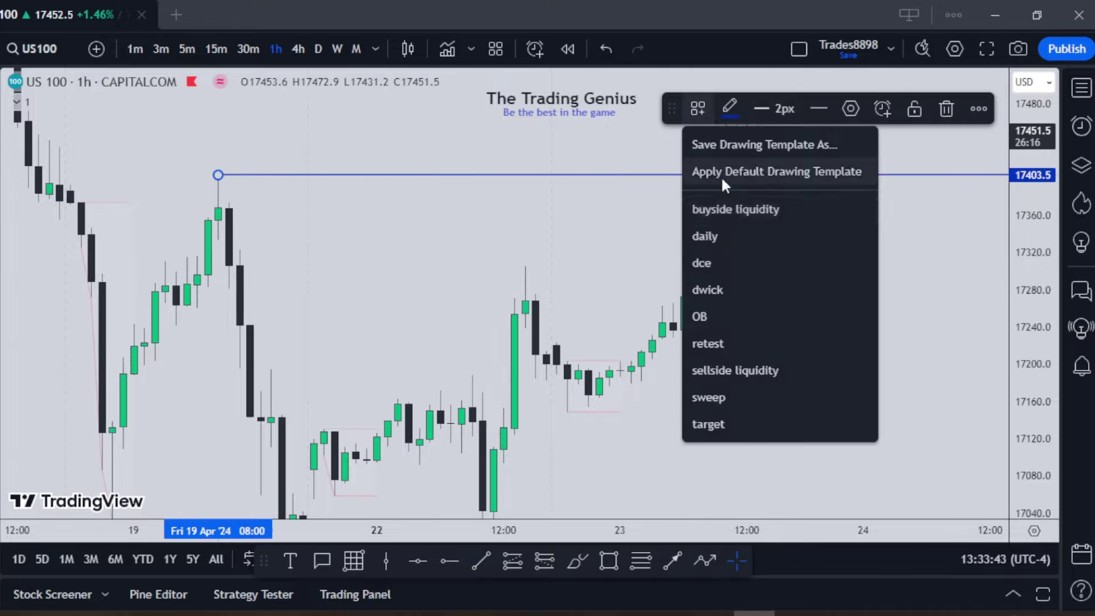
left_click(728, 210)
Step: Add a horizontal ray at the 22 April 14:00 swing high, at 17305.4, with the "buyside liquidity" template
left_click(448, 560)
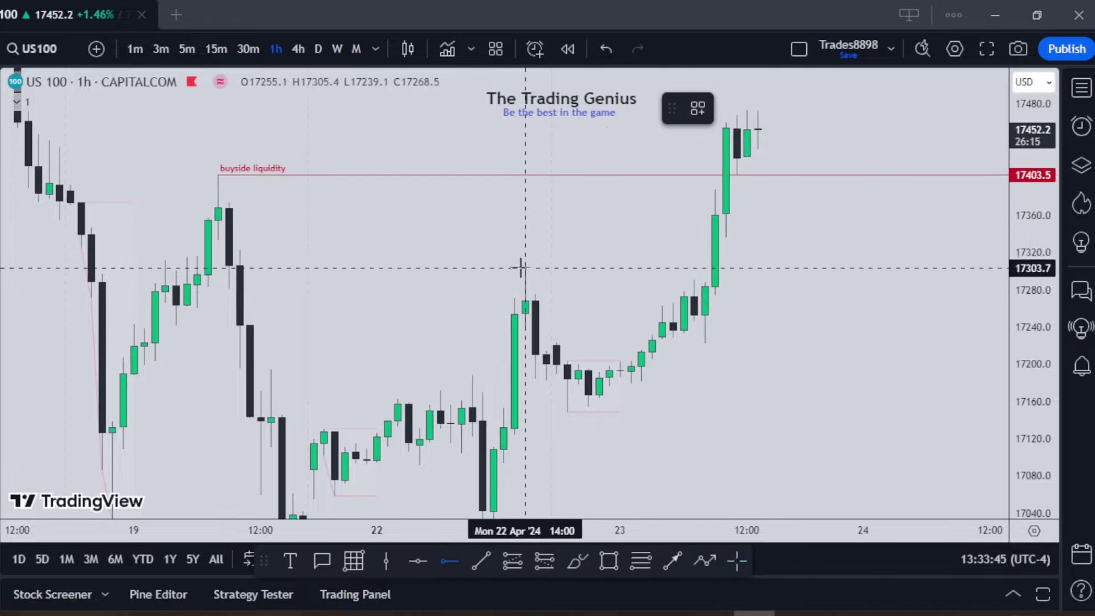
left_click(525, 266)
left_click(696, 111)
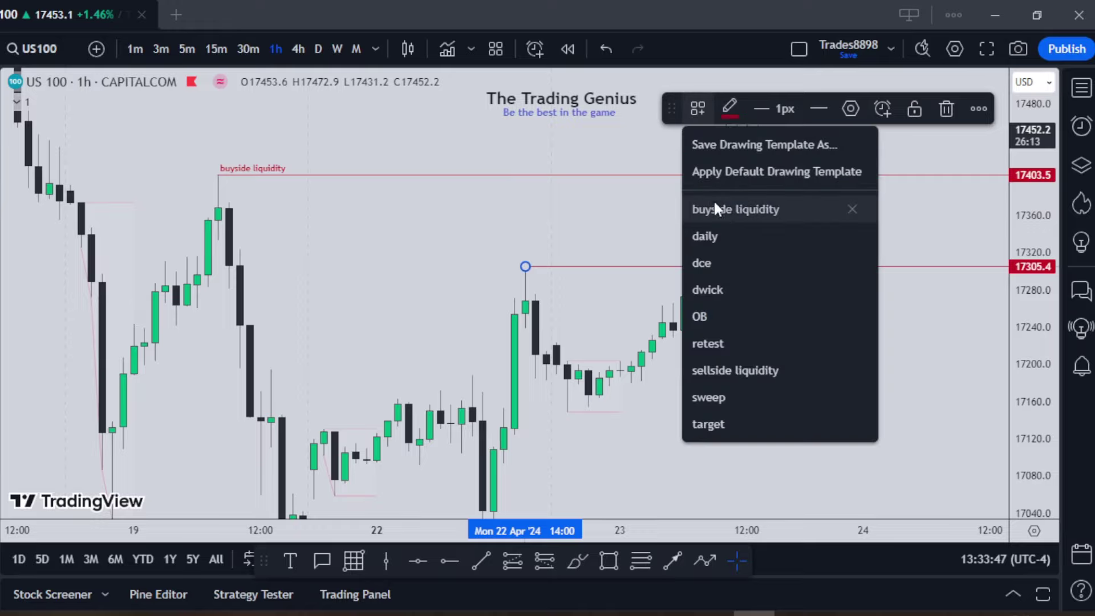
left_click(725, 208)
Step: Switch the chart to the 15-minute timeframe and frame the 22 April high together with the 23 April rally
left_click_drag(604, 238, 654, 229)
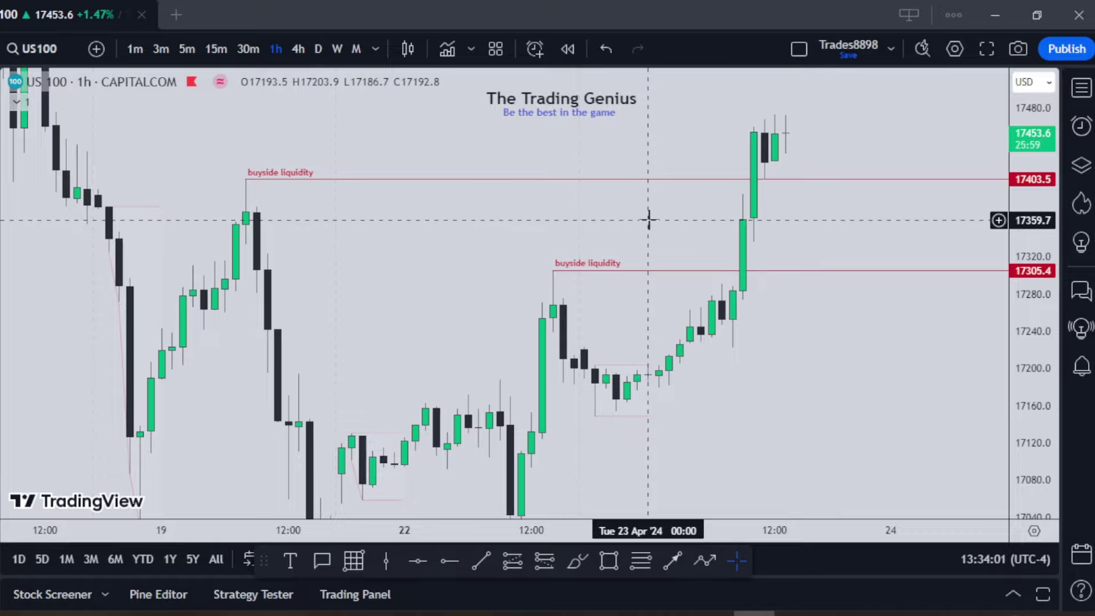
left_click_drag(783, 401, 808, 398)
scroll(765, 377, "right", 2)
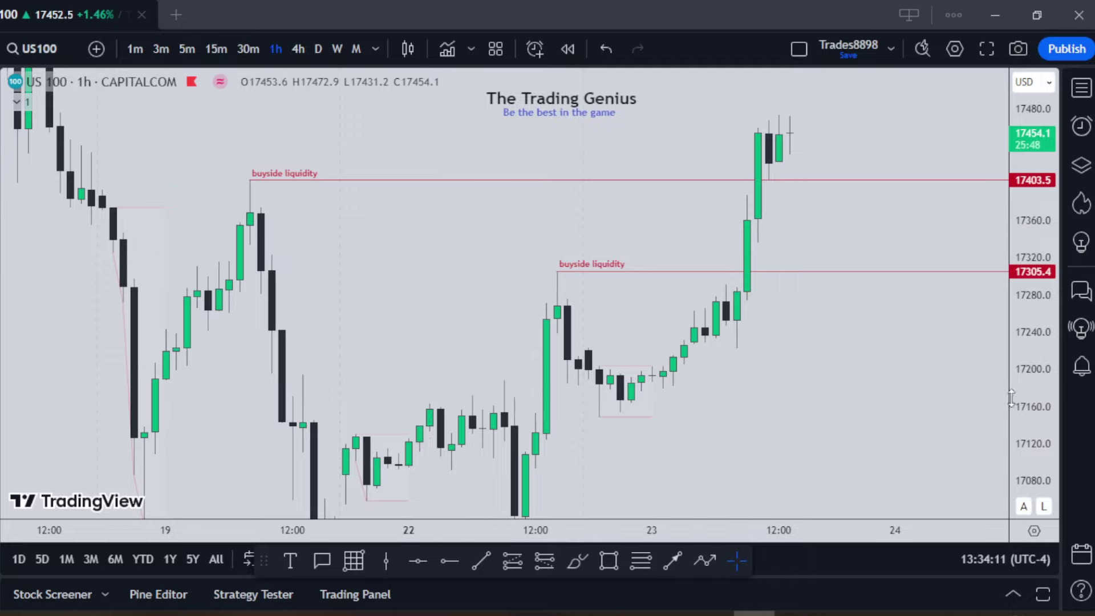
left_click_drag(1040, 420, 1033, 363)
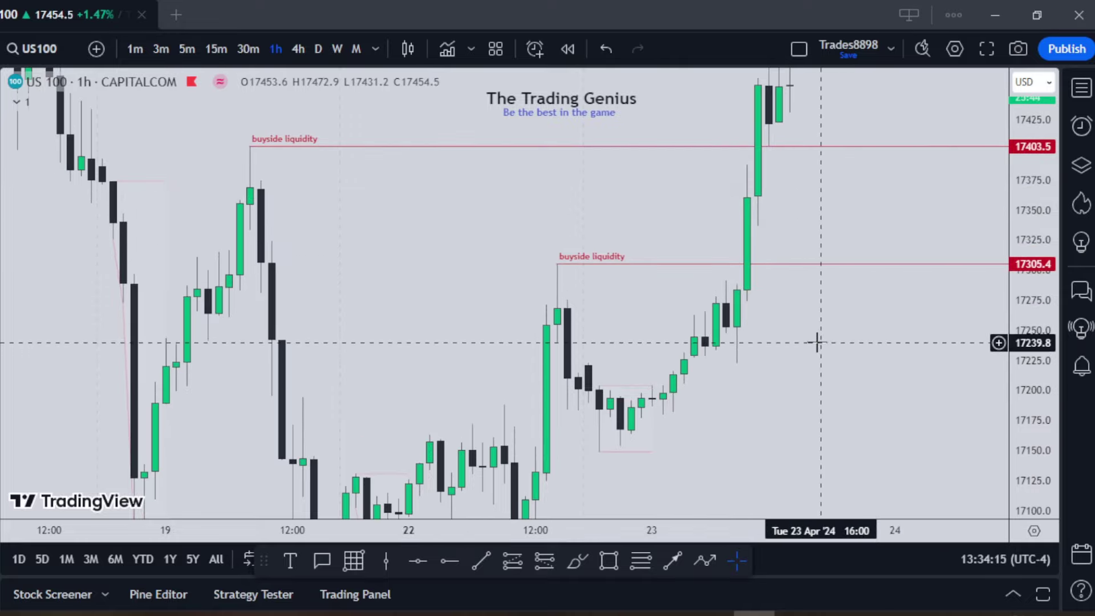
left_click(215, 48)
left_click_drag(713, 322, 994, 391)
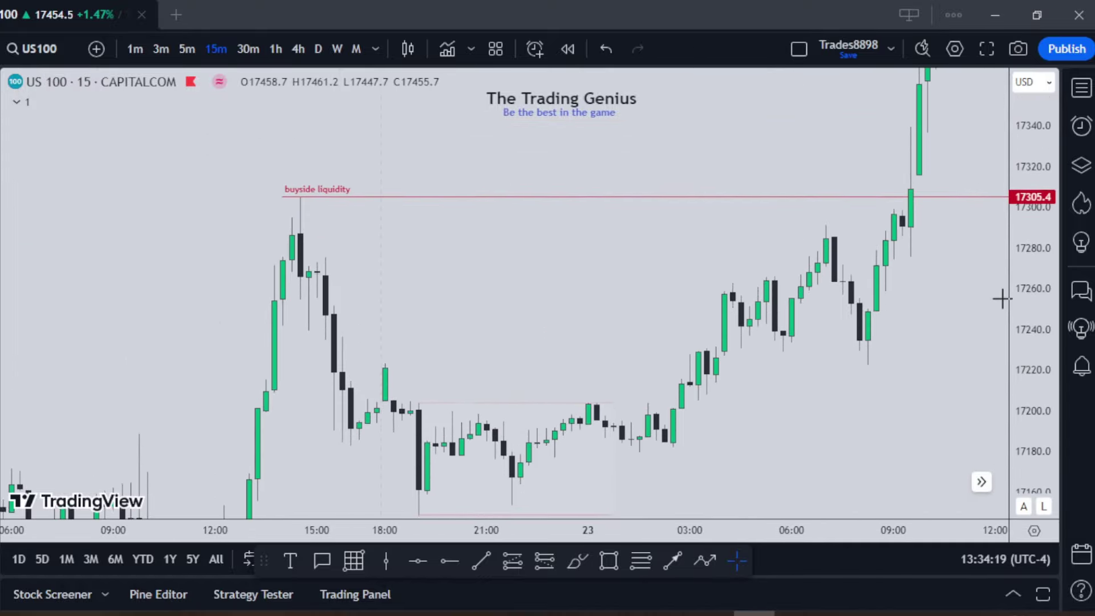
left_click_drag(890, 373, 907, 351)
left_click_drag(1038, 308, 1038, 349)
left_click_drag(914, 385, 859, 339)
scroll(912, 341, "down", 4)
left_click_drag(1035, 342, 1035, 401)
left_click_drag(897, 370, 789, 394)
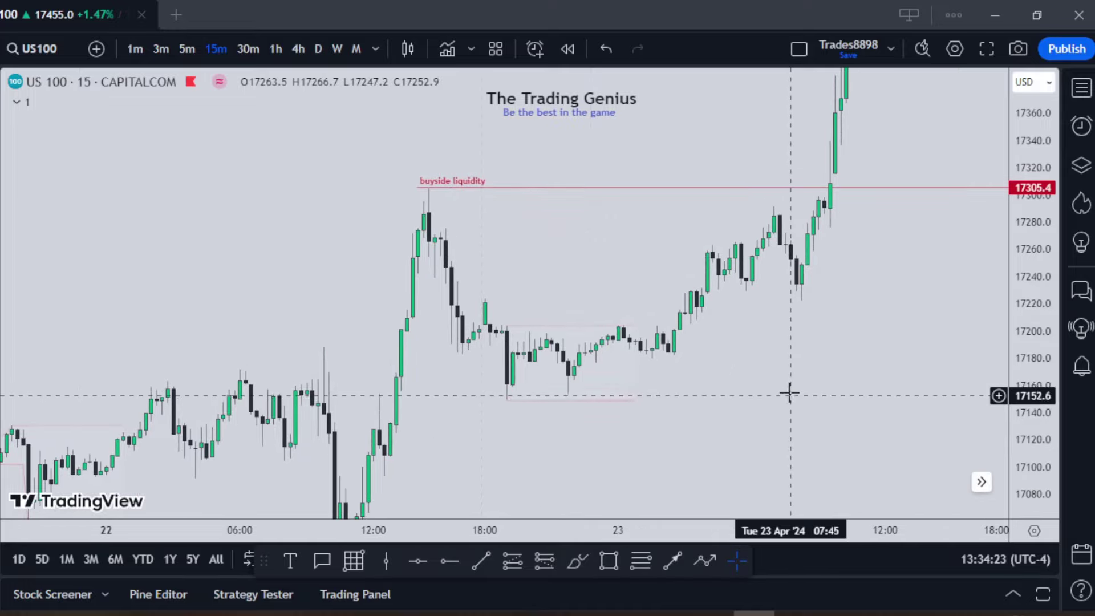
Step: Shift the lower buyside liquidity ray slightly forward in time to align its start with the 22 April high, keeping it at 17305.4
left_click(393, 196)
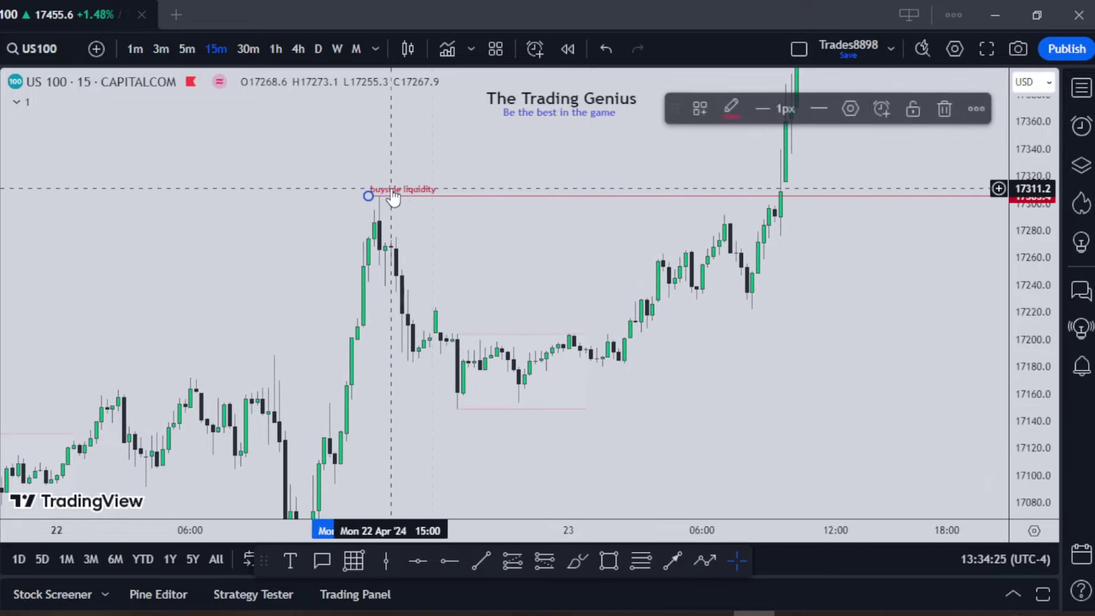
left_click_drag(393, 196, 399, 196)
left_click(463, 239)
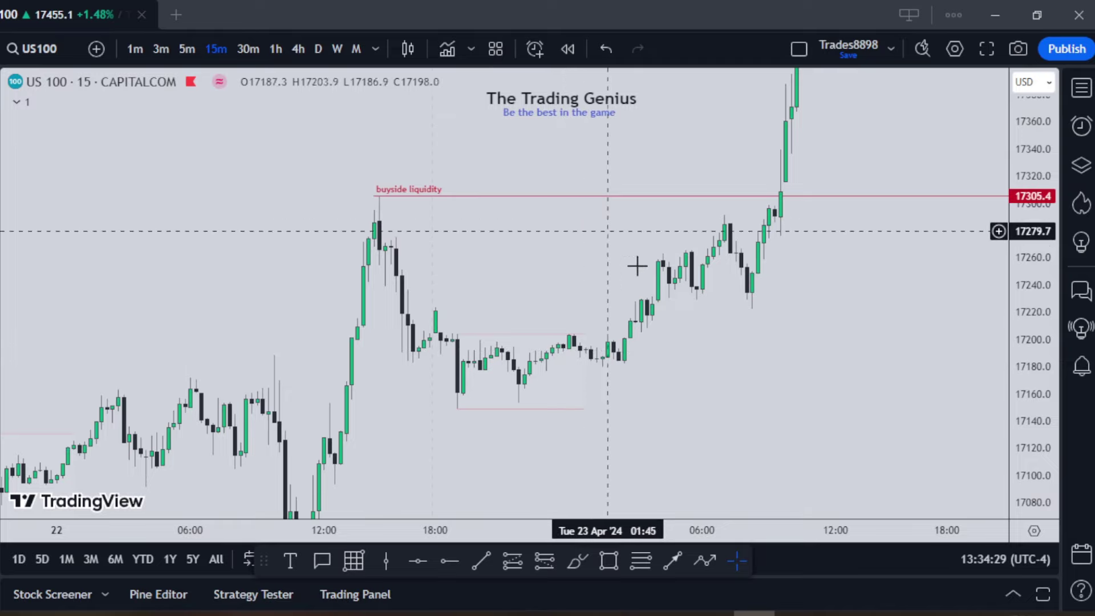
Step: Circle the boxed consolidation range after the 22 April high with the Brush and undo the stroke
mouse_move(1033, 415)
left_mouse_down()
mouse_move(1024, 394)
mouse_move(1019, 427)
left_mouse_up()
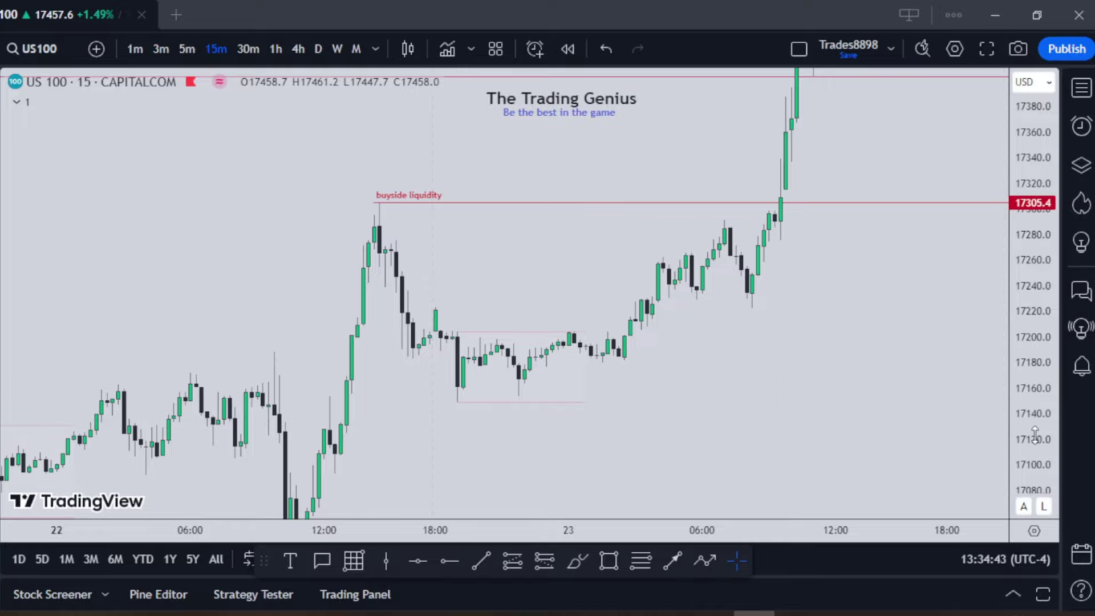
left_click_drag(1036, 433, 981, 360)
left_click_drag(774, 414, 769, 374)
scroll(741, 382, "right", 2)
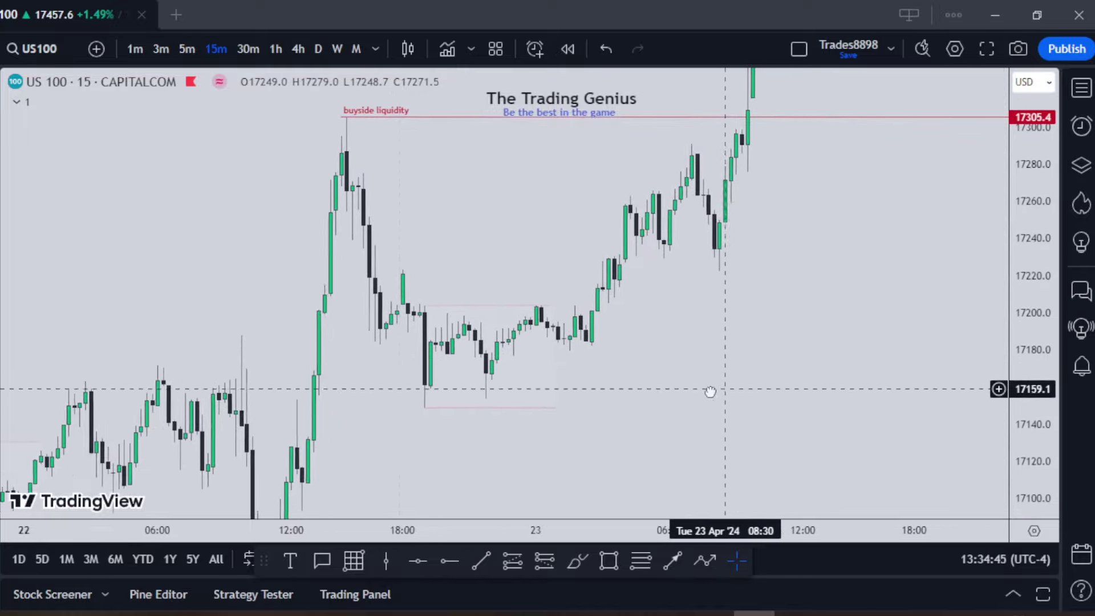
left_click(576, 560)
mouse_move(438, 303)
left_mouse_down()
mouse_move(460, 398)
mouse_move(476, 301)
left_mouse_up()
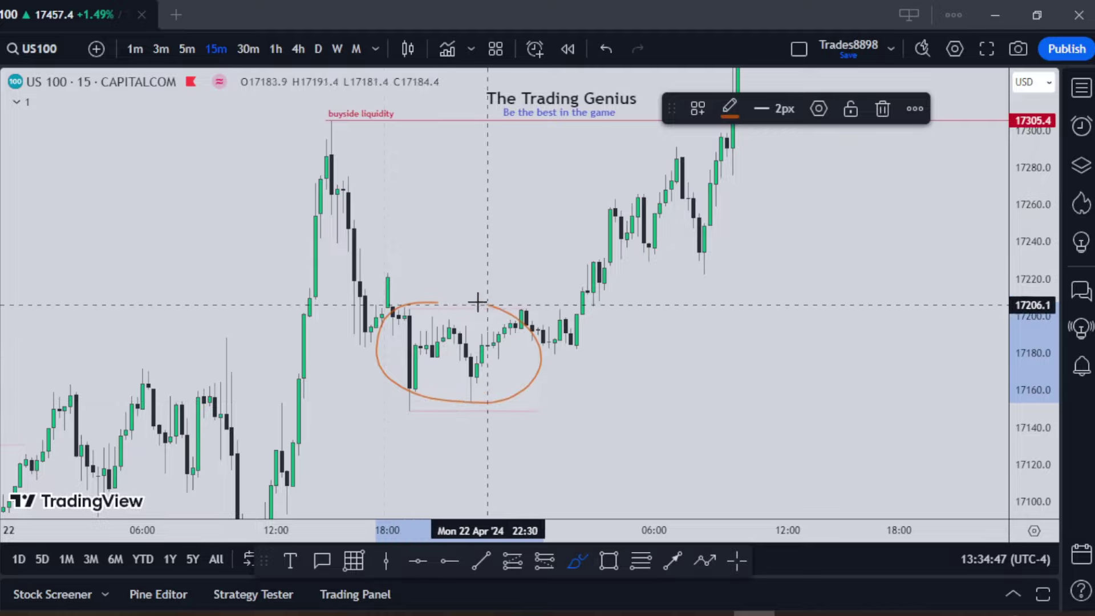
key("ctrl+z")
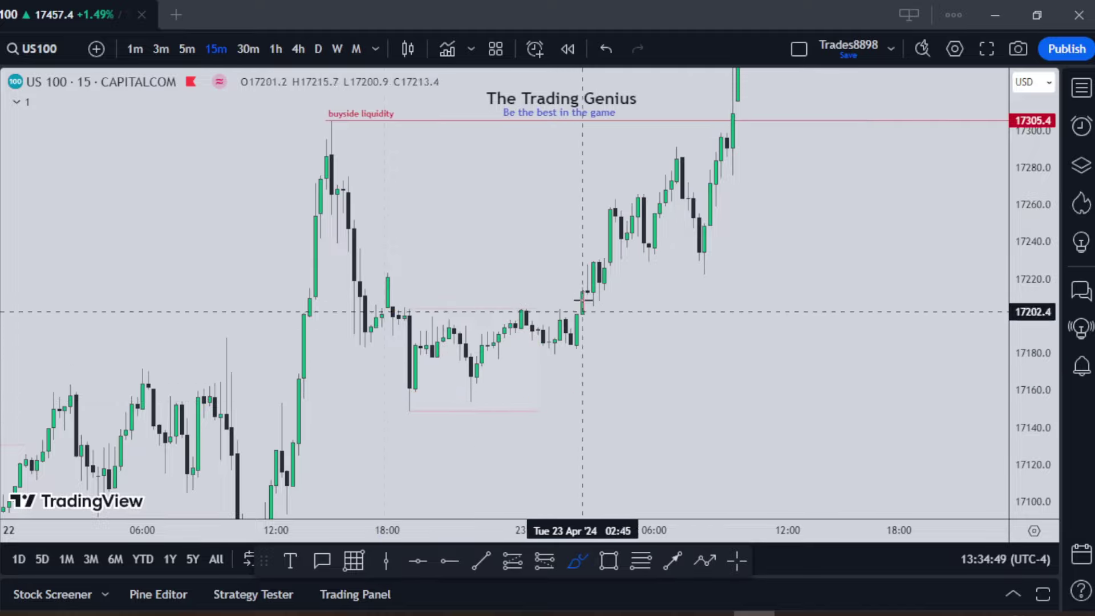
key("Escape")
Step: Switch the chart to the 5-minute timeframe and frame the boxed range with the breakout that follows it
left_click_drag(729, 366, 743, 375)
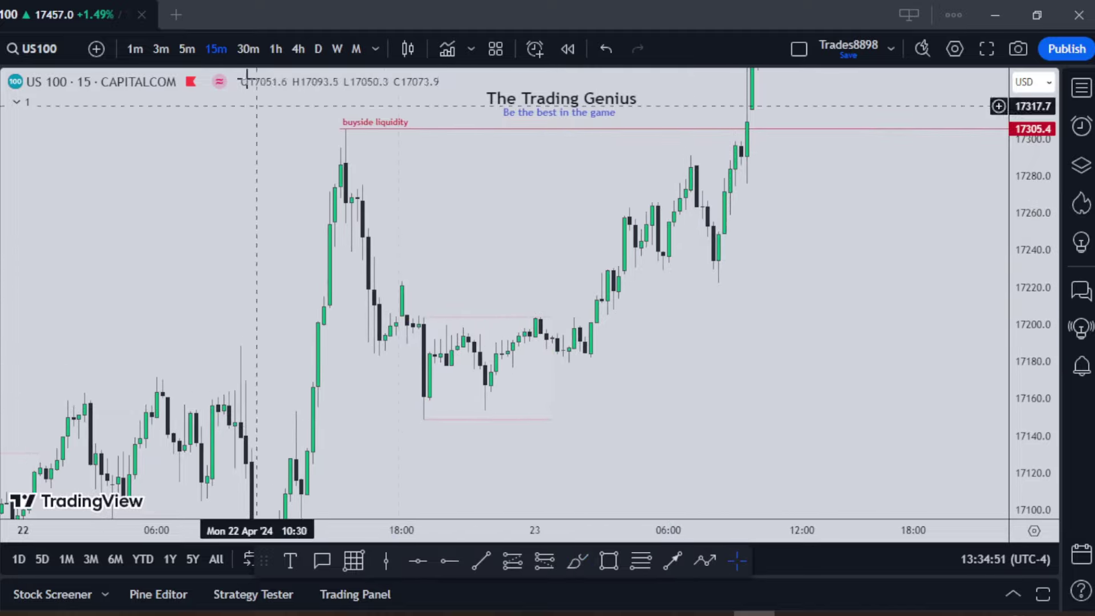
left_click(187, 49)
scroll(678, 342, "down", 3)
left_click_drag(666, 367, 907, 344)
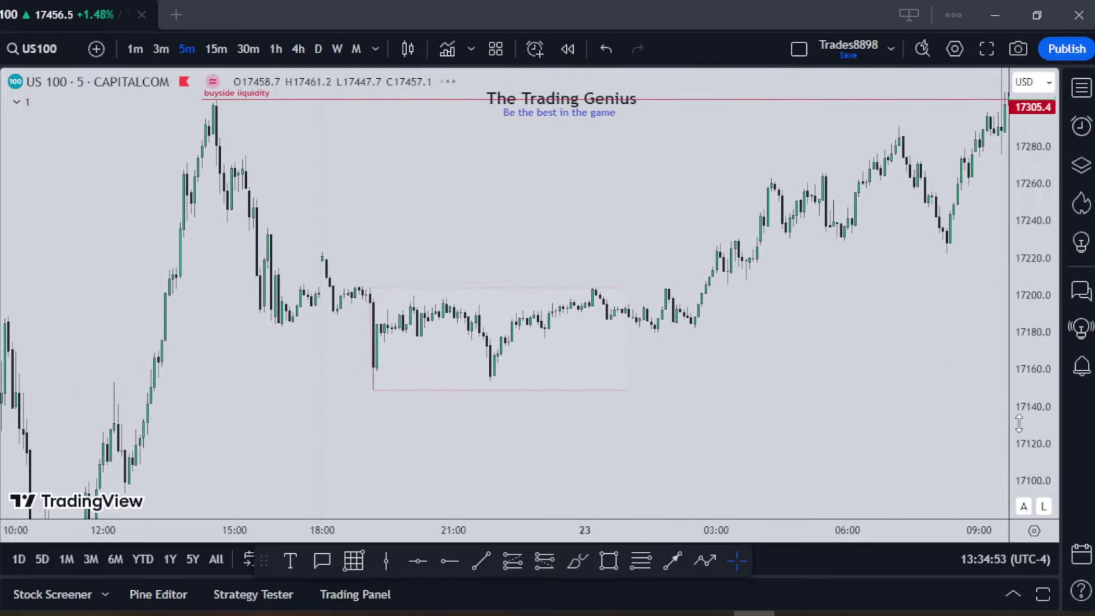
left_click_drag(1019, 423, 1020, 331)
scroll(826, 361, "up", 3)
left_click_drag(819, 365, 741, 371)
Step: Draw a level trend line at 17203.9 from 00:10 to 02:40 on 23 April and apply the "market structure shift" template
left_click(481, 561)
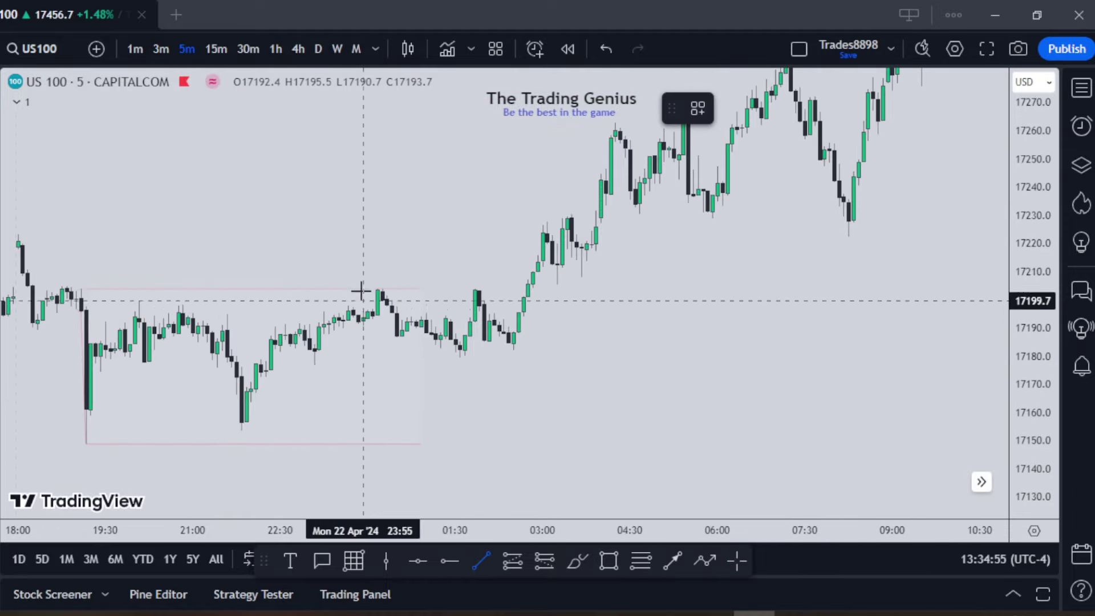
left_click(378, 288)
left_click(523, 289)
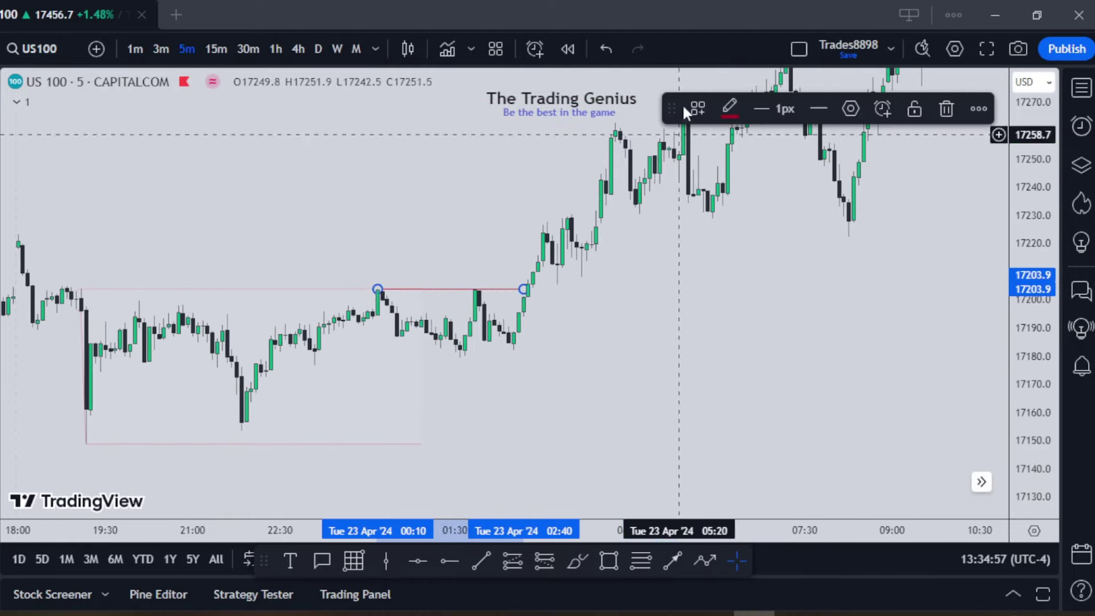
left_click(698, 108)
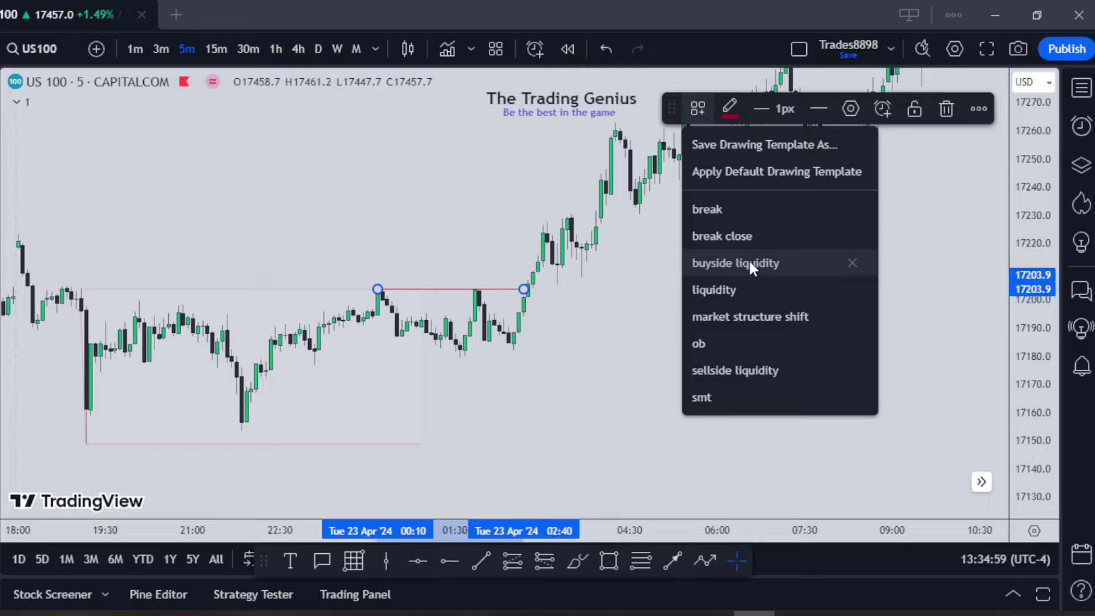
left_click(760, 316)
mouse_move(707, 330)
left_mouse_down()
mouse_move(692, 371)
mouse_move(705, 403)
mouse_move(706, 385)
left_mouse_up()
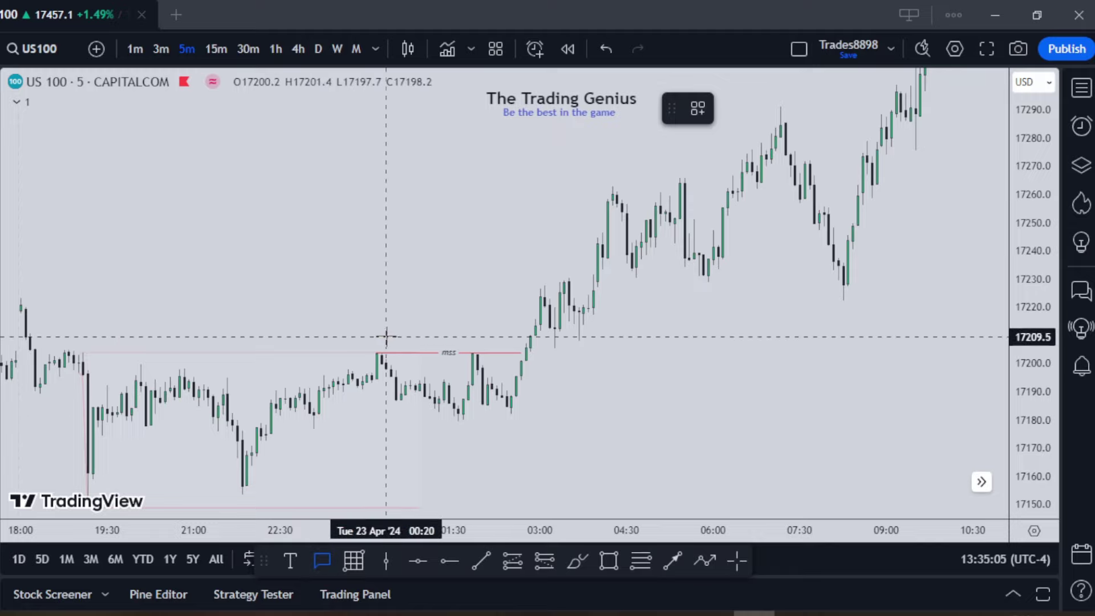
Step: Add a callout pointing just above the mss line, reading "market structure shift created which telling that now price are bullish"
left_click(405, 339)
left_click(348, 270)
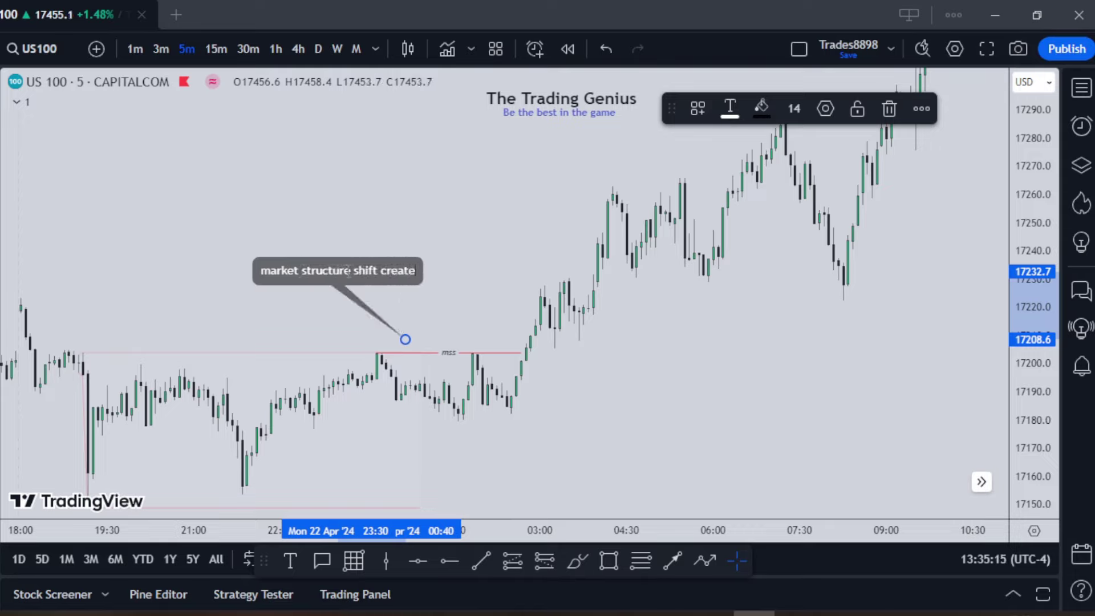
type("d")
key("Return")
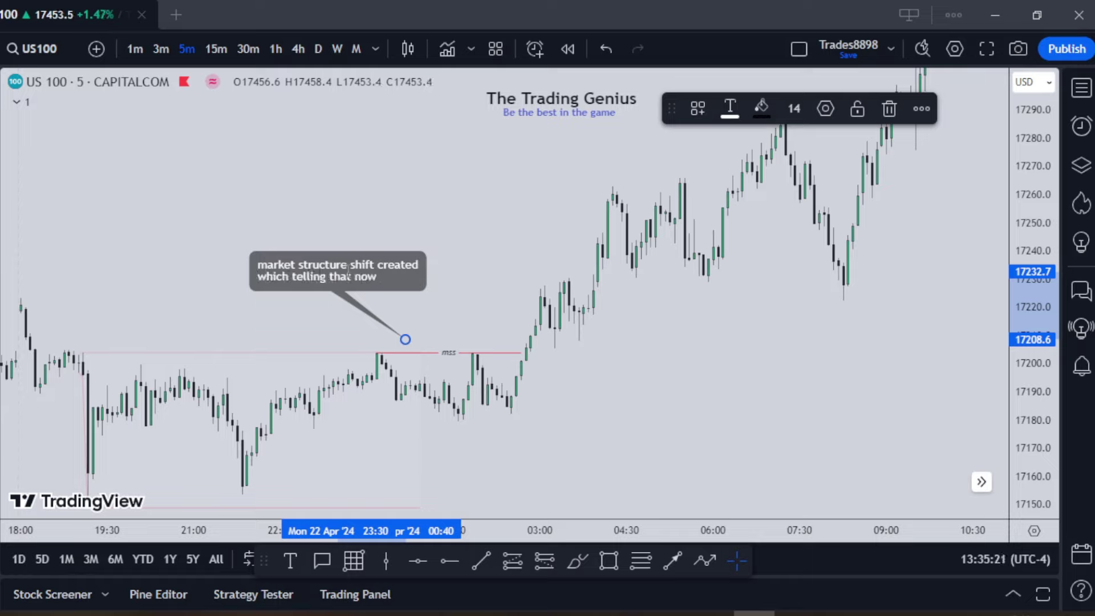
key("Return")
type("are bullish")
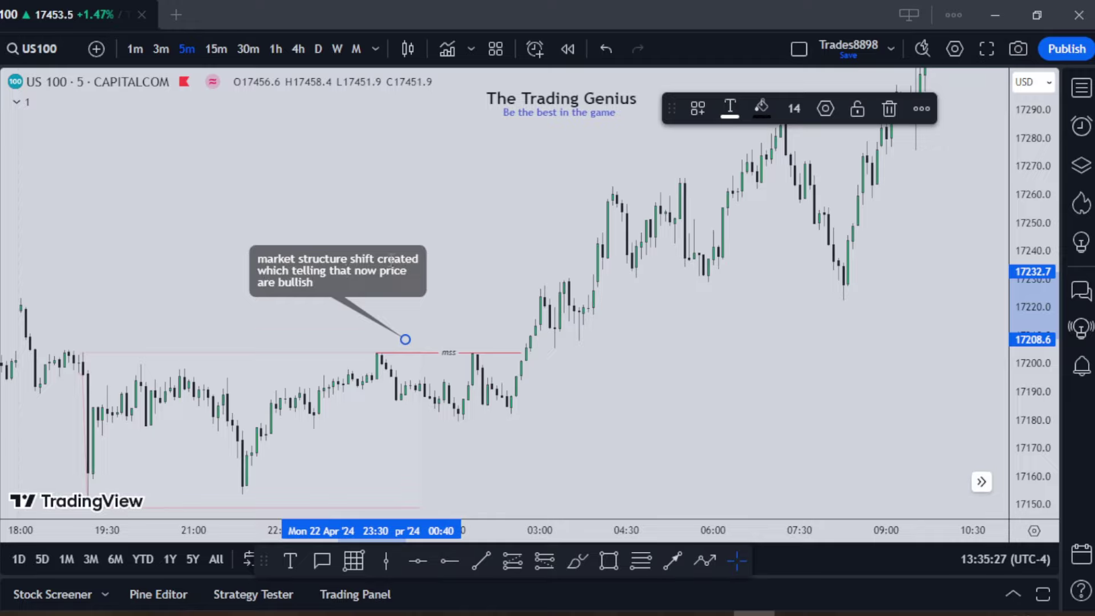
Step: Reposition the callout so its pointer reaches the end of the mss line and its text box sits clear of the candles
scroll(463, 404, "down", 4)
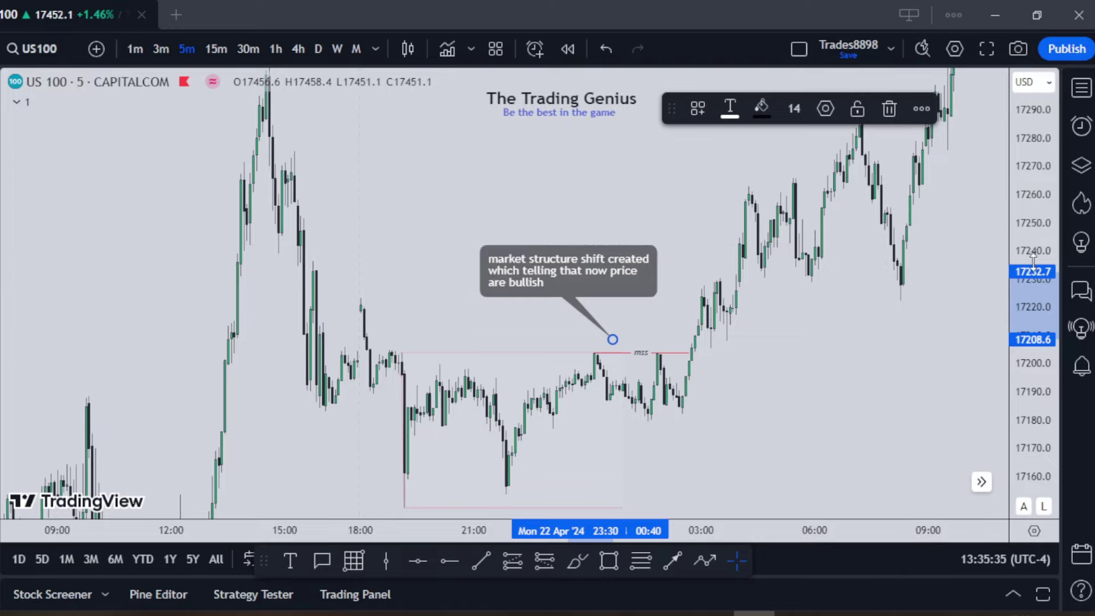
left_click_drag(1035, 254, 1034, 316)
left_click_drag(855, 372, 784, 399)
left_click_drag(553, 315, 505, 315)
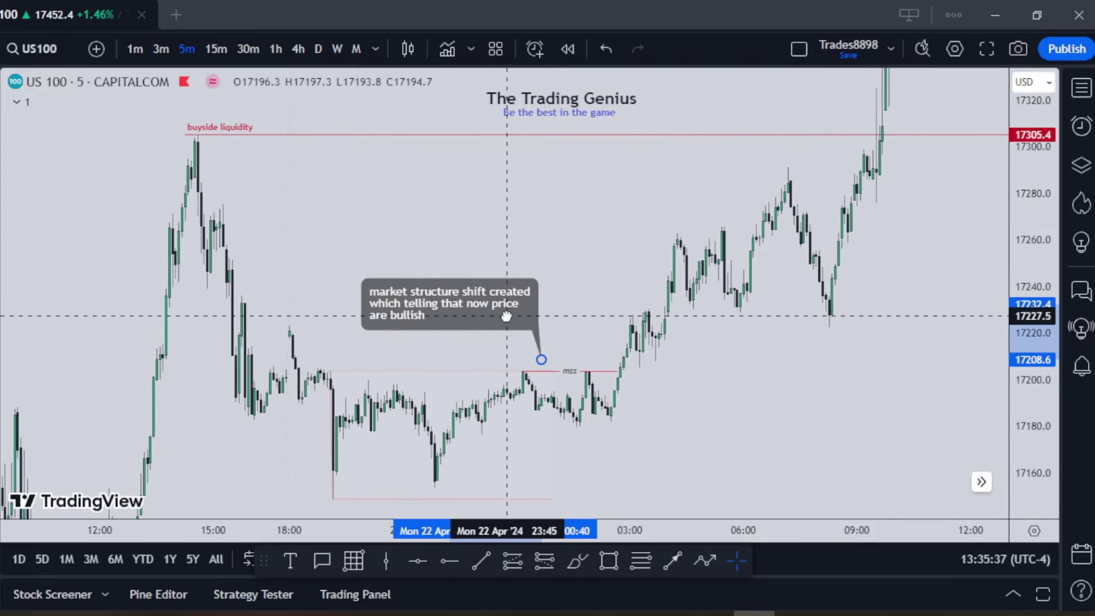
left_click_drag(540, 358, 617, 375)
left_click_drag(491, 316, 498, 343)
left_click_drag(759, 391, 698, 416)
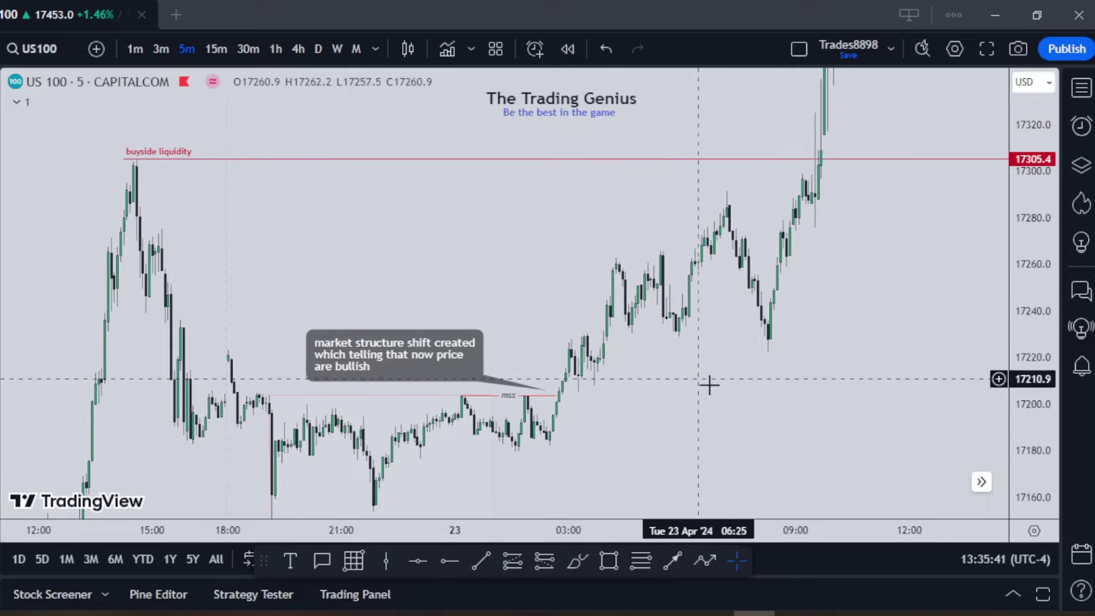
Step: Draw a short level trend line at about 17230 from the 03:30 swing high on 23 April to the candle that breaks it
scroll(787, 391, "up", 5)
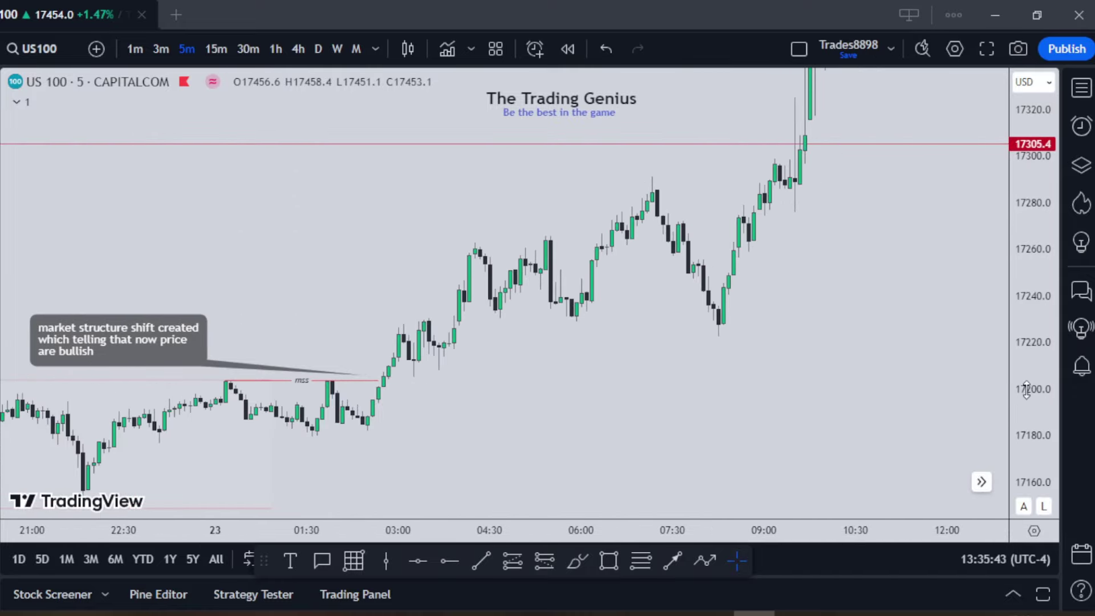
left_click_drag(1026, 390, 1024, 292)
left_click_drag(586, 399, 612, 384)
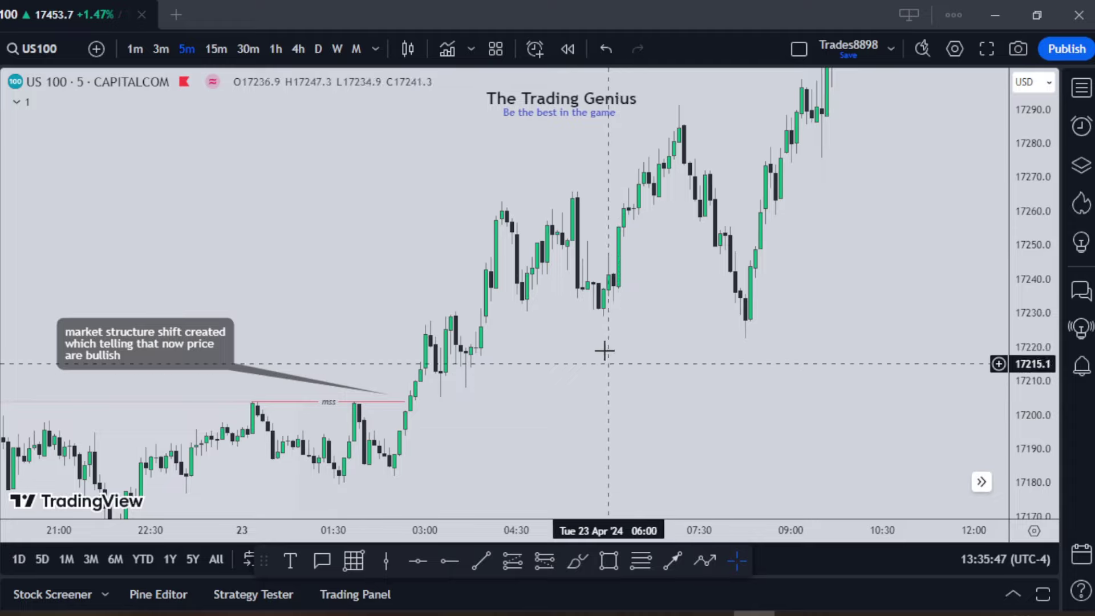
left_click(481, 560)
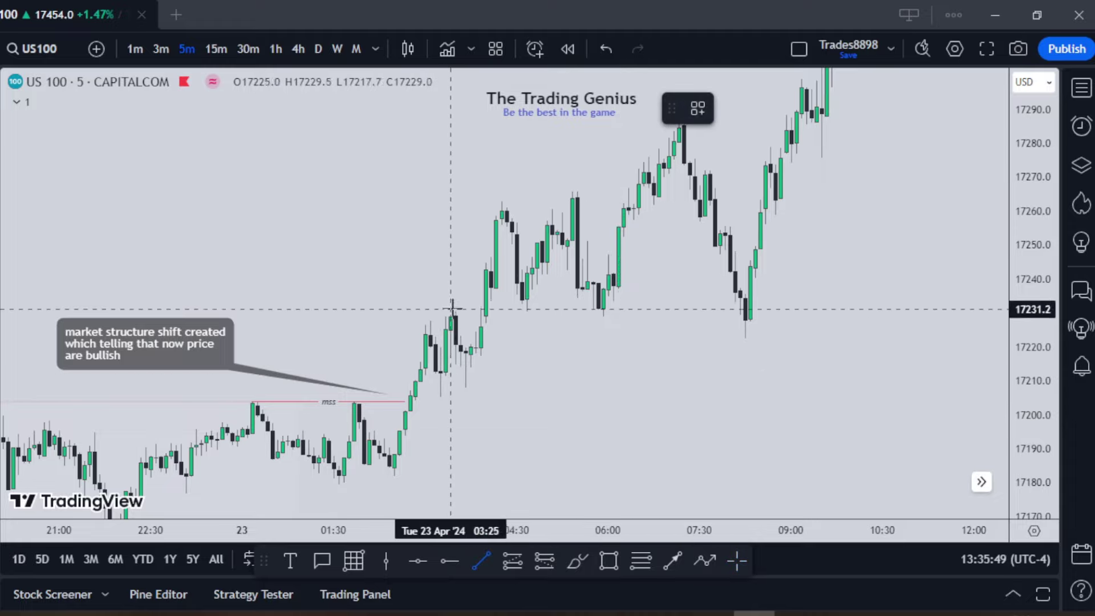
left_click(481, 311)
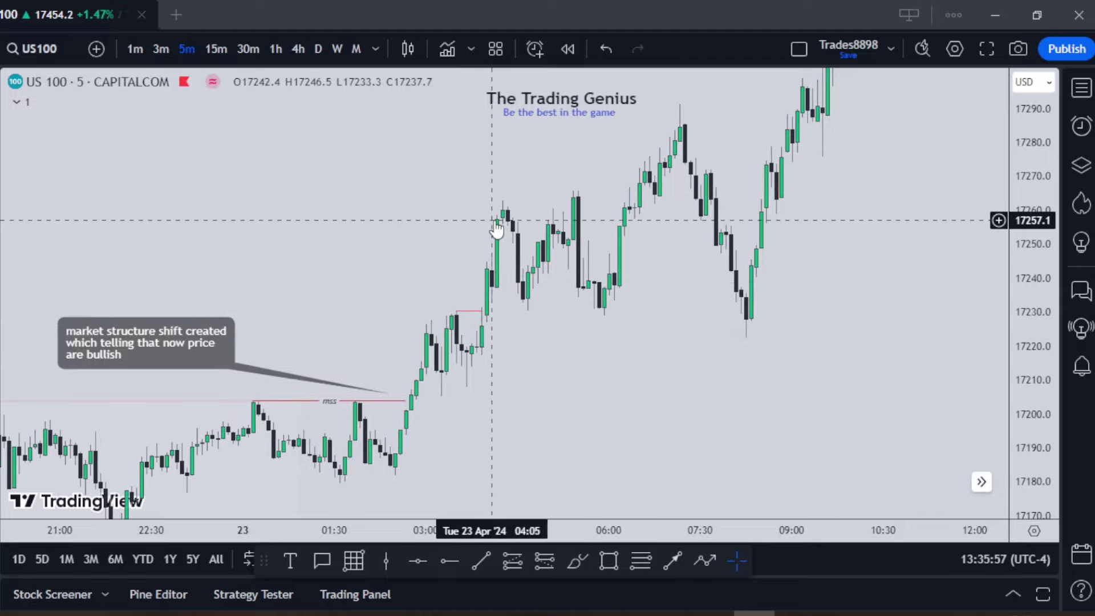
Step: Examine the 5-minute price action following the short swing-high line, up to the 17305.4 buyside liquidity level
left_click_drag(583, 333, 670, 295)
scroll(670, 296, "up", 2)
left_click_drag(1025, 372, 998, 294)
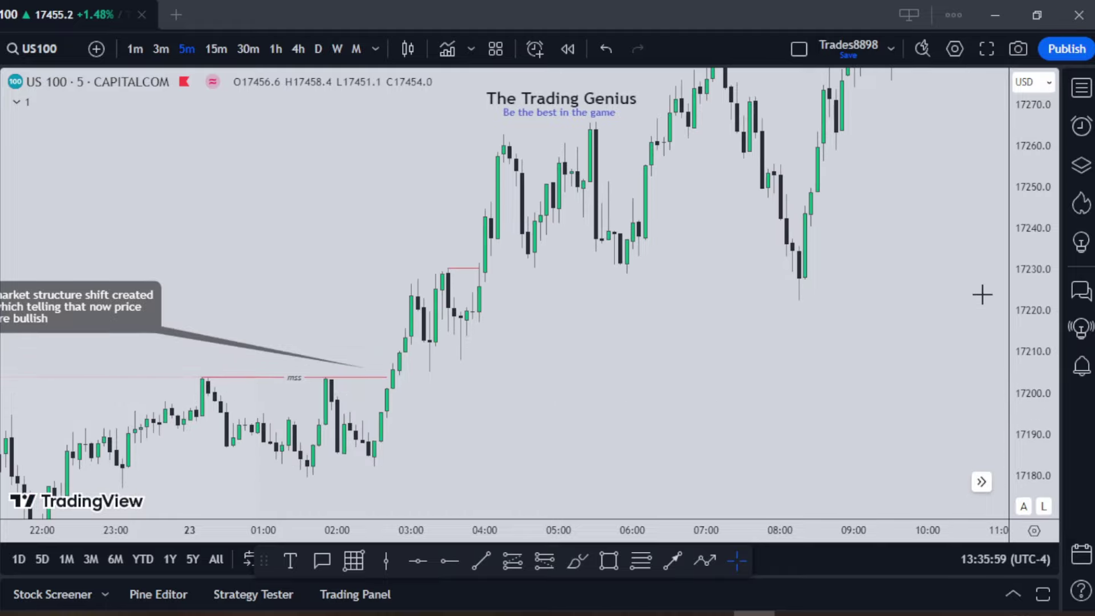
left_click_drag(663, 330, 577, 392)
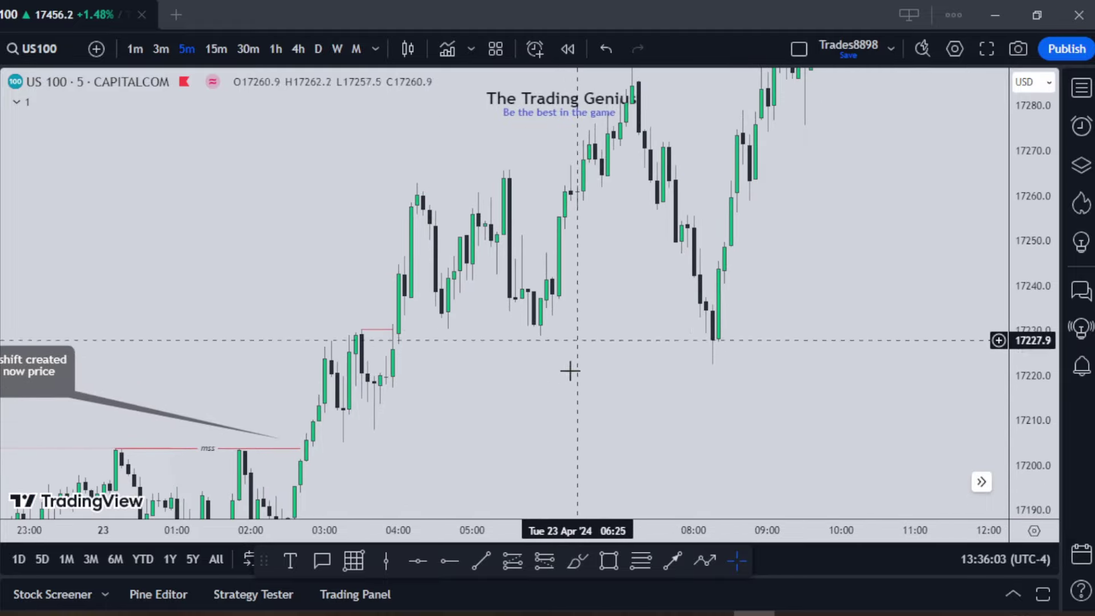
scroll(969, 314, "down", 2)
left_click_drag(1037, 286, 1036, 363)
left_click_drag(843, 379, 760, 420)
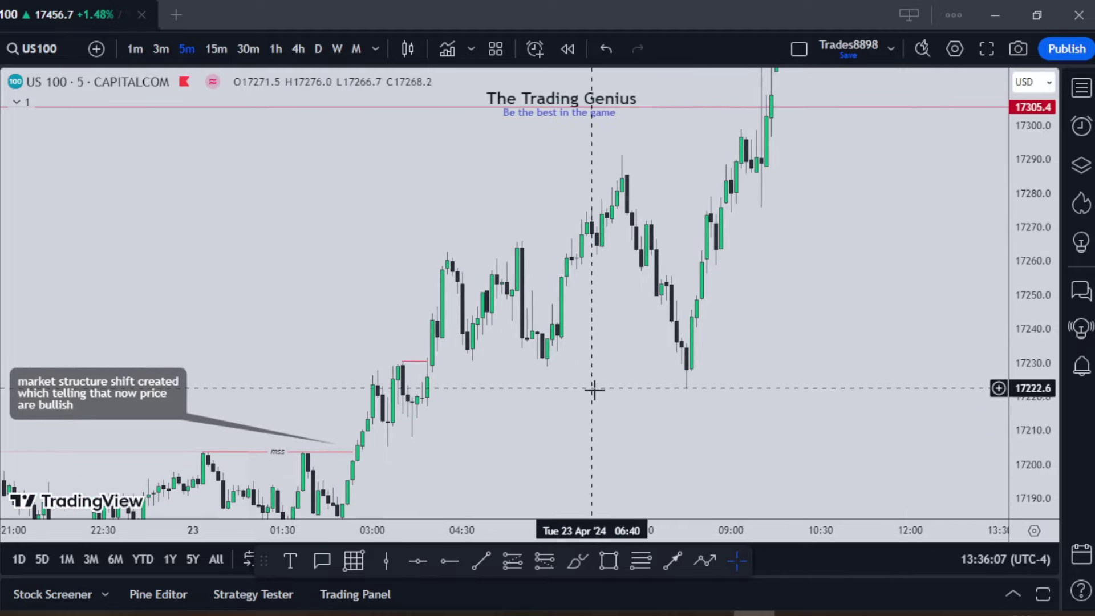
scroll(591, 376, "up", 2)
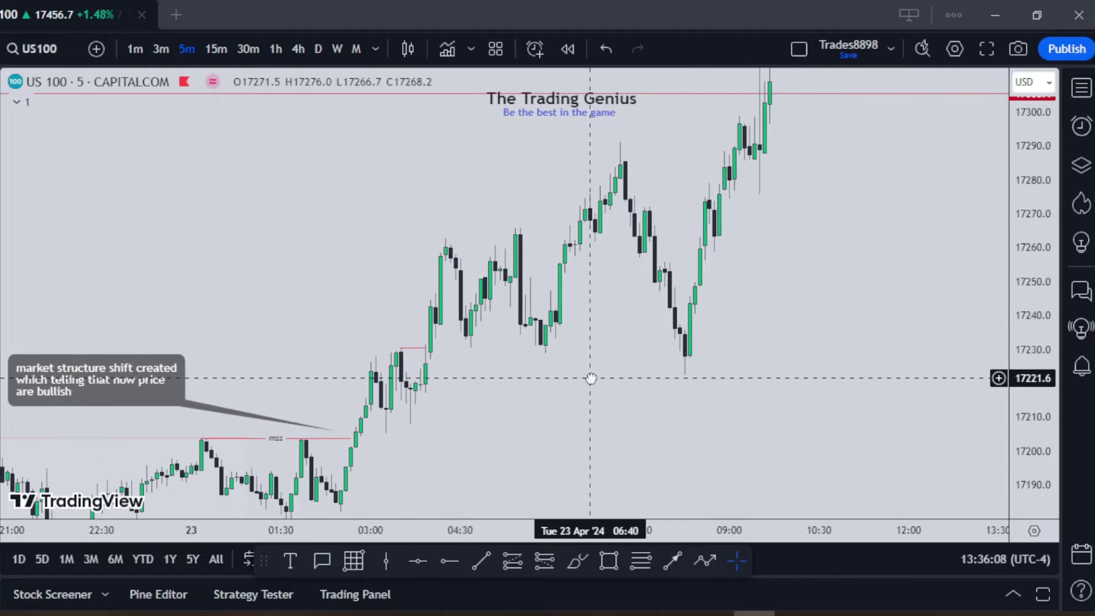
Step: Circle the consolidation between about 04:30 and 06:10 on 23 April with the Brush and delete the stroke
left_click(576, 561)
mouse_move(409, 345)
left_mouse_down()
mouse_move(472, 349)
mouse_move(504, 319)
mouse_move(425, 237)
mouse_move(508, 238)
left_mouse_up()
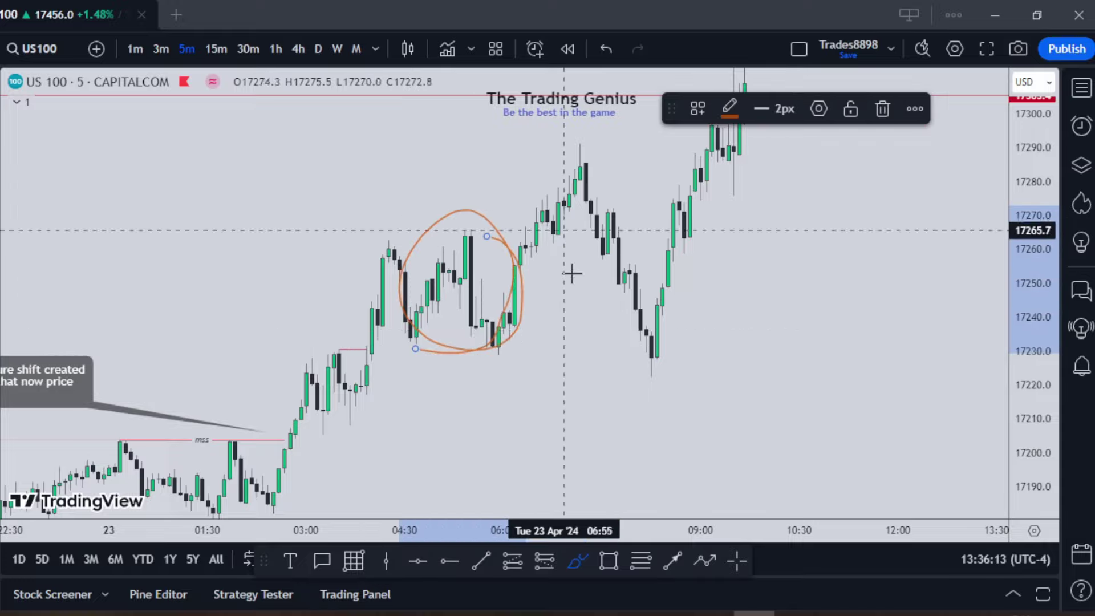
key("Delete")
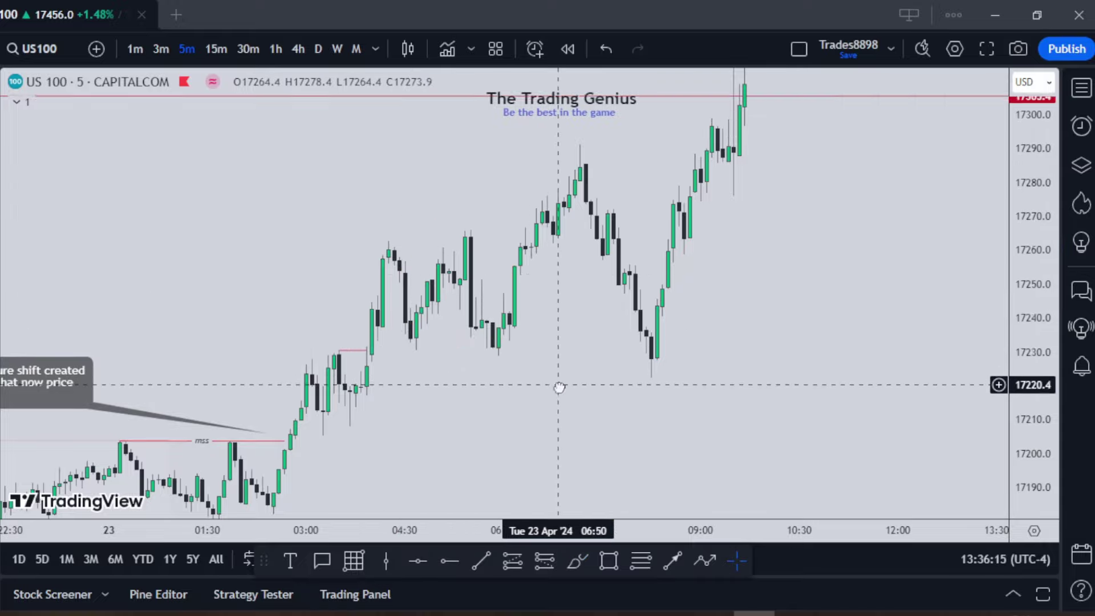
Step: Review the buyside liquidity level from its 22 April high through to the 23 April pullback and rally
left_click_drag(562, 386, 563, 391)
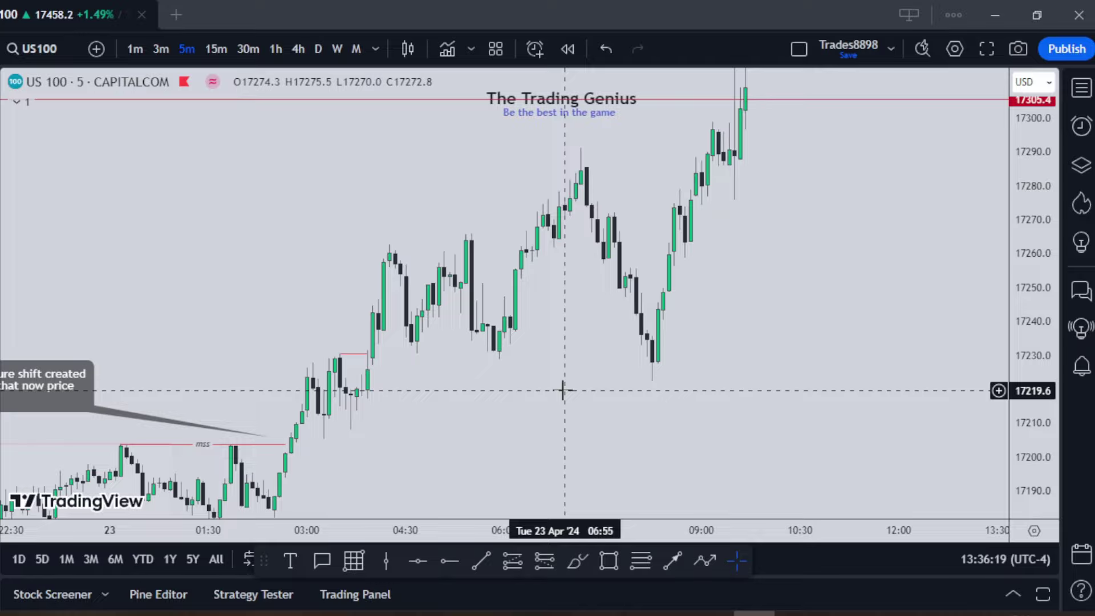
left_click_drag(1028, 264, 1029, 364)
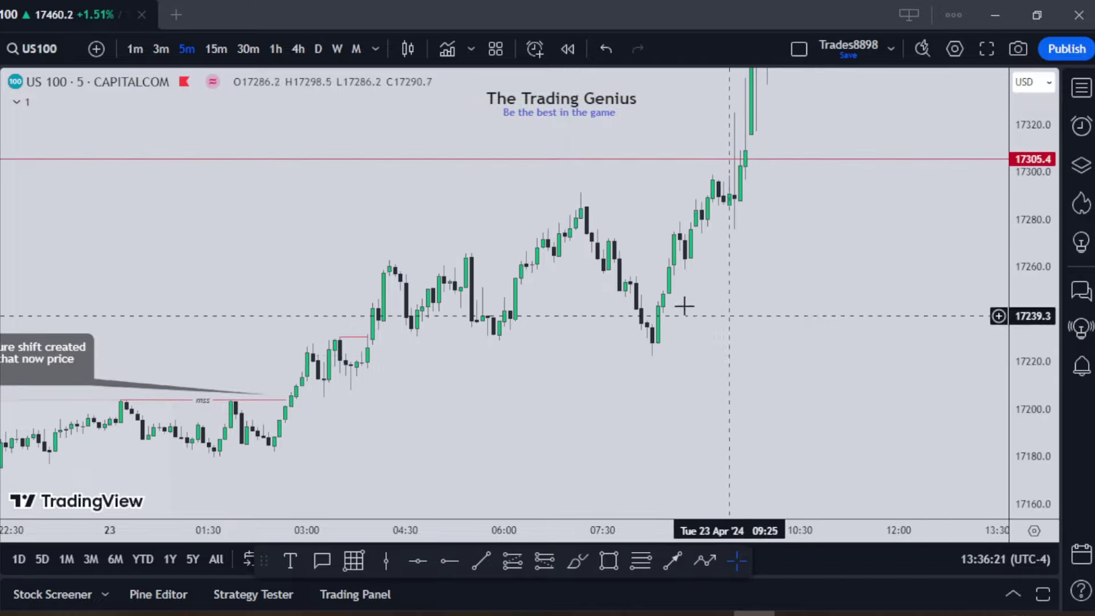
scroll(638, 291, "down", 3)
left_click_drag(479, 237, 720, 303)
scroll(610, 300, "down", 2)
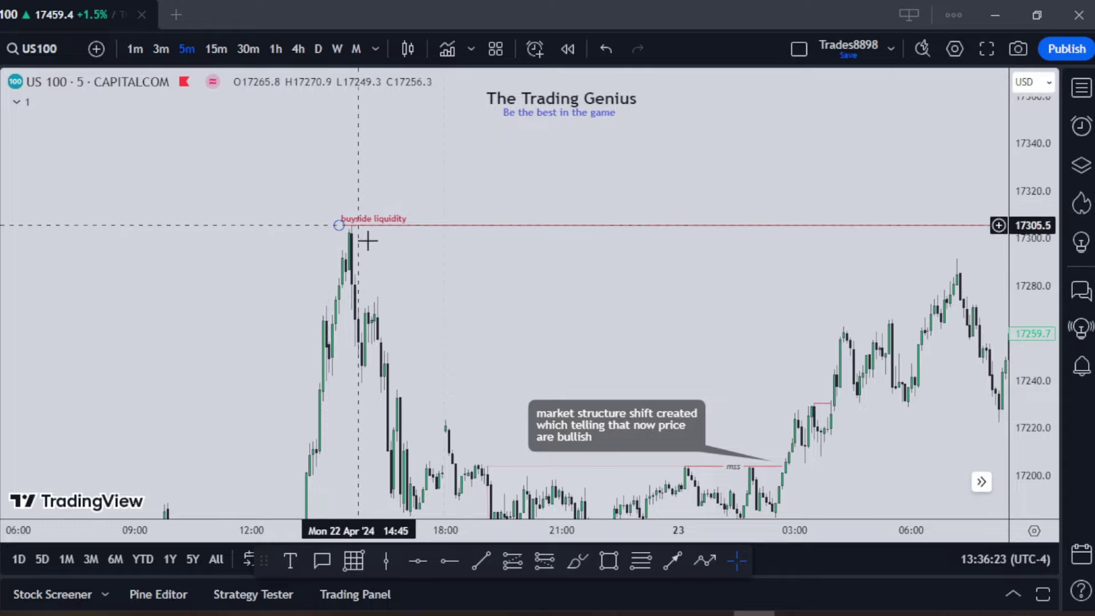
left_click_drag(732, 354, 594, 277)
scroll(767, 347, "up", 5)
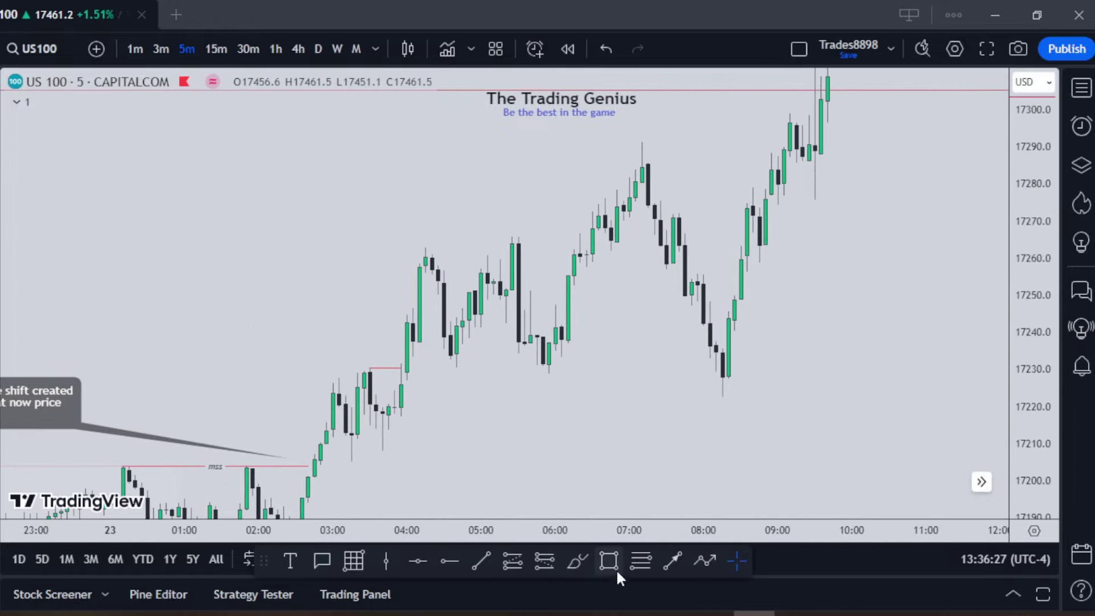
Step: Draw a level trend line at the 17228.9 swing low from 05:55 to 07:55 on 23 April
left_click(486, 562)
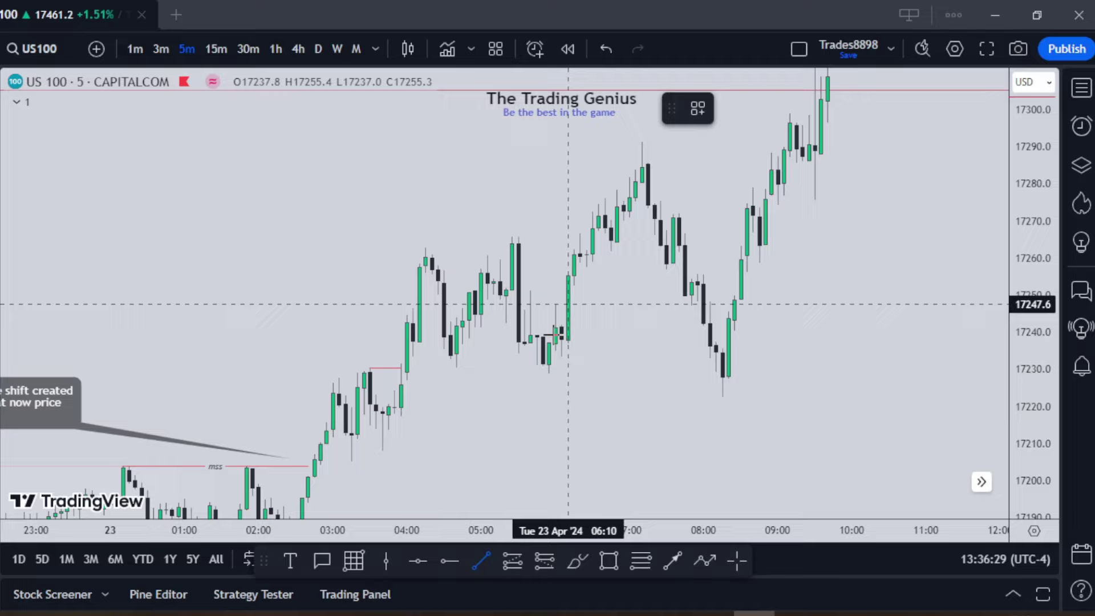
left_click(549, 388)
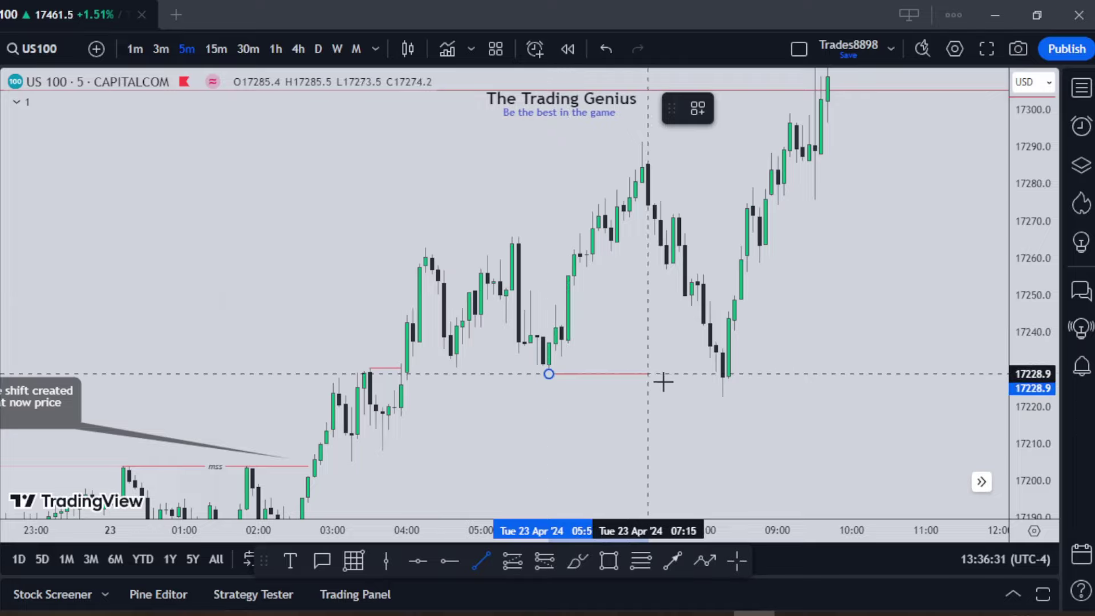
left_click(697, 375)
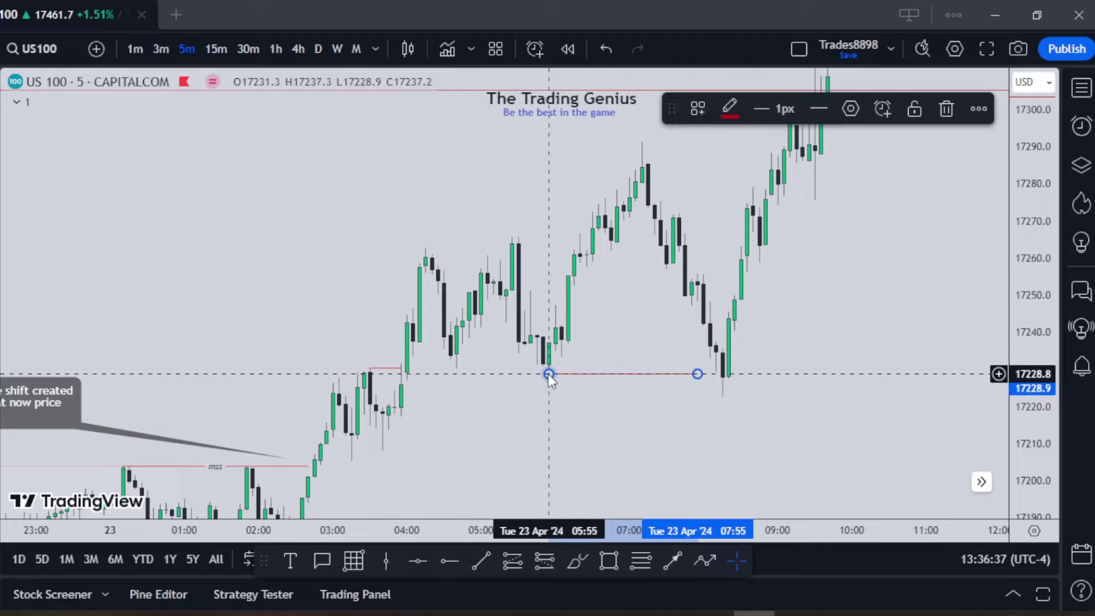
left_click(696, 106)
left_click(741, 268)
left_click(660, 331)
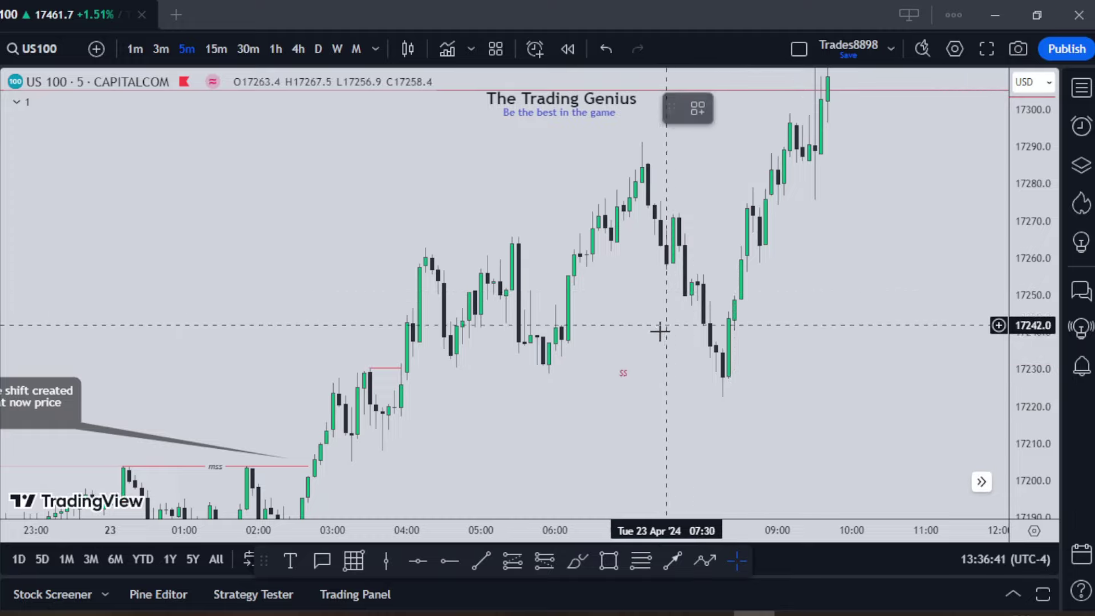
Step: Apply the sellside liquidity drawing template to the 17228.9 trend line
left_click(629, 378)
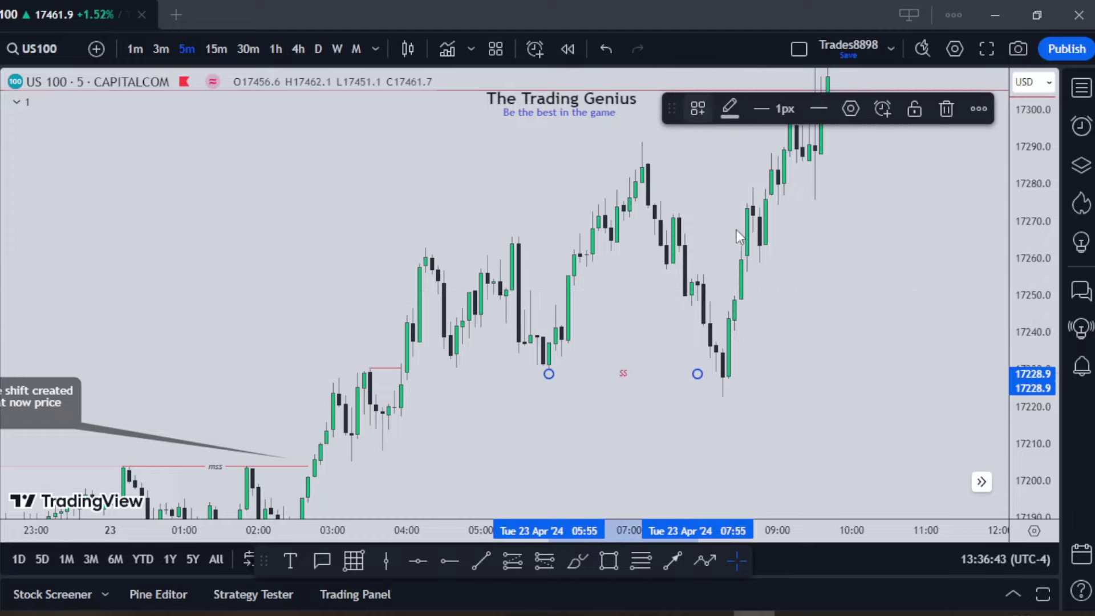
left_click(699, 110)
left_click(747, 370)
left_click(628, 307)
Step: Draw a rectangle over the gap between 17227.0 and 17224.4 from 03:50 to 08:40 and apply the "fvg" template
scroll(627, 421, "up", 2)
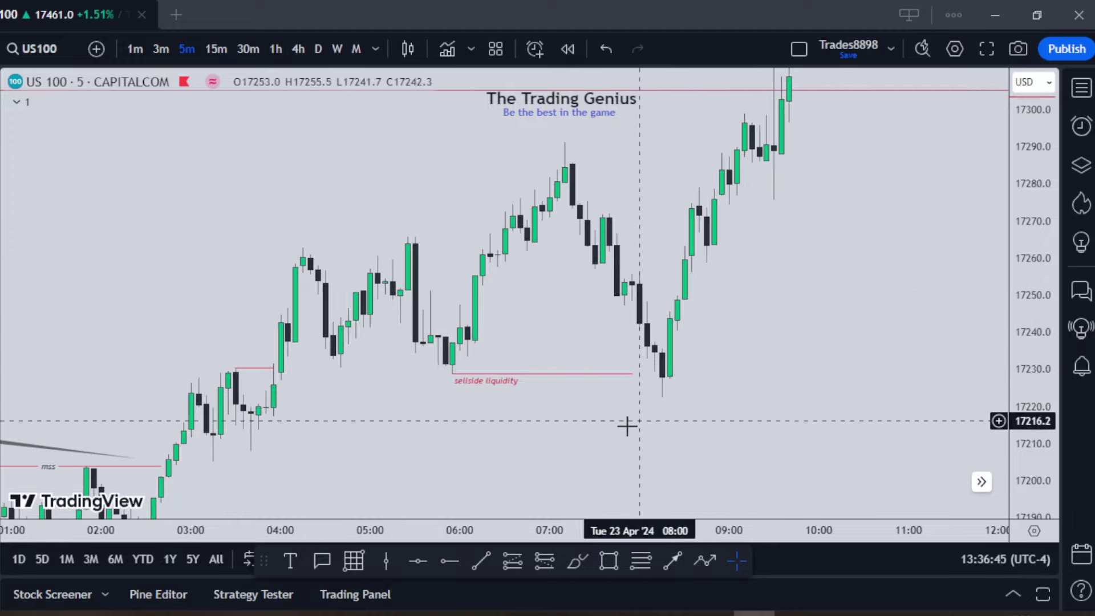
left_click_drag(627, 424, 738, 385)
scroll(737, 385, "up", 2)
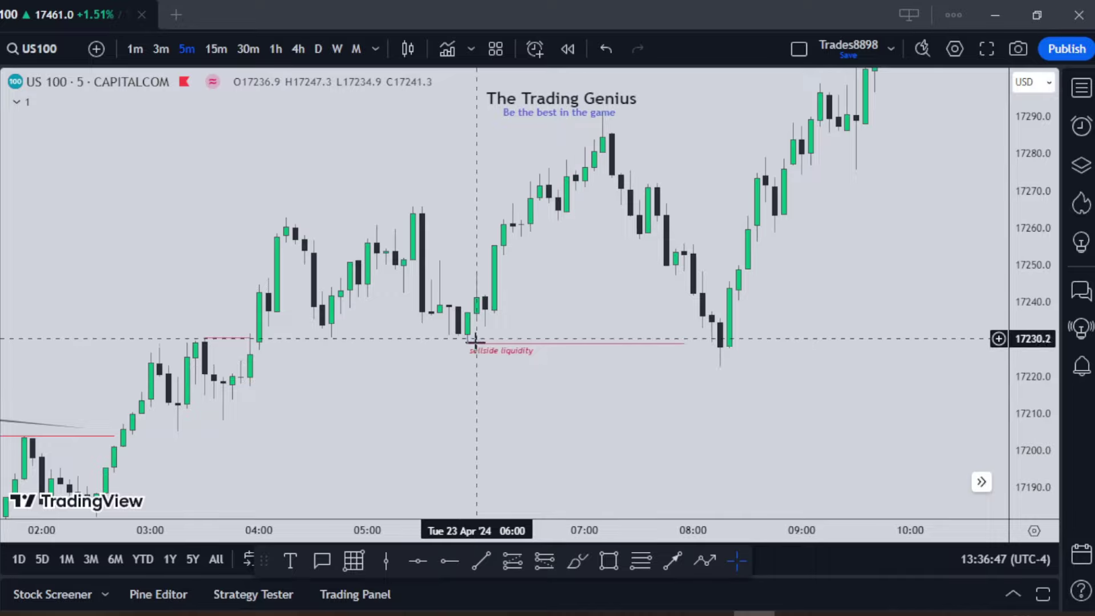
left_click_drag(591, 303, 578, 281)
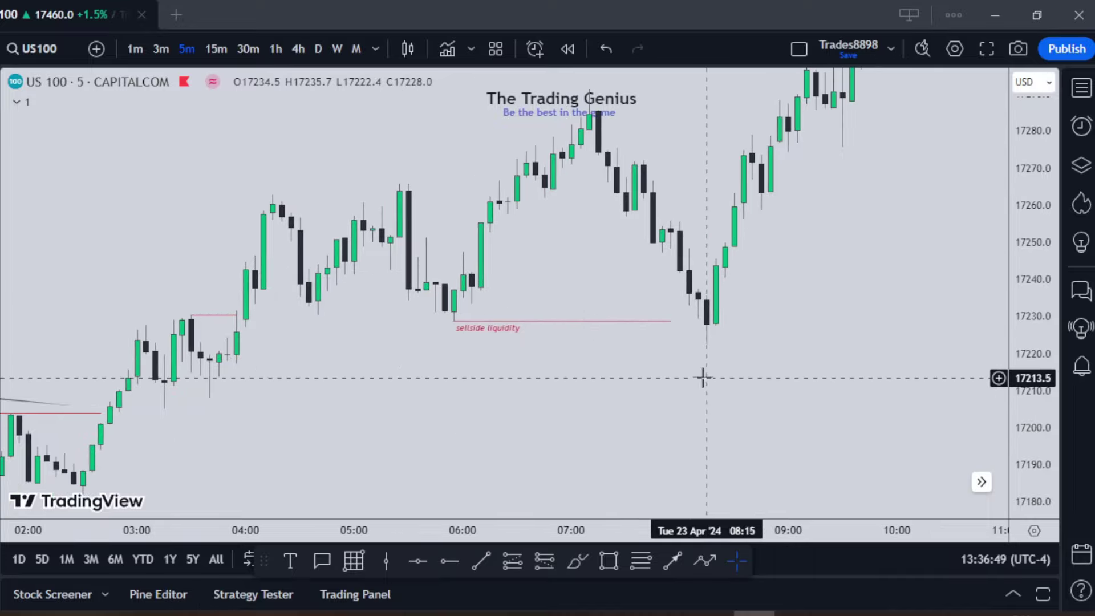
left_click_drag(704, 377, 717, 410)
left_click_drag(1037, 393, 1037, 322)
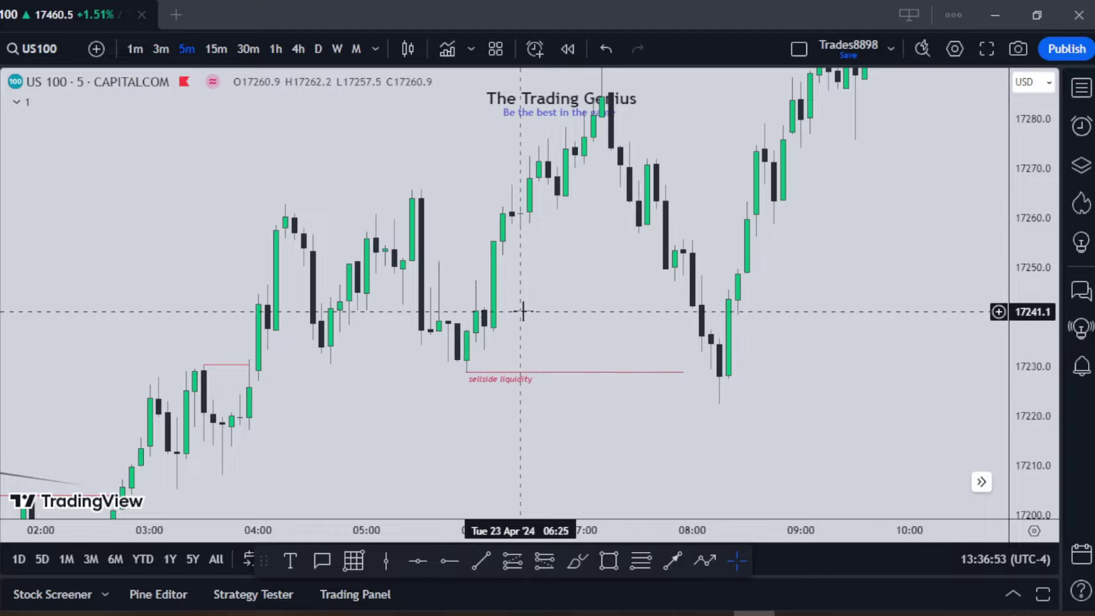
left_click(609, 561)
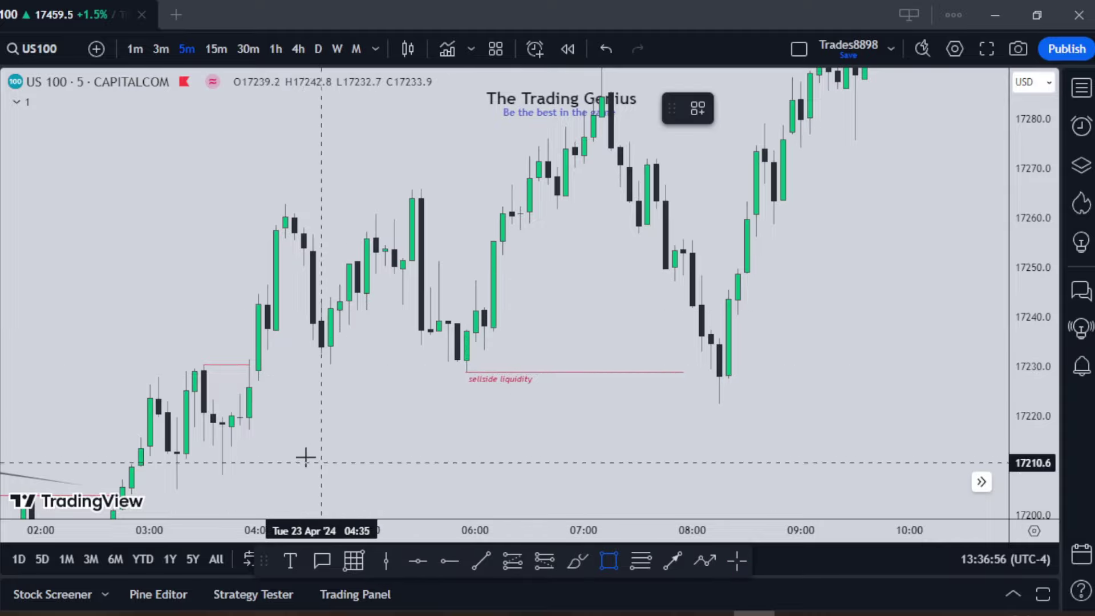
left_click(258, 388)
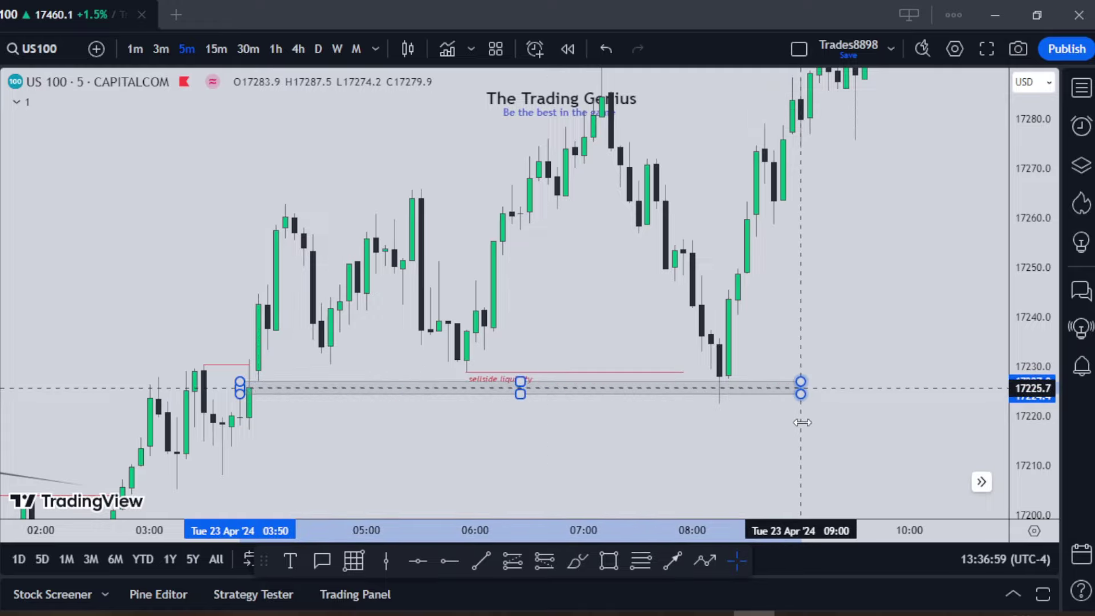
left_click(764, 392)
left_click(698, 108)
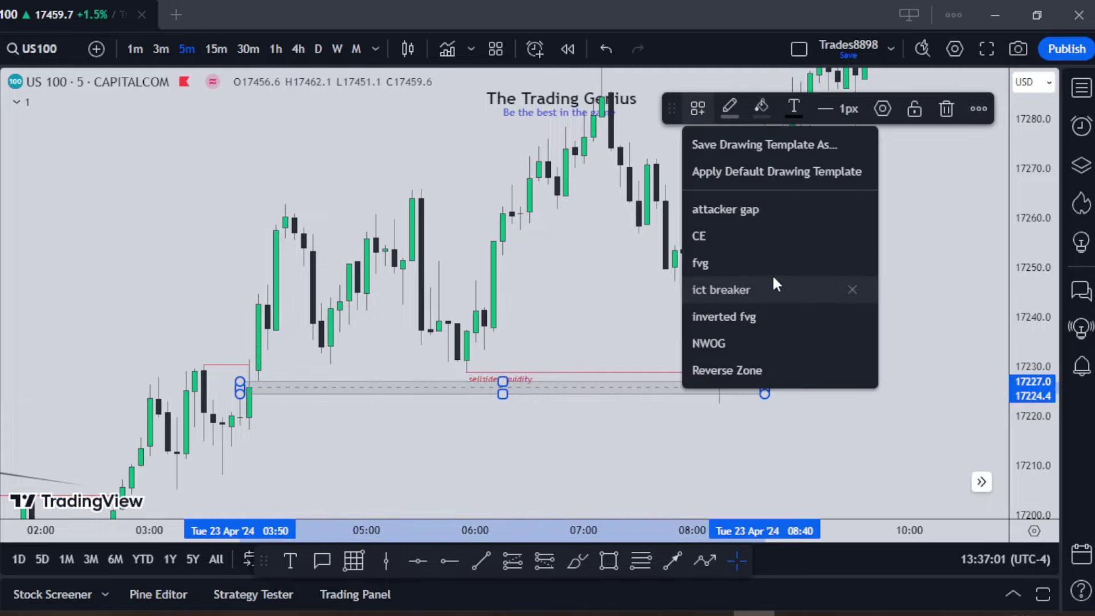
left_click(764, 265)
Step: Draw a rectangle over the pullback before the fvg, from 17230.4 at 03:30 down to 17208.0 at 03:40
left_click_drag(838, 402, 870, 372)
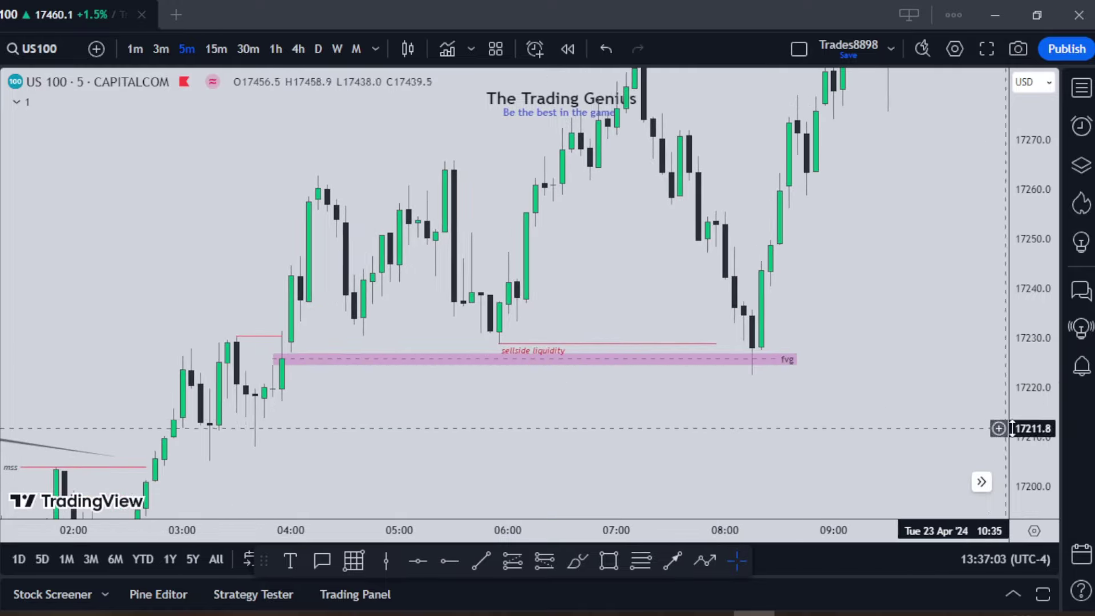
left_click_drag(1031, 428, 1031, 349)
left_click_drag(897, 410, 886, 316)
left_click(609, 561)
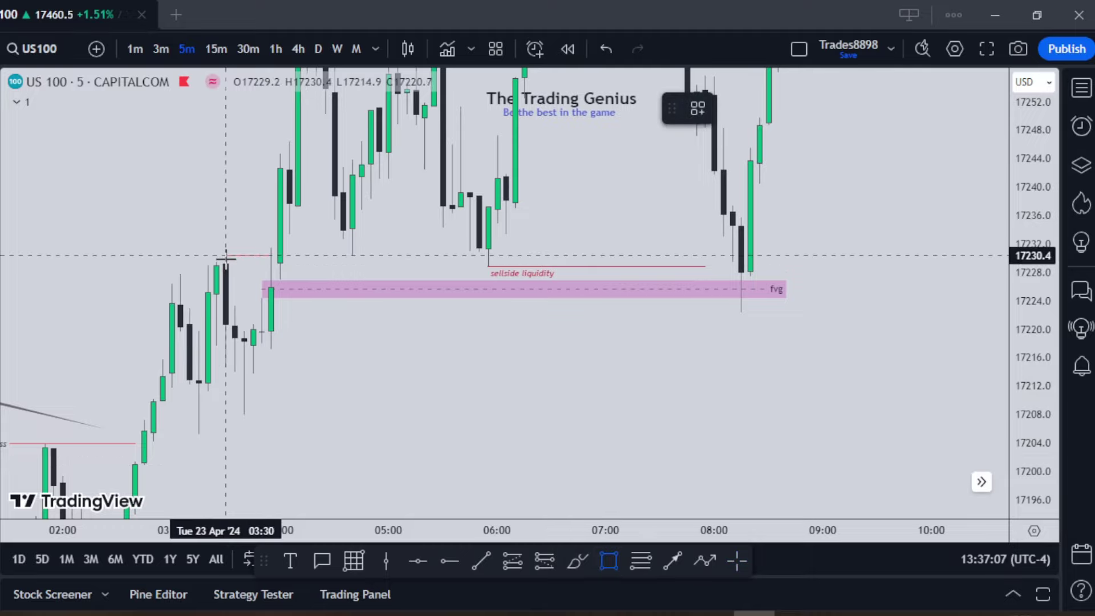
left_click_drag(226, 256, 244, 414)
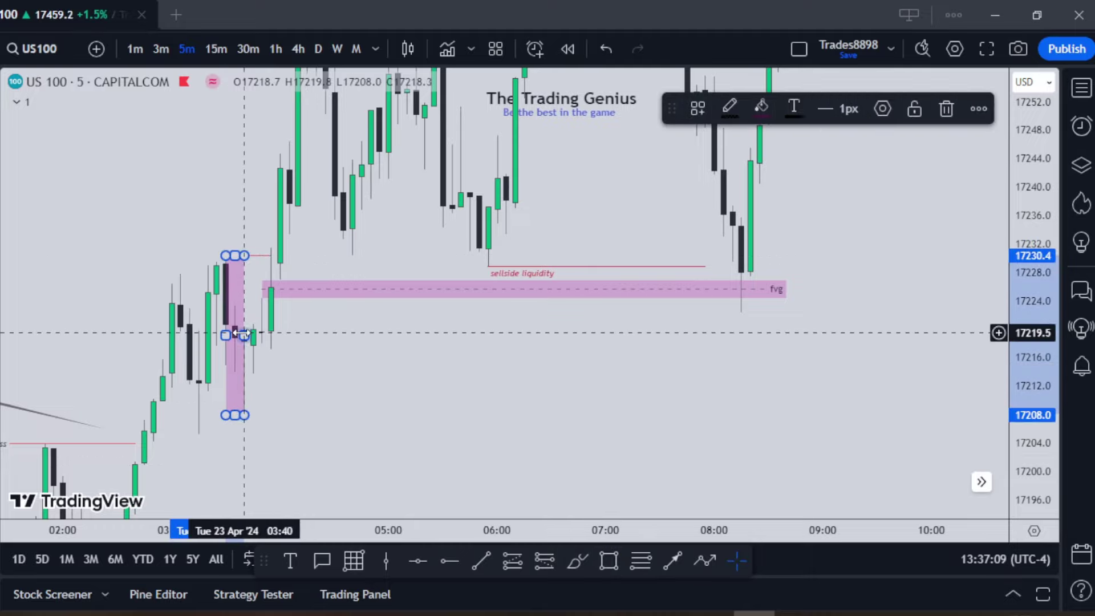
Step: Extend the pullback rectangle to 09:15 and change its fill colour to orange
mouse_move(242, 334)
left_mouse_down()
mouse_move(880, 347)
mouse_move(849, 336)
left_mouse_up()
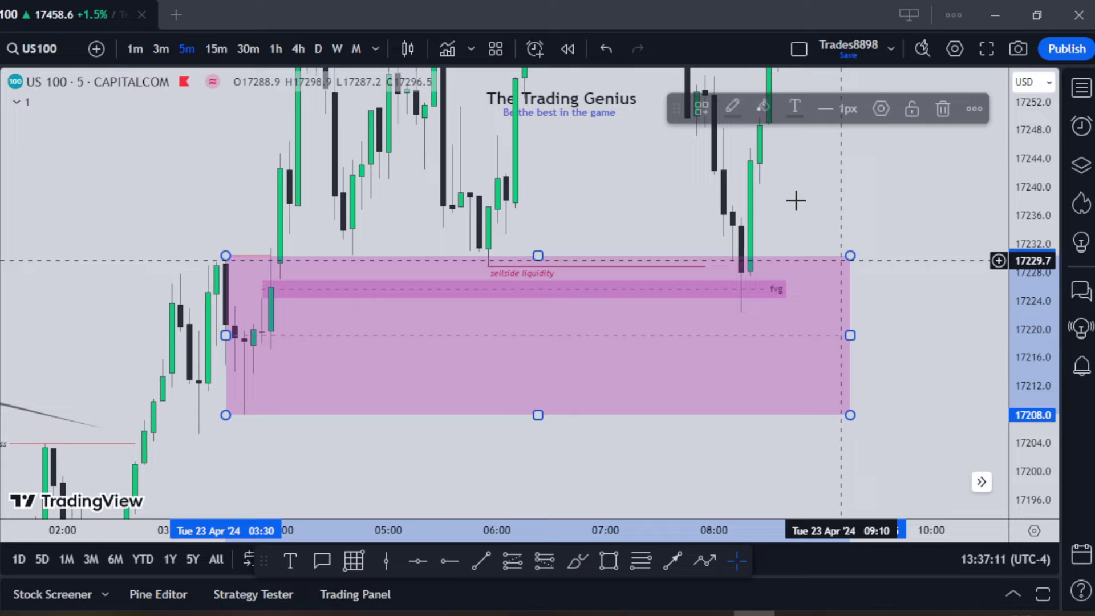
left_click(697, 108)
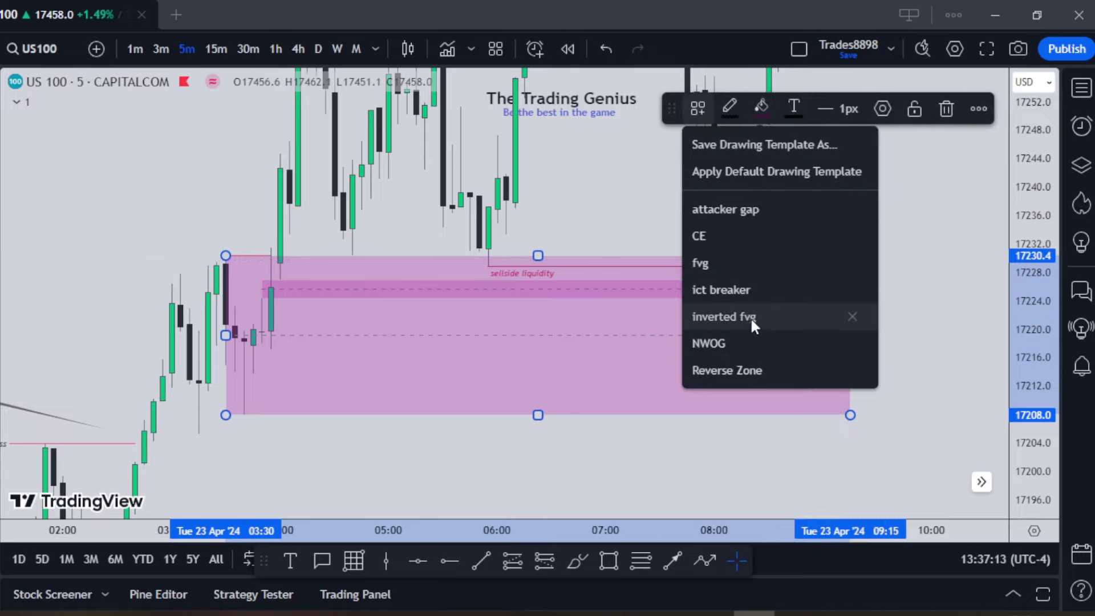
left_click(908, 294)
left_click(823, 327)
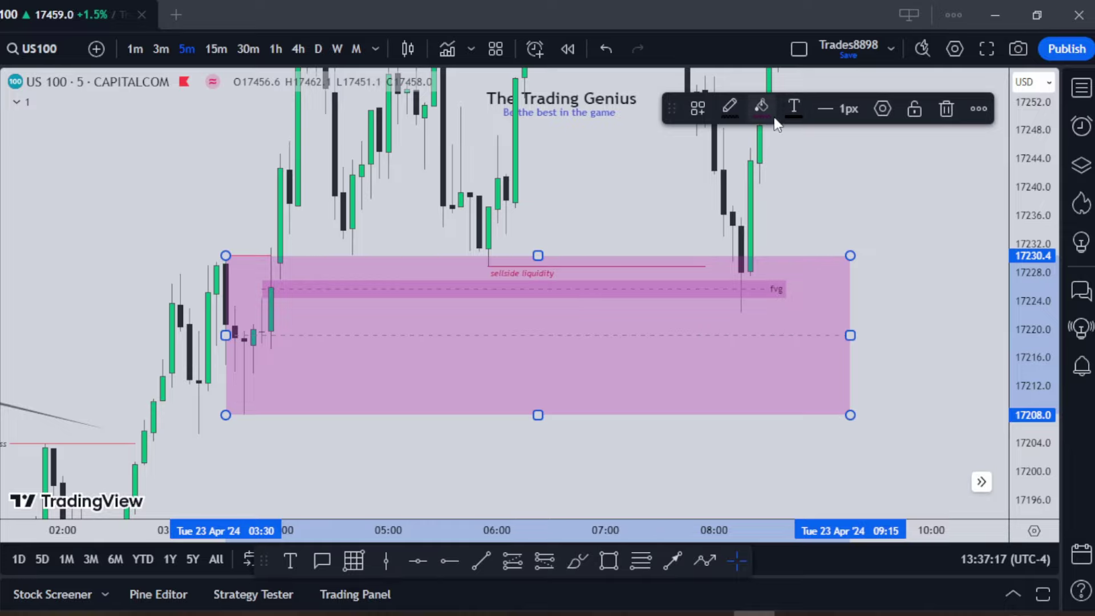
left_click(770, 107)
left_click(858, 326)
Step: Examine how price returns to the sellside liquidity, fvg and orange zone before rallying
scroll(894, 300, "down", 5)
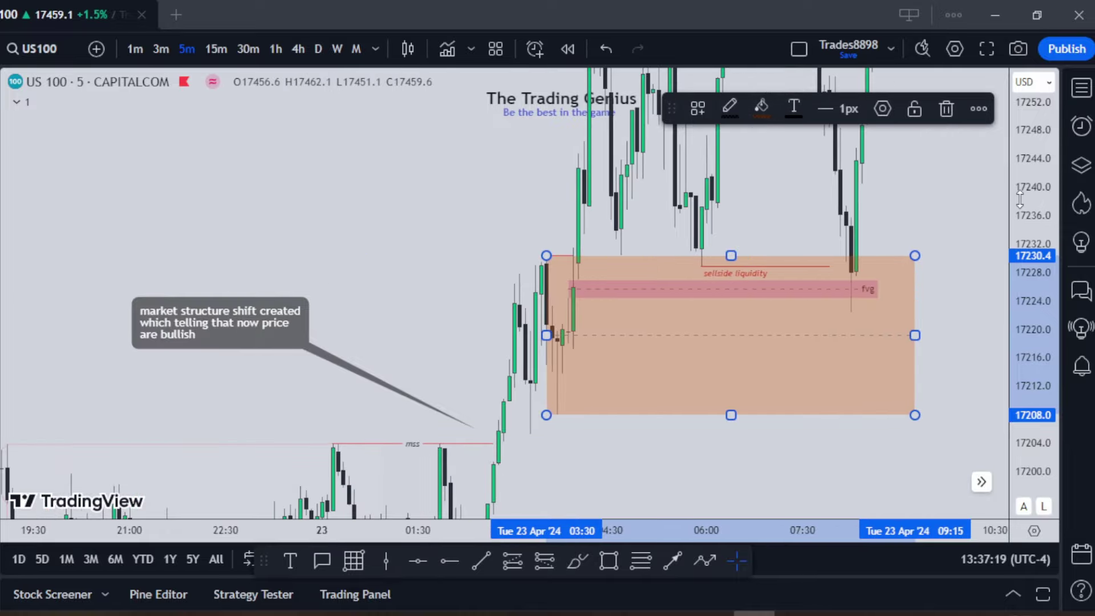
left_click_drag(948, 390, 836, 439)
left_click_drag(841, 361, 773, 377)
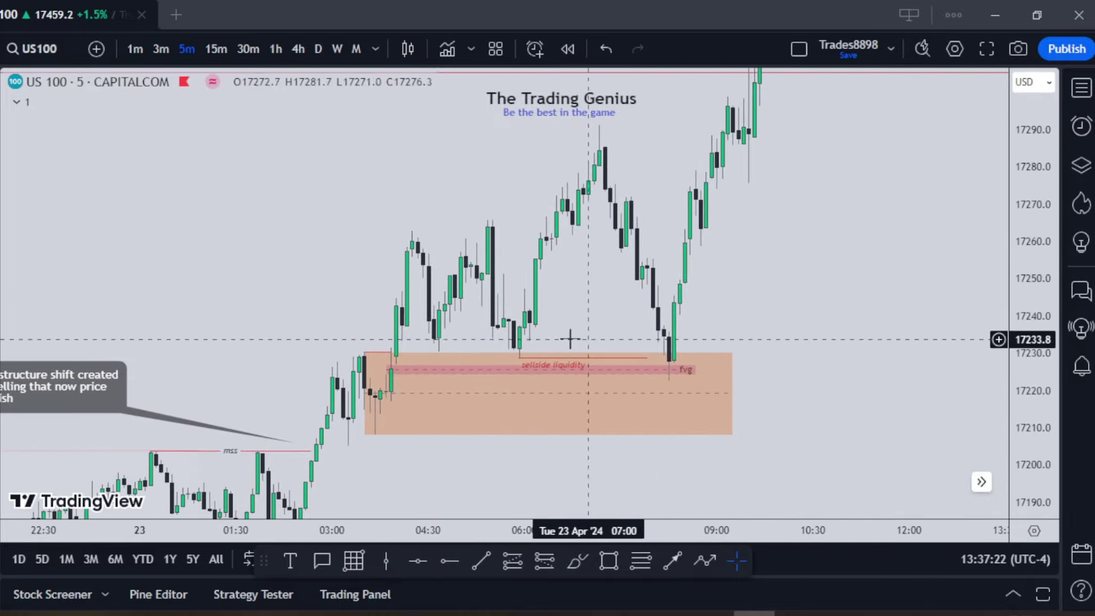
left_click(389, 371)
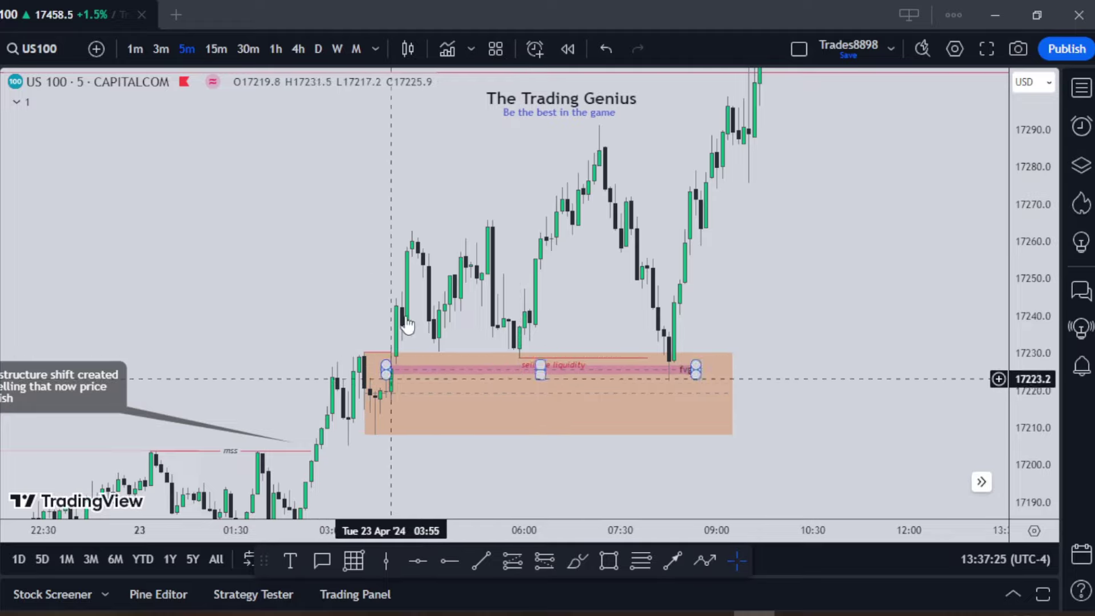
left_click(519, 358)
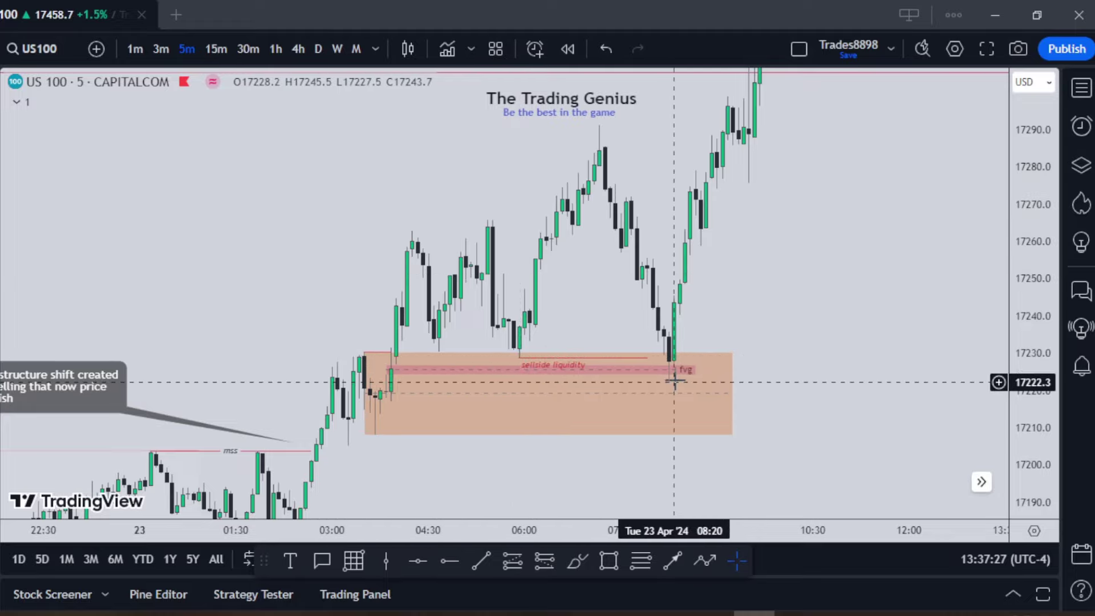
left_click(538, 369)
left_click(391, 353)
left_click(392, 368)
left_click(412, 361)
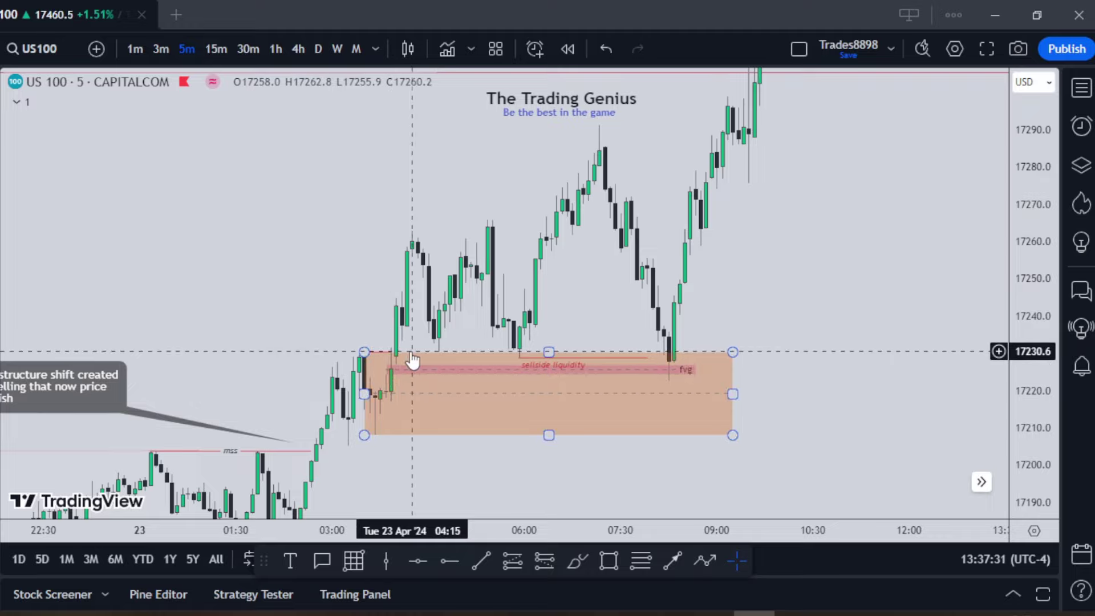
left_click(757, 367)
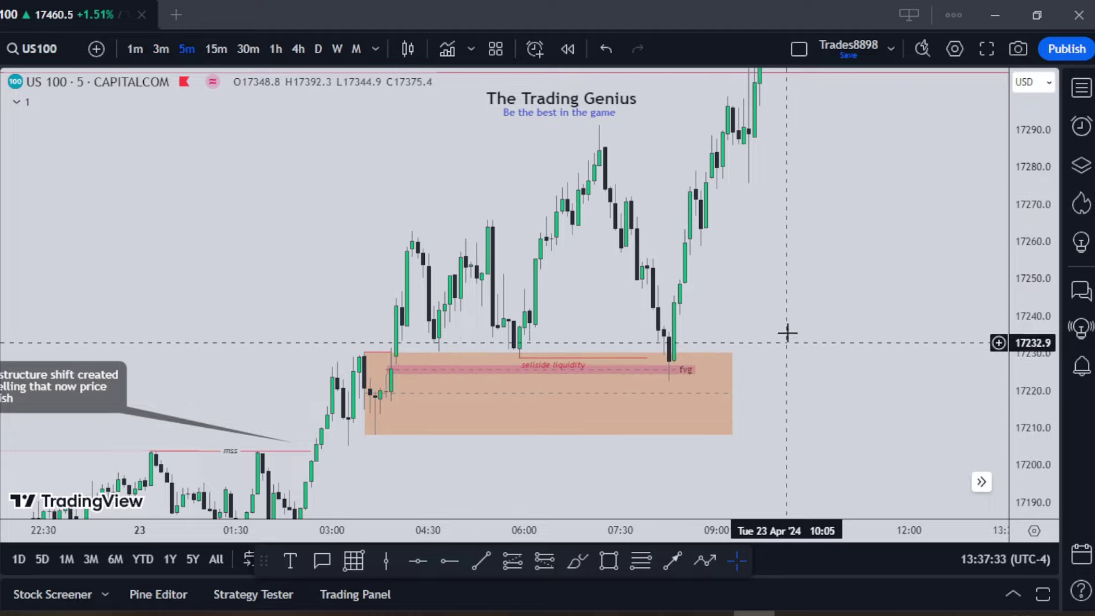
scroll(787, 331, "down", 3)
left_click_drag(1026, 315, 1026, 331)
left_click_drag(844, 340, 806, 340)
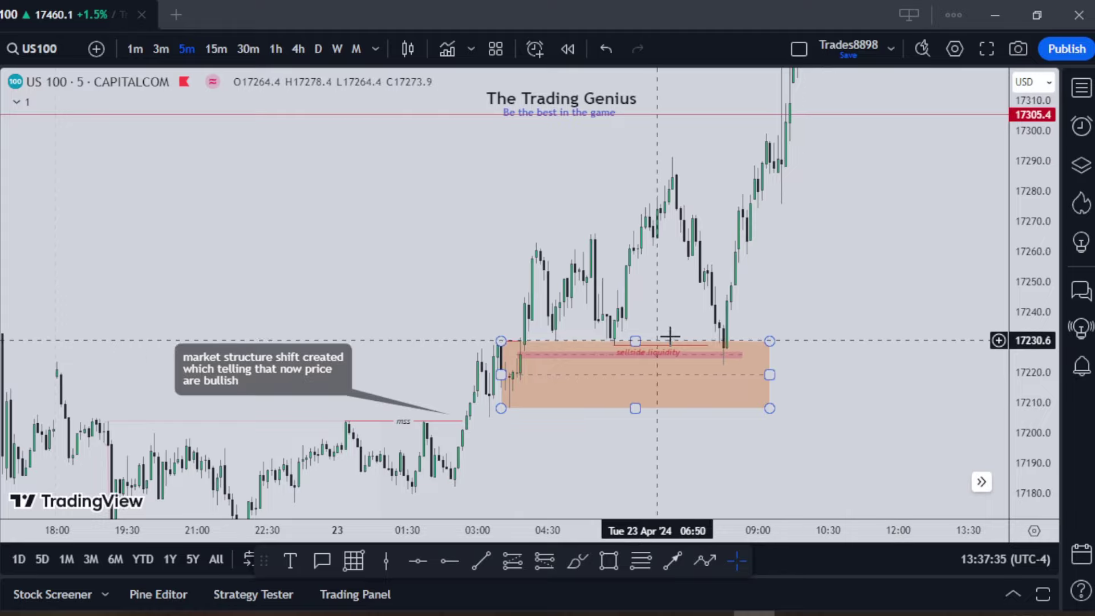
mouse_move(800, 291)
left_mouse_down()
mouse_move(781, 314)
mouse_move(806, 303)
left_mouse_up()
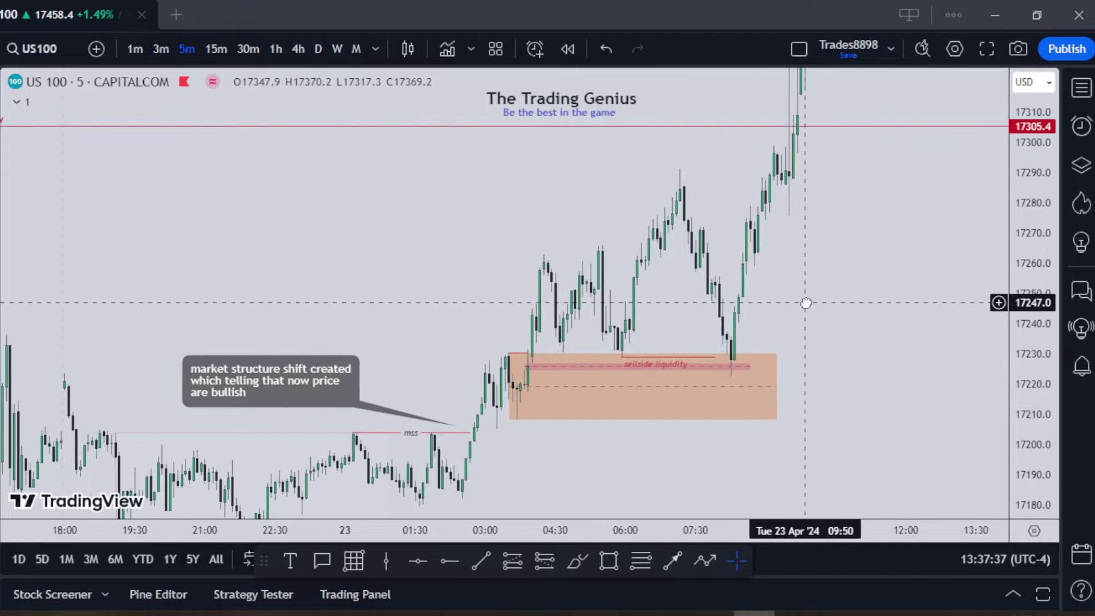
left_click_drag(1033, 287, 1033, 315)
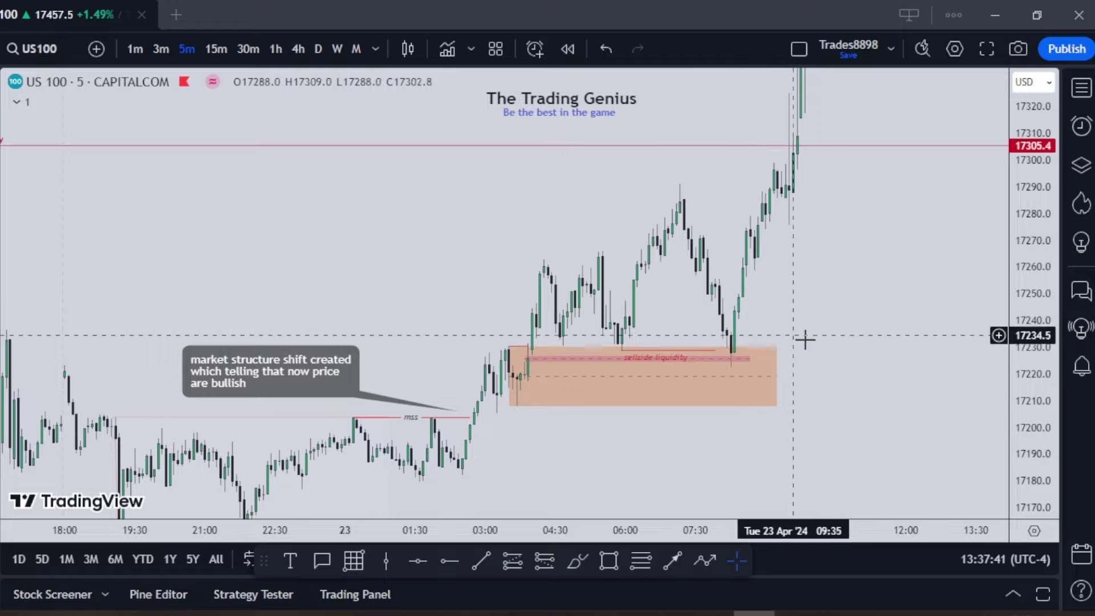
left_click_drag(869, 347, 853, 324)
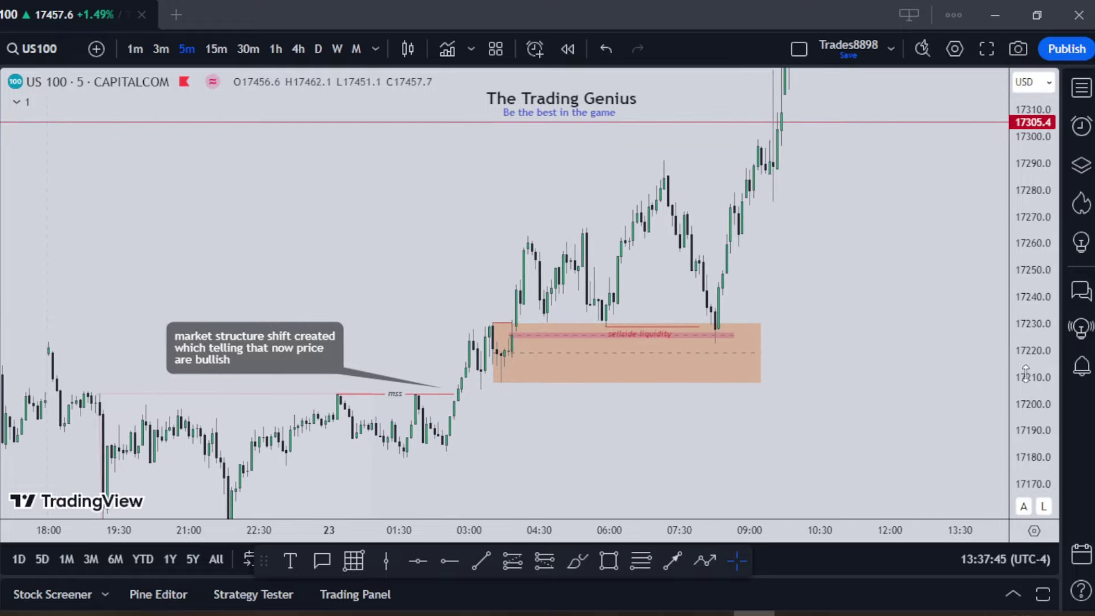
Step: Add a callout reading "bullish orderblock" that points to the orange rectangle from 17218.7 at 09:25
left_click_drag(1029, 422, 1029, 343)
left_click_drag(917, 374, 990, 344)
scroll(901, 337, "up", 3)
left_click_drag(876, 339, 844, 326)
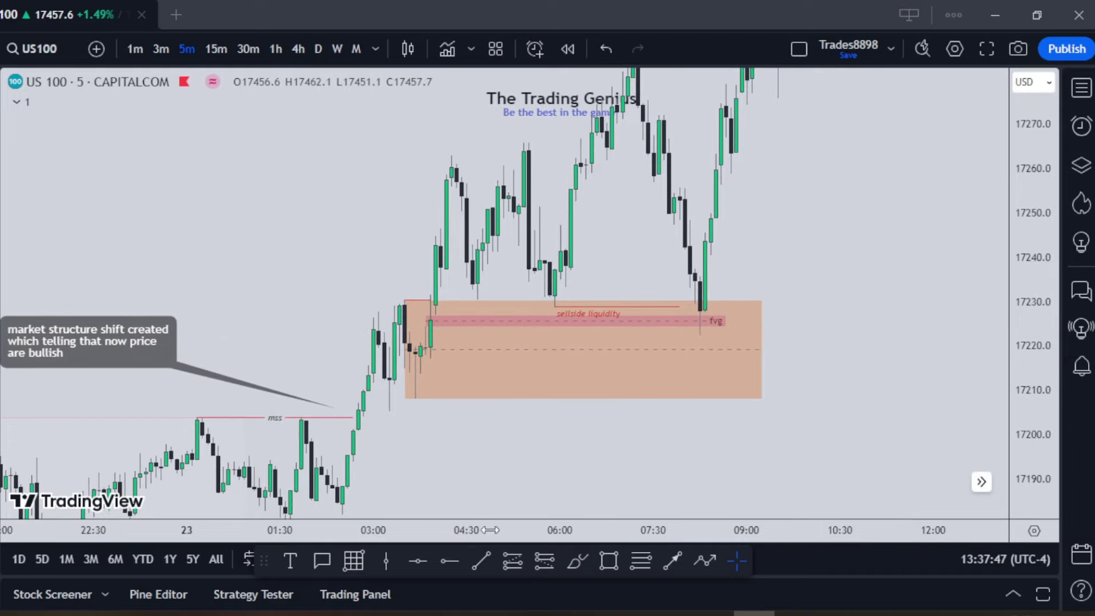
left_click(323, 560)
left_click(772, 352)
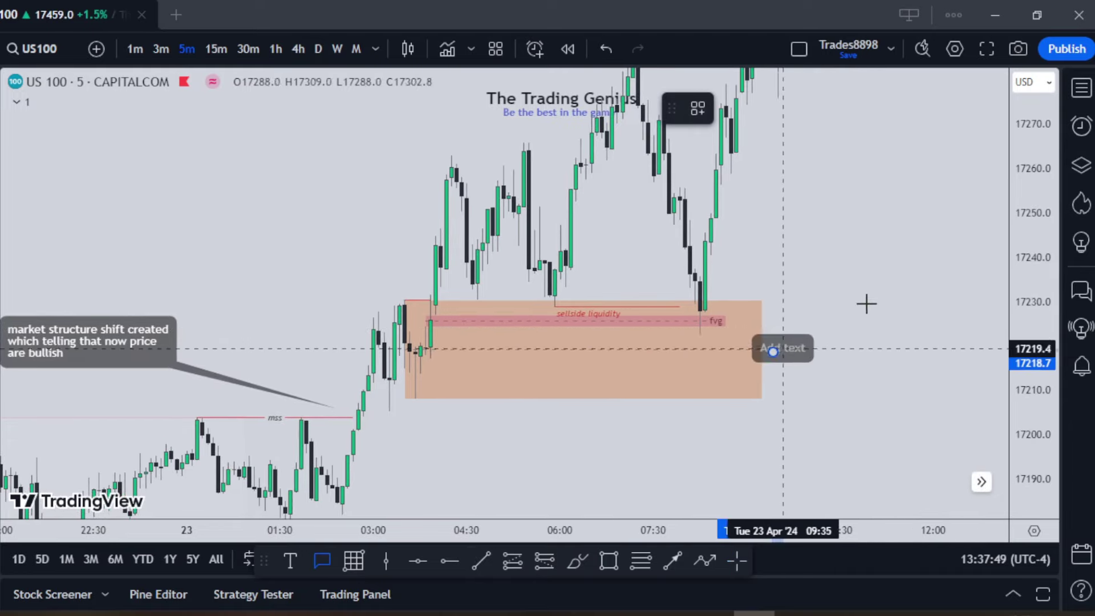
left_click(891, 304)
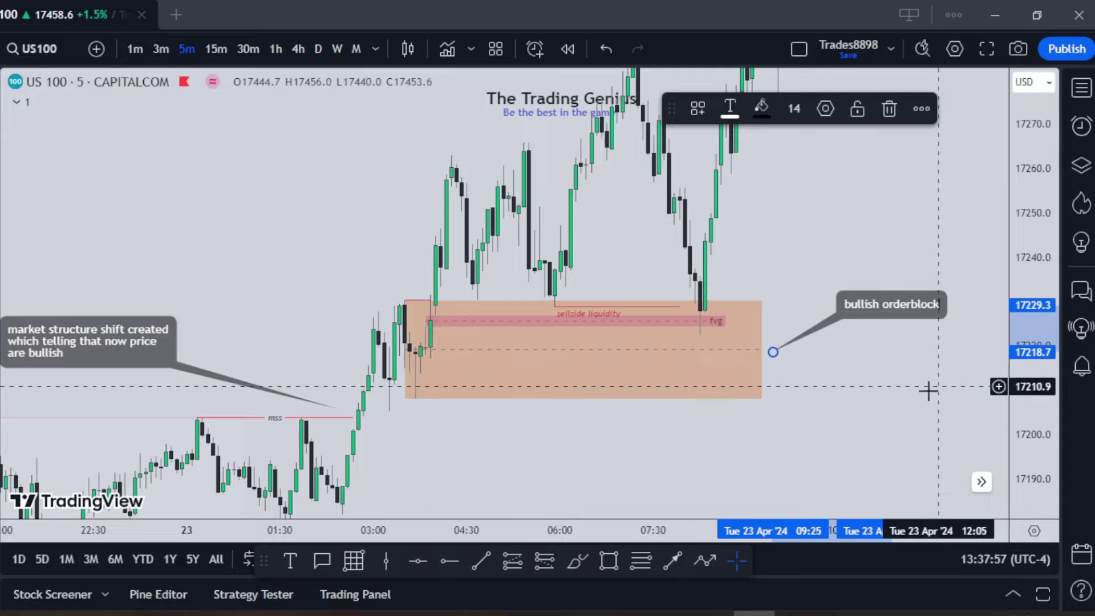
Step: Add a "sellside liquidity" callout, anchor it near the swing low at 17230.0, 06:05, and place its label before the order block
left_click_drag(928, 390, 921, 390)
left_click(322, 561)
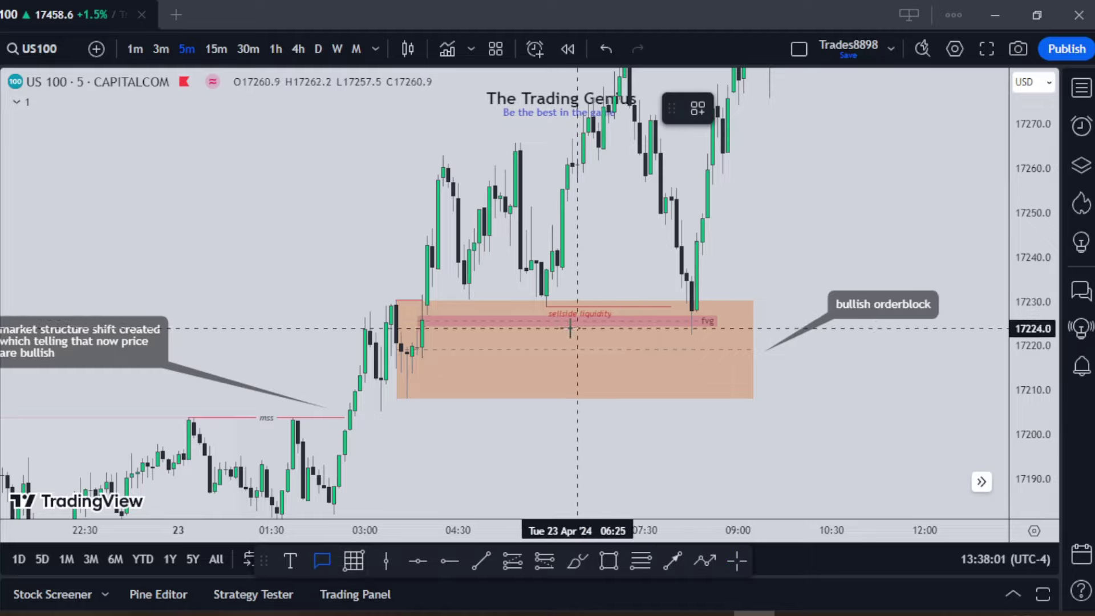
left_click(655, 311)
left_click(581, 445)
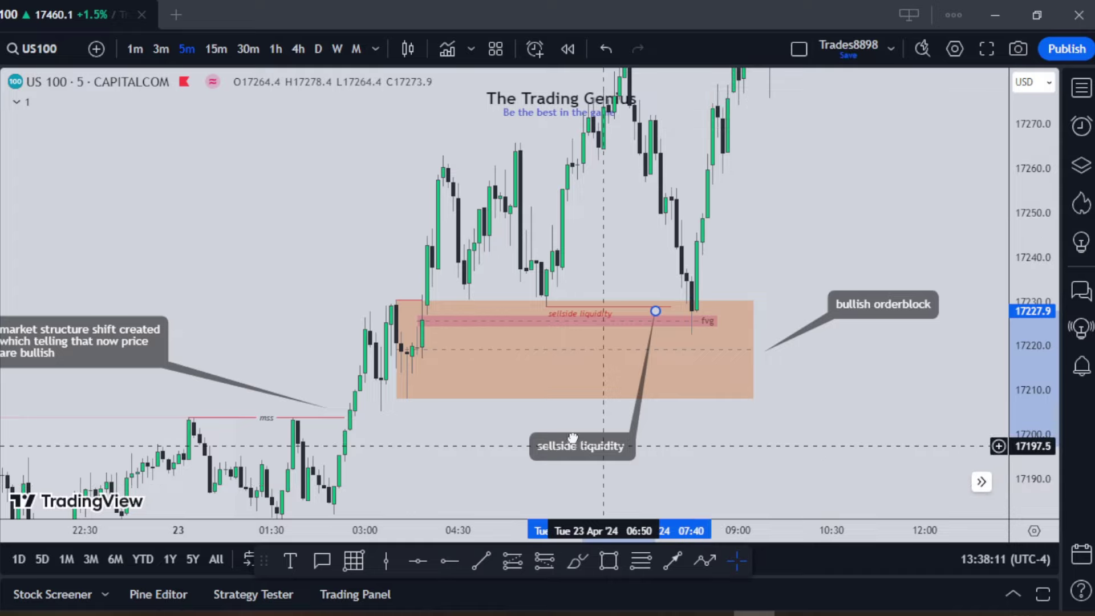
left_click_drag(601, 446, 568, 250)
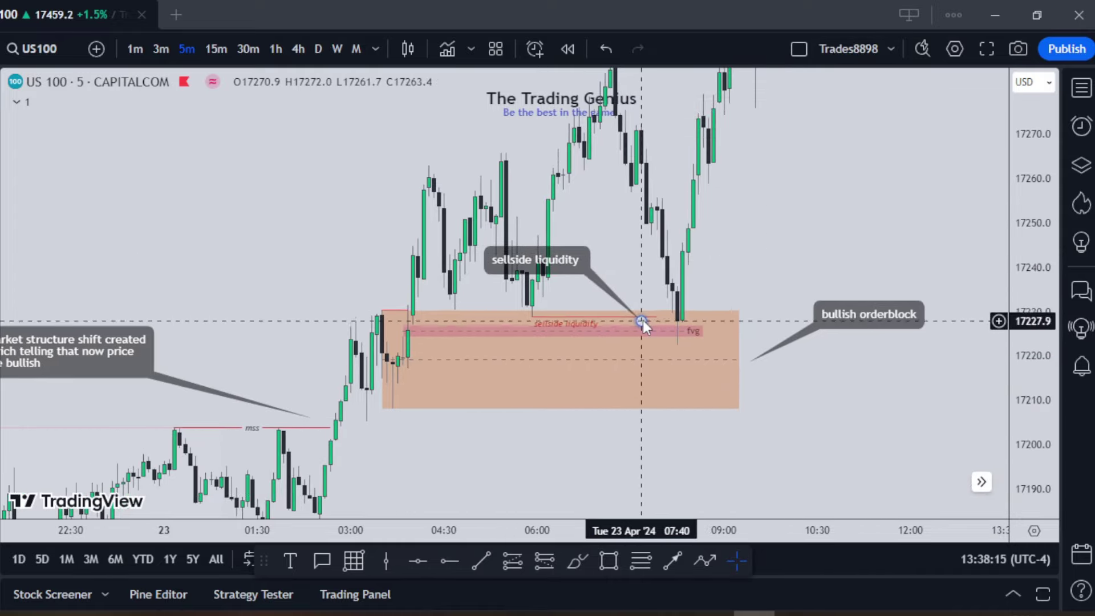
mouse_move(642, 320)
left_mouse_down()
mouse_move(547, 326)
mouse_move(541, 311)
left_mouse_up()
left_click_drag(537, 262, 242, 253)
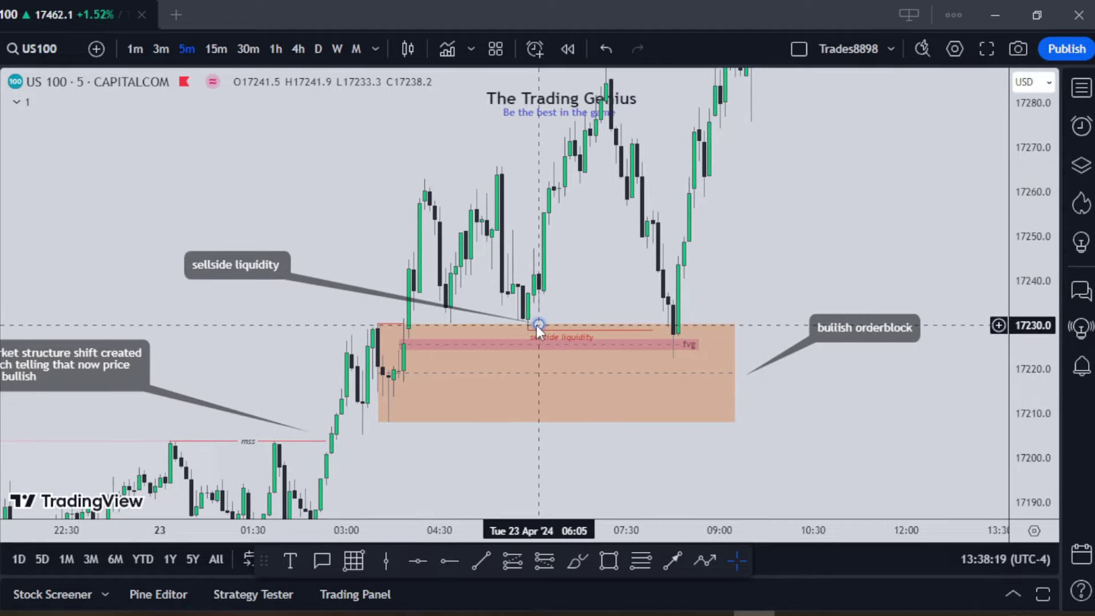
Step: Examine the order block, the mss line and the rally from the sellside liquidity sweep
left_click(416, 334)
left_click(393, 319)
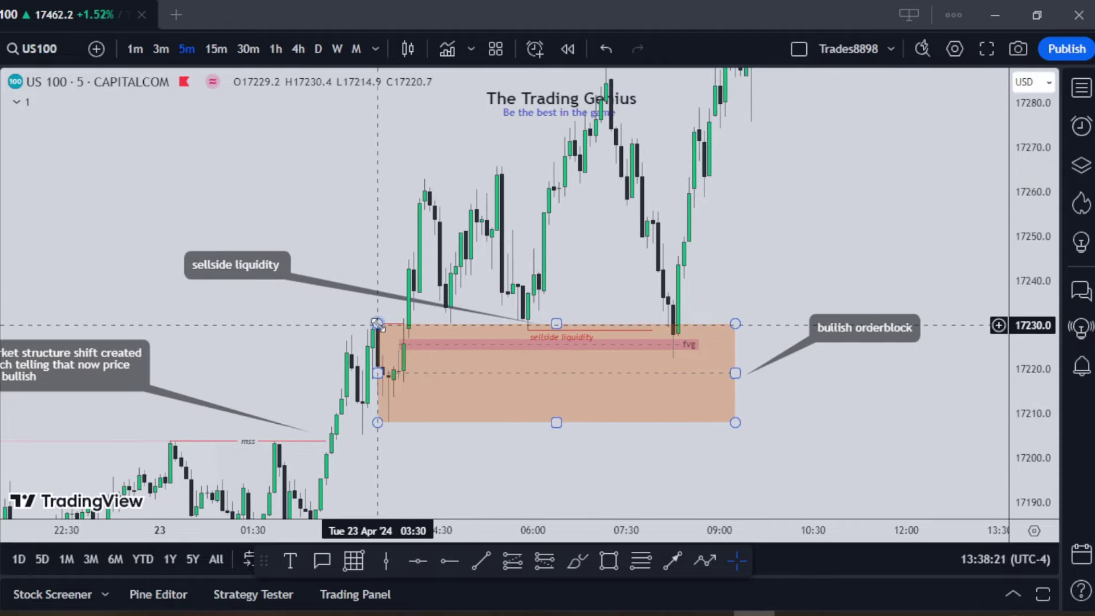
left_click_drag(292, 344, 303, 299)
left_click(338, 395)
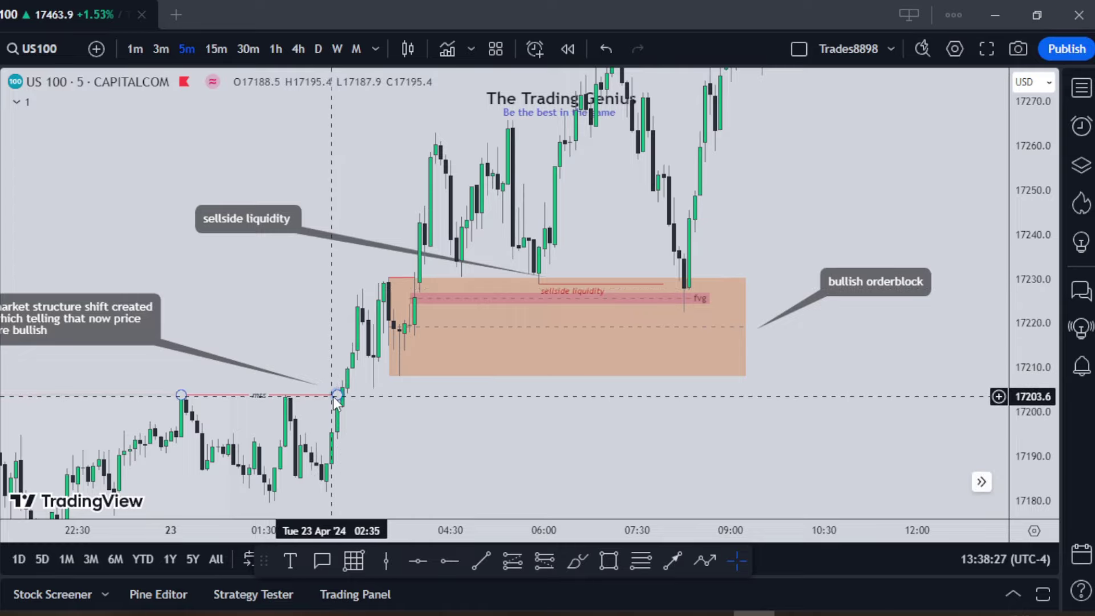
left_click_drag(748, 246, 736, 318)
left_click_drag(1032, 279, 1037, 357)
left_click_drag(888, 245, 883, 259)
left_click_drag(814, 268, 837, 241)
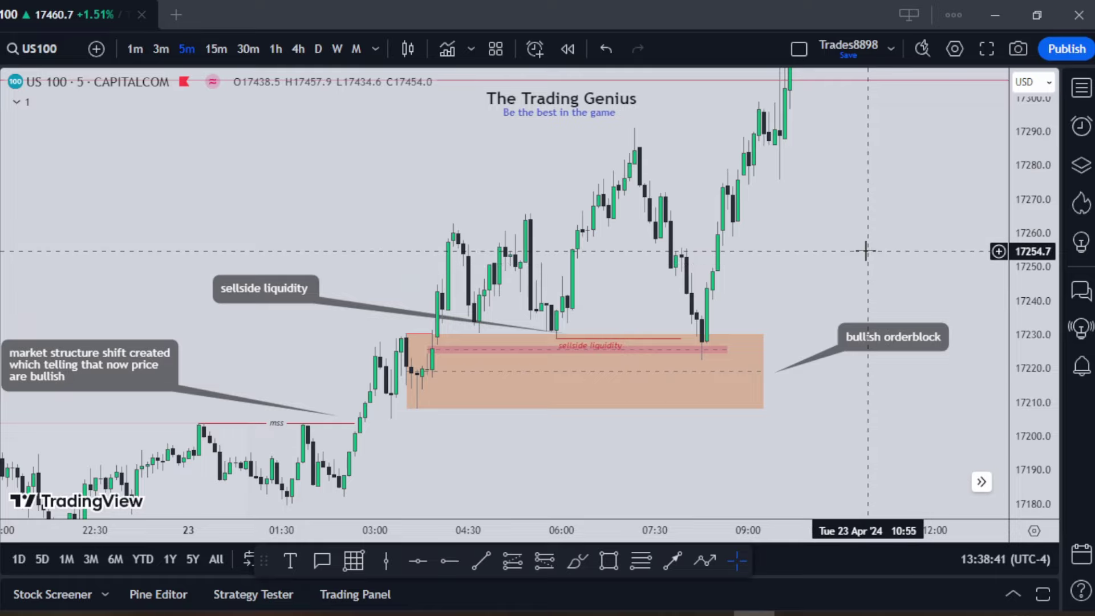
left_click_drag(866, 251, 844, 280)
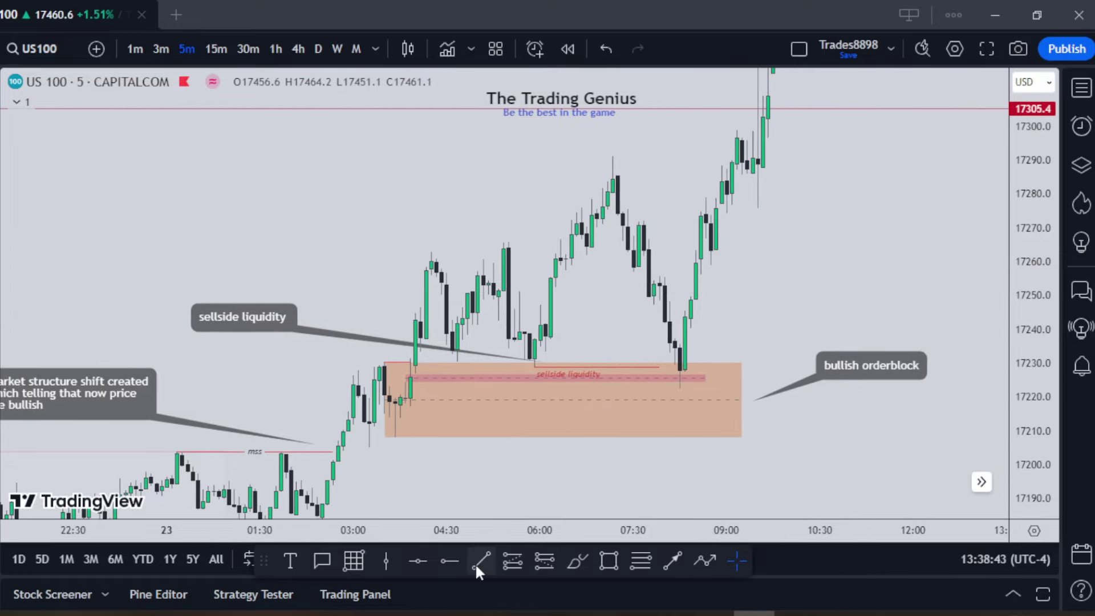
Step: Place a long position at 17230.1 from 08:10 to 10:35, colouring its stop zone red and its target zone blue
left_click(675, 363)
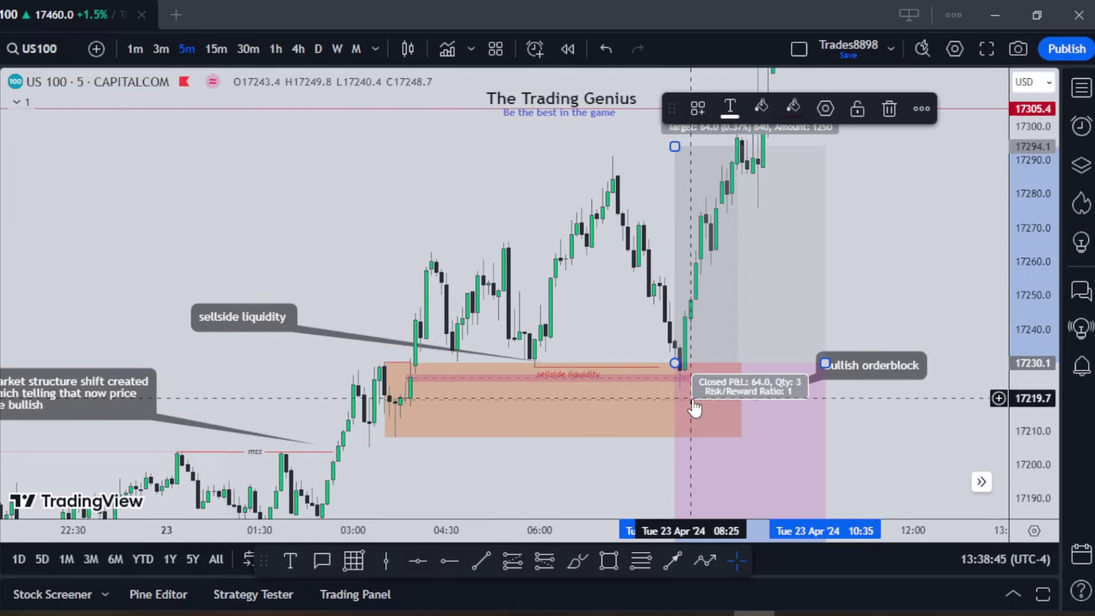
left_click(792, 107)
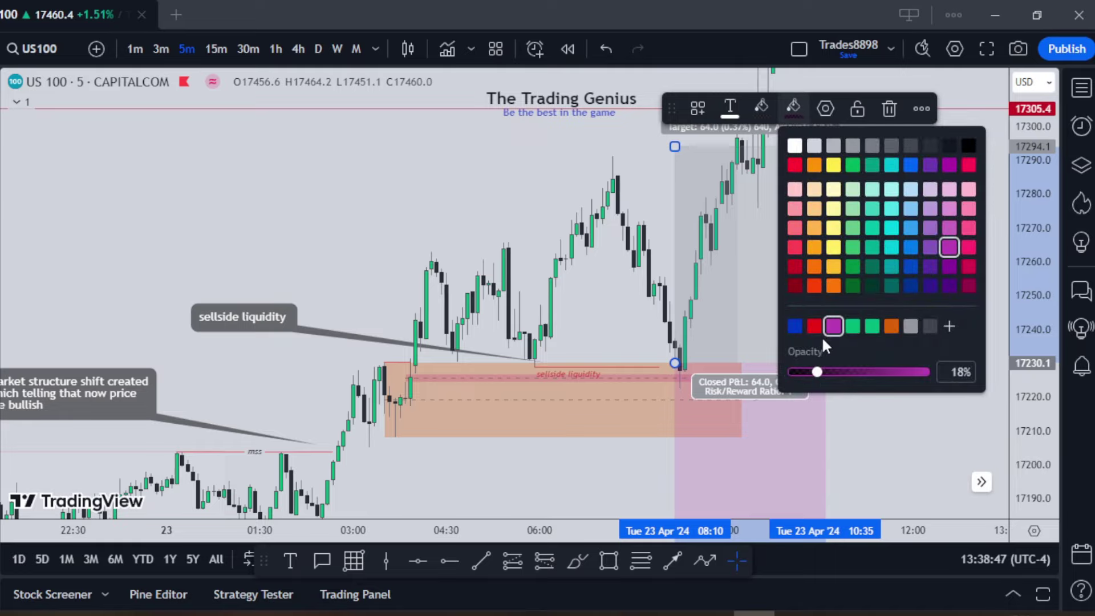
left_click(809, 328)
left_click(761, 107)
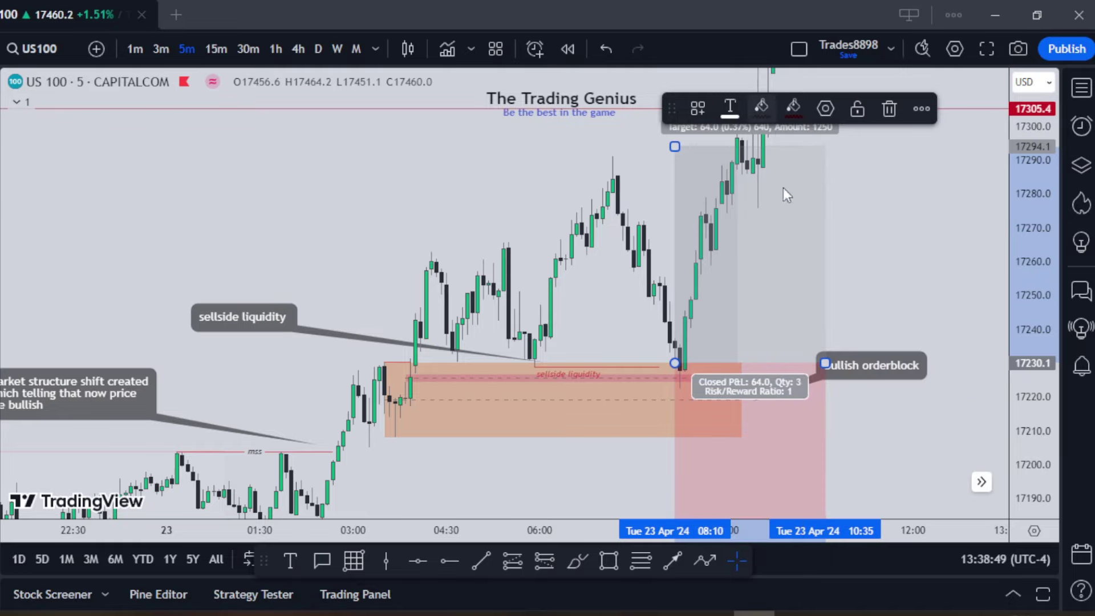
left_click(763, 326)
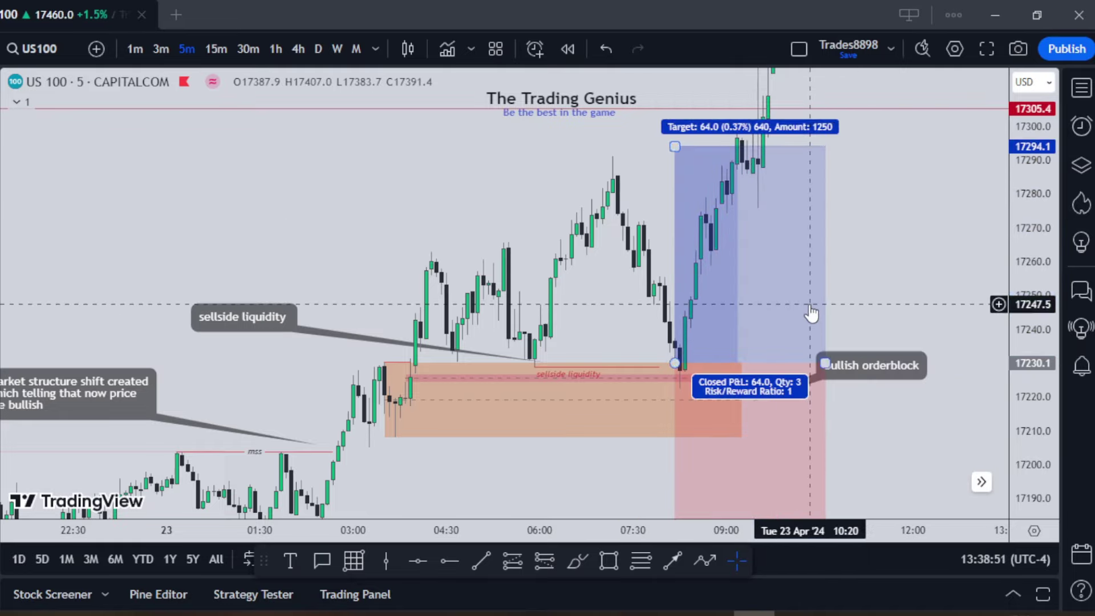
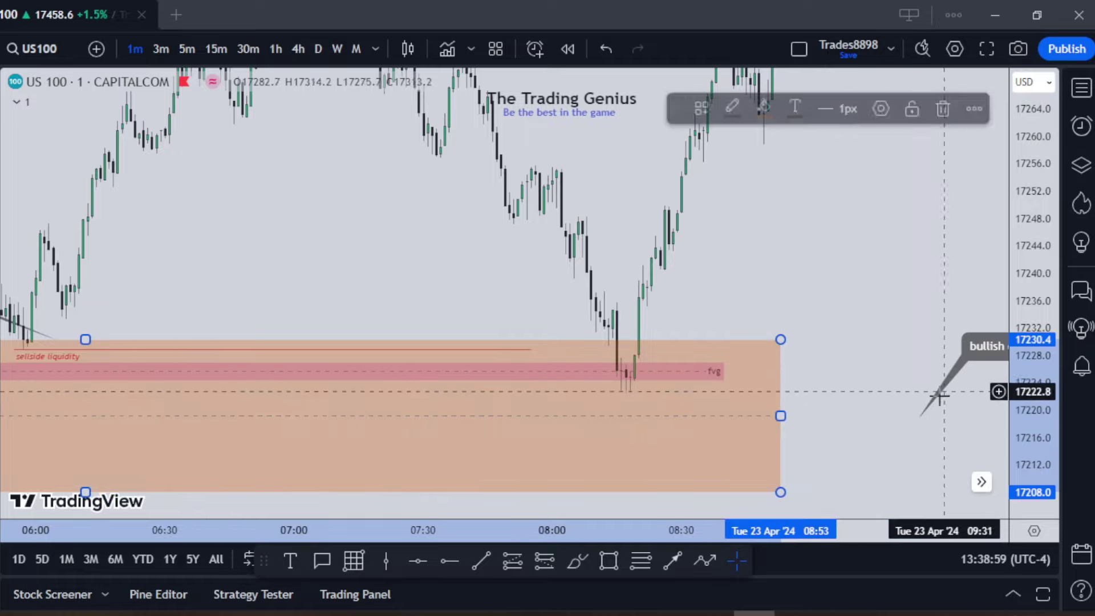
Step: On the 1-minute chart, move the "bullish orderblock" callout's tip and label closer to the order block's end at 08:53
left_click_drag(919, 418, 798, 417)
left_click_drag(979, 354, 880, 333)
left_click(887, 281)
scroll(787, 276, "up", 1)
left_click_drag(787, 276, 801, 279)
scroll(618, 472, "up", 1)
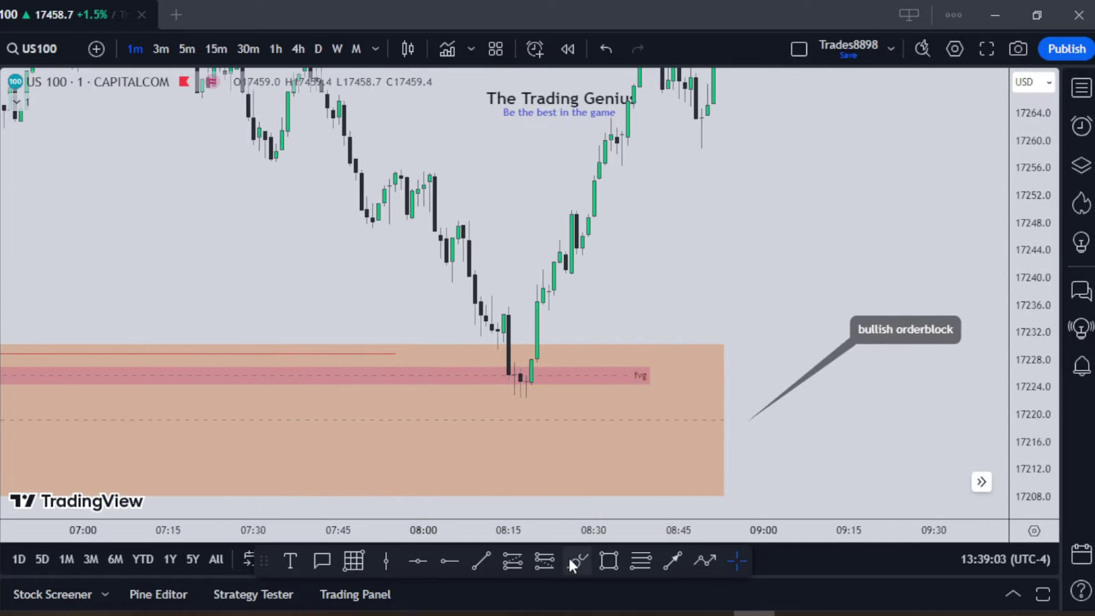
Step: Brush temporary marks around the candles near the fvg between about 08:15 and 08:20, and remove each mark
left_click(577, 560)
mouse_move(553, 374)
left_mouse_down()
mouse_move(500, 365)
mouse_move(548, 375)
mouse_move(509, 366)
left_mouse_up()
key("ctrl+z")
key("Delete")
left_click_drag(1029, 455, 970, 329)
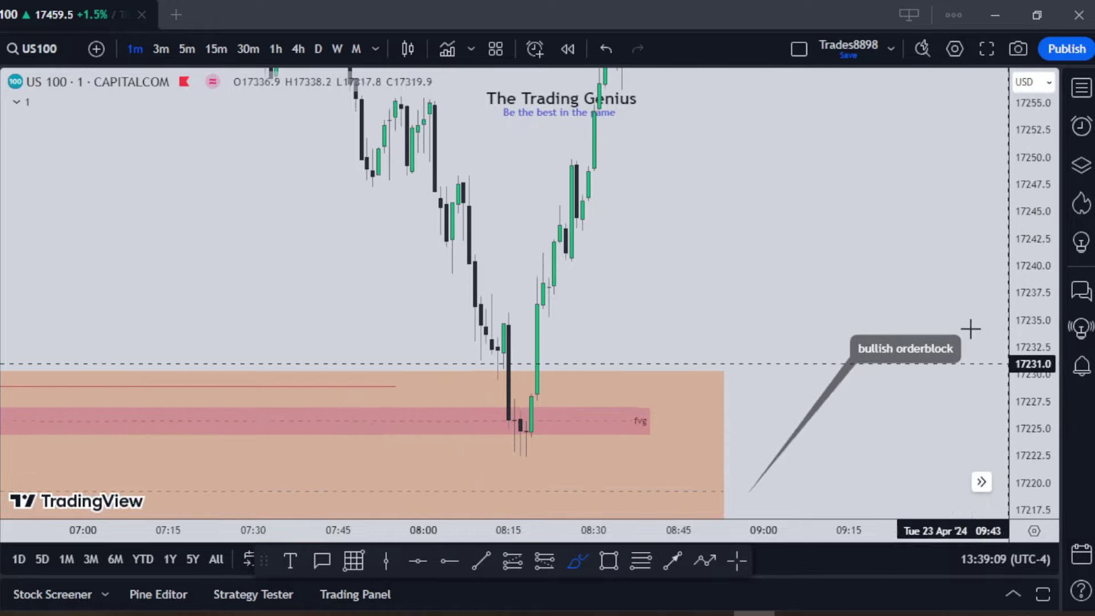
mouse_move(512, 411)
left_mouse_down()
mouse_move(555, 450)
mouse_move(529, 401)
left_mouse_up()
key("Delete")
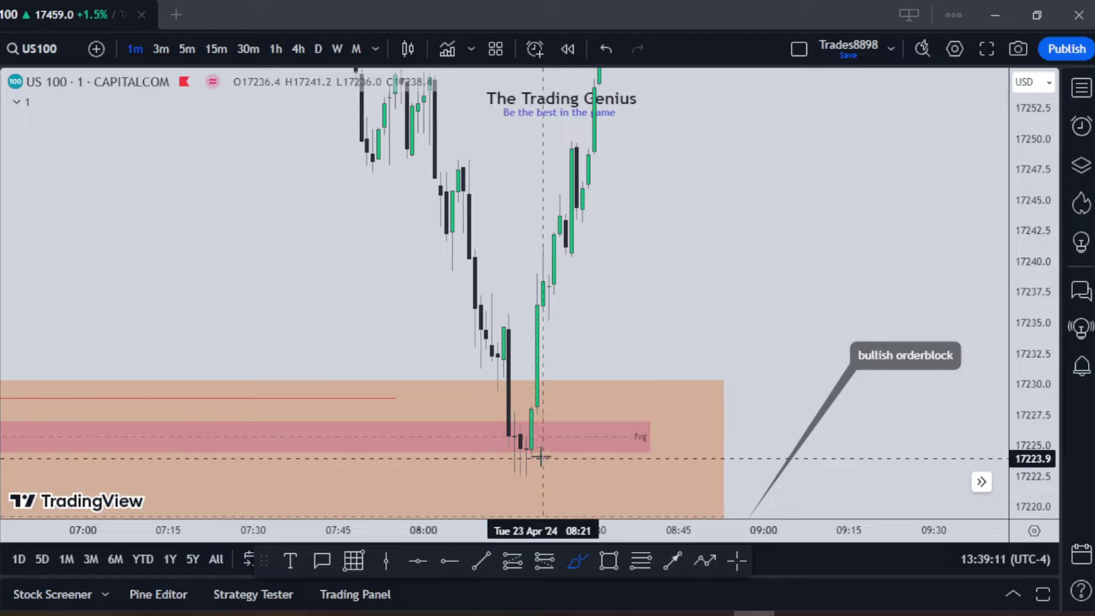
left_click_drag(541, 456, 543, 456)
key("ctrl+z")
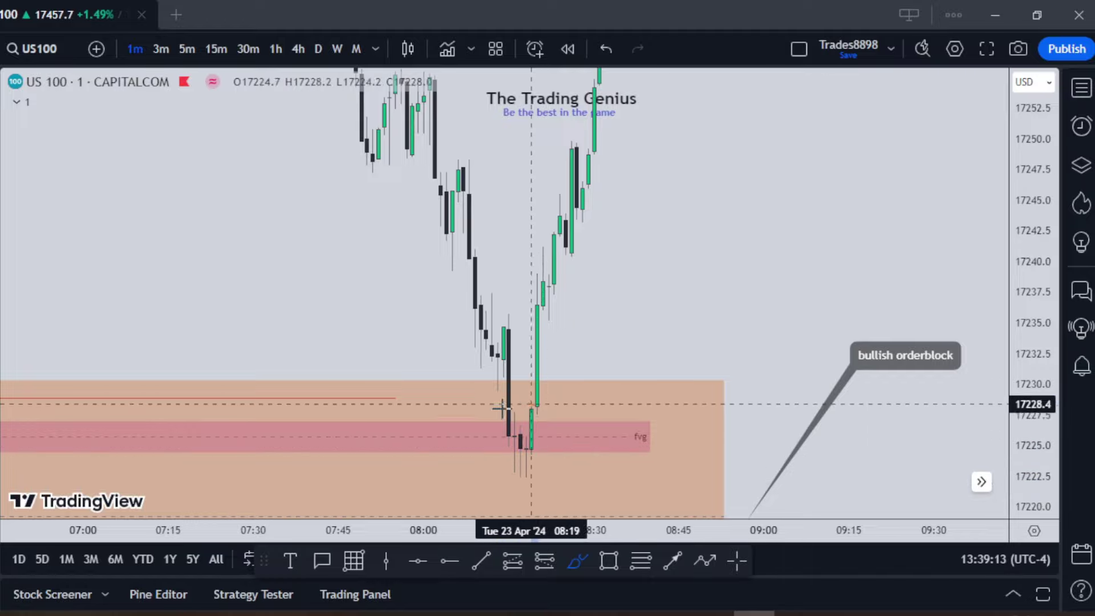
left_click_drag(500, 407, 552, 418)
key("ctrl+z")
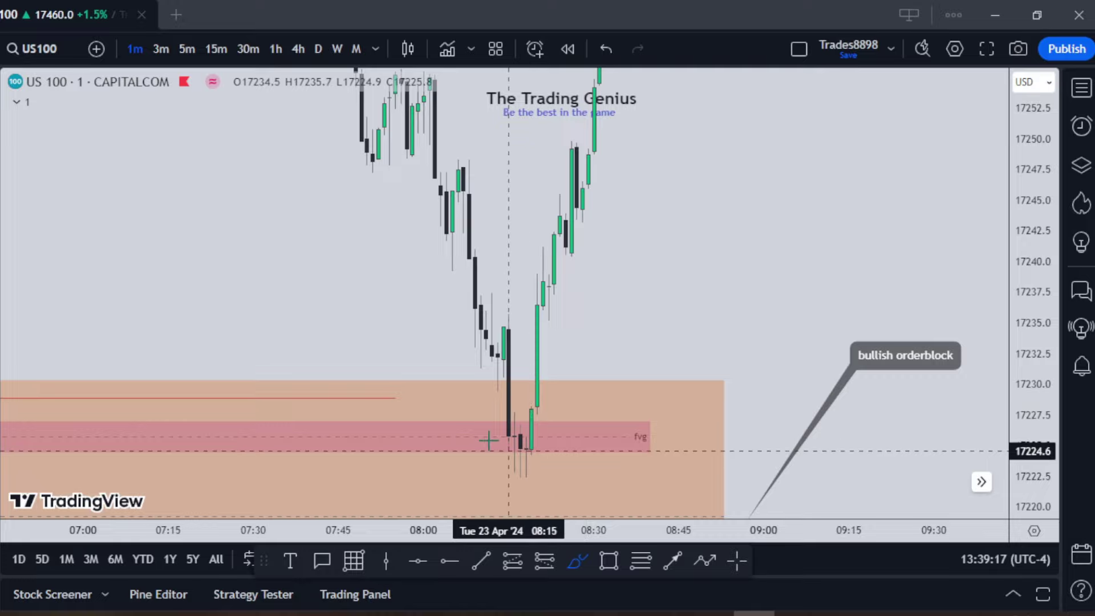
Step: Draw a horizontal trend line at 17236.1 from 08:15 to 08:23 and apply the saved mss template
left_click(483, 558)
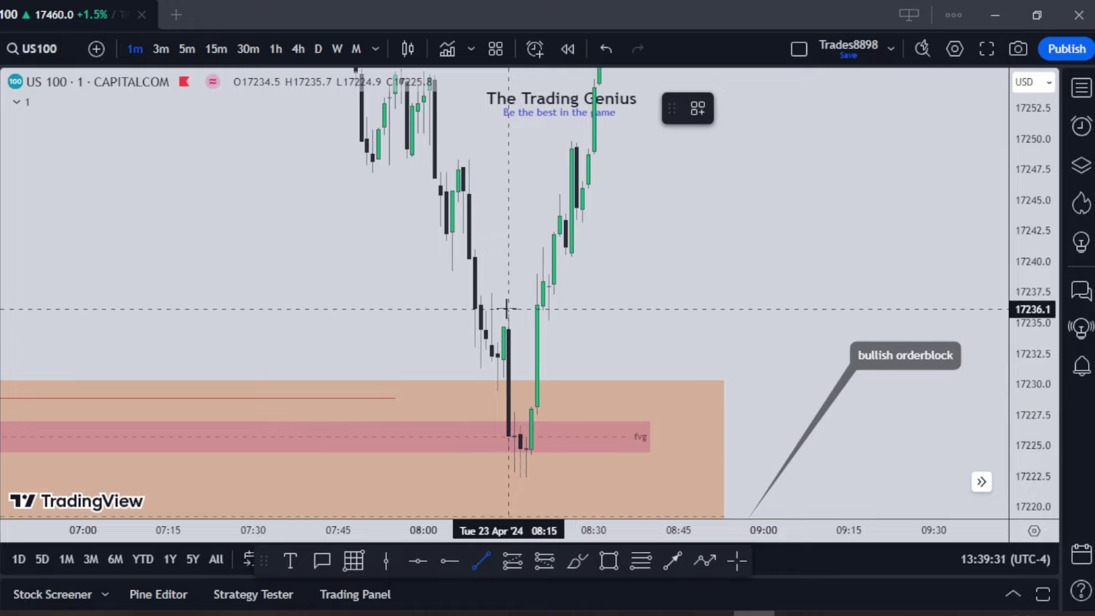
left_click(554, 309)
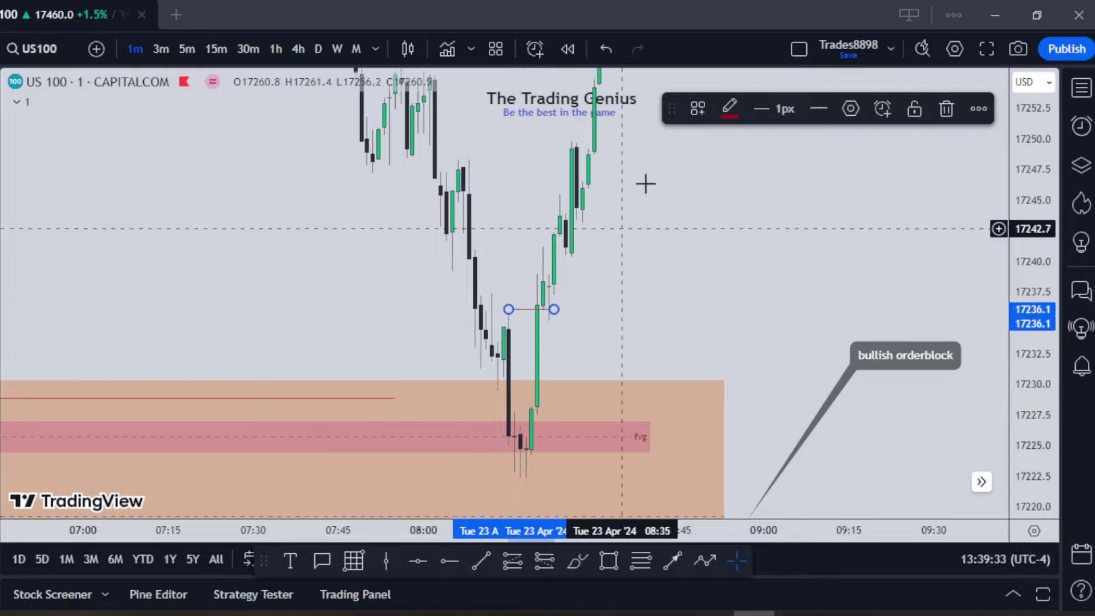
left_click(697, 108)
left_click(781, 322)
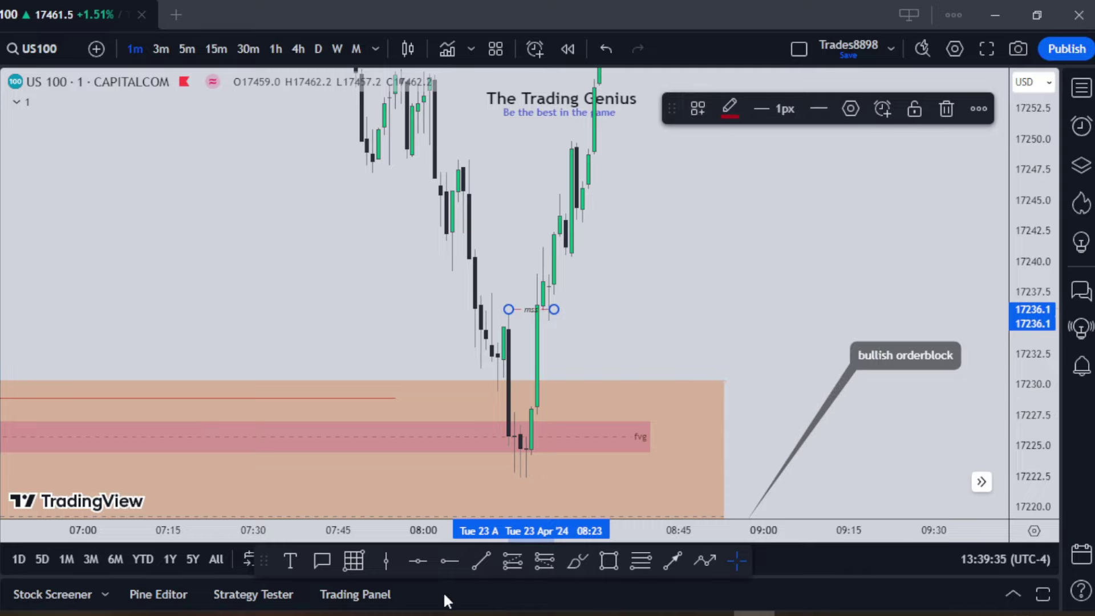
Step: Add a "1m market structure shift" callout pointing at the mss line's end near 08:24, and move its label down below the line's level
left_click(321, 560)
left_click(560, 309)
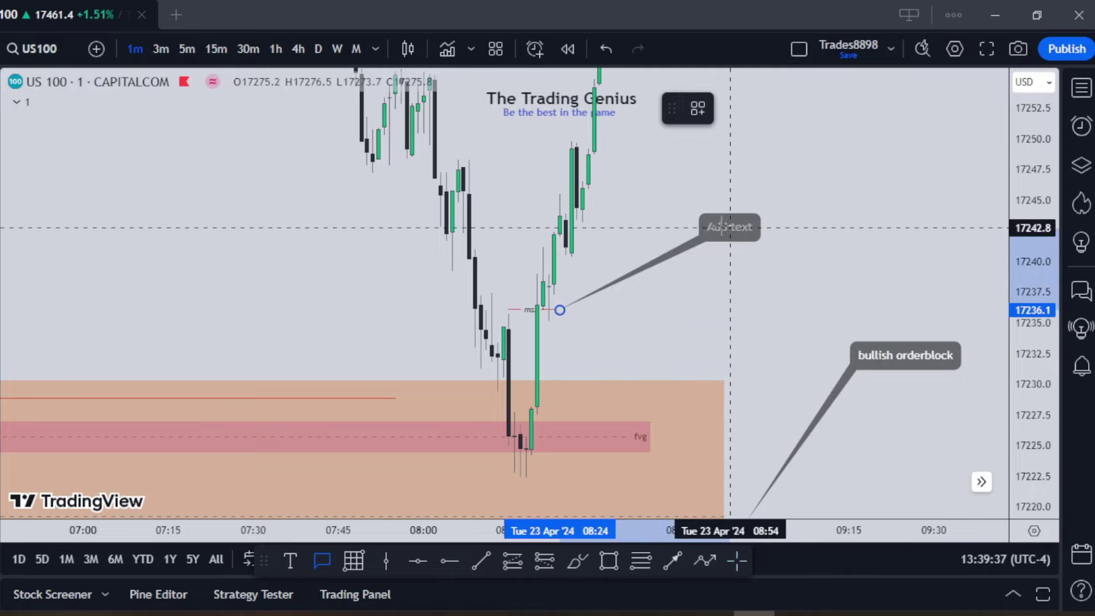
left_click(720, 226)
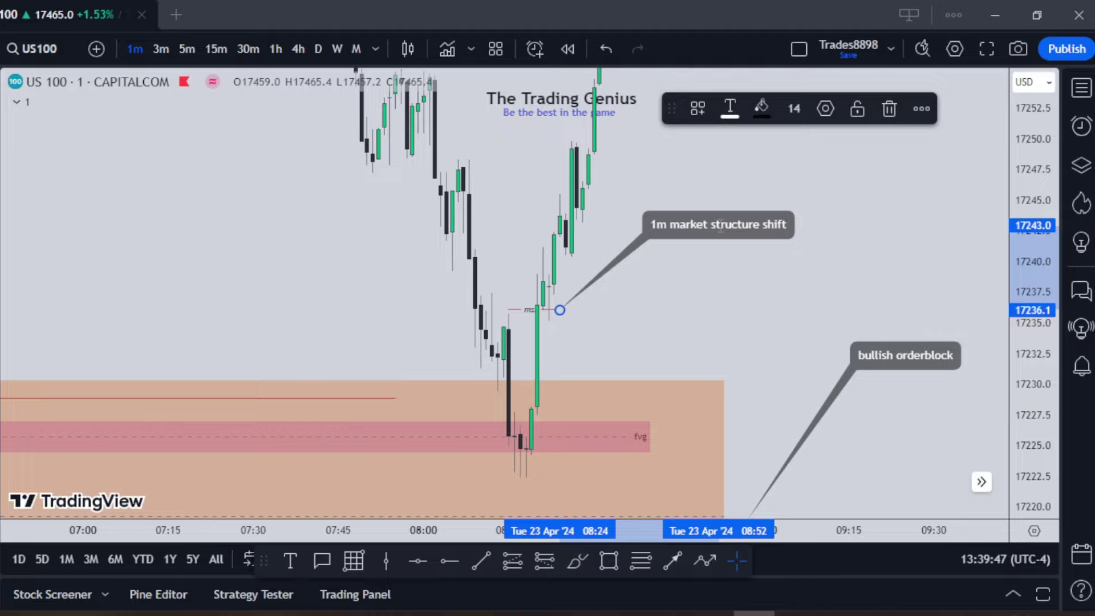
left_click(723, 302)
left_click_drag(739, 228, 761, 336)
Step: Lower both ends of the mss line to about 17235.7, with its end at 08:22
left_click_drag(687, 252, 838, 266)
scroll(838, 279, "up", 5)
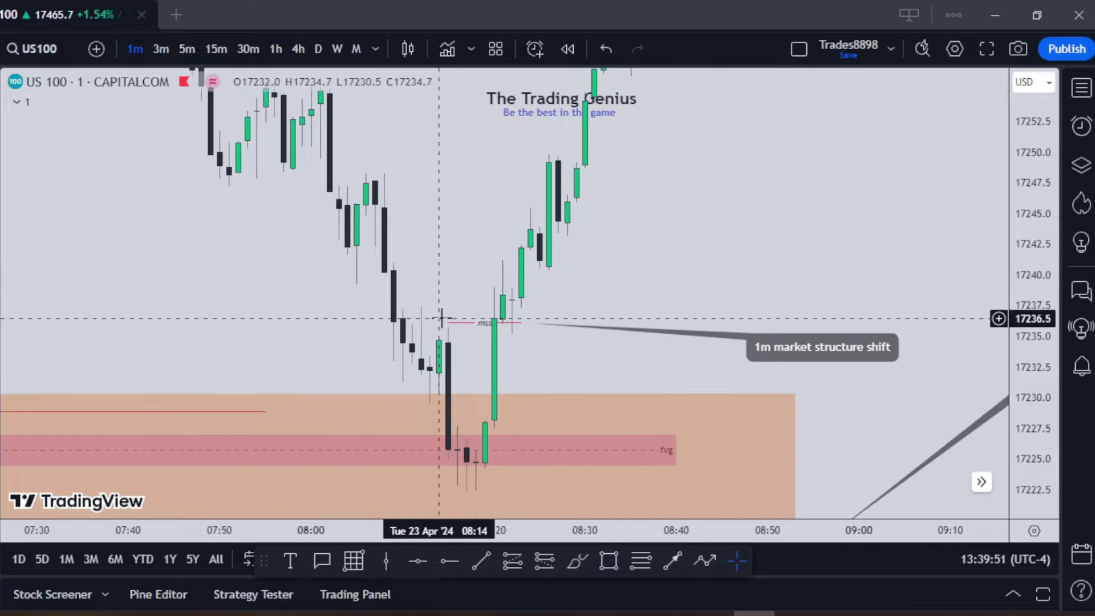
left_click_drag(447, 327, 451, 337)
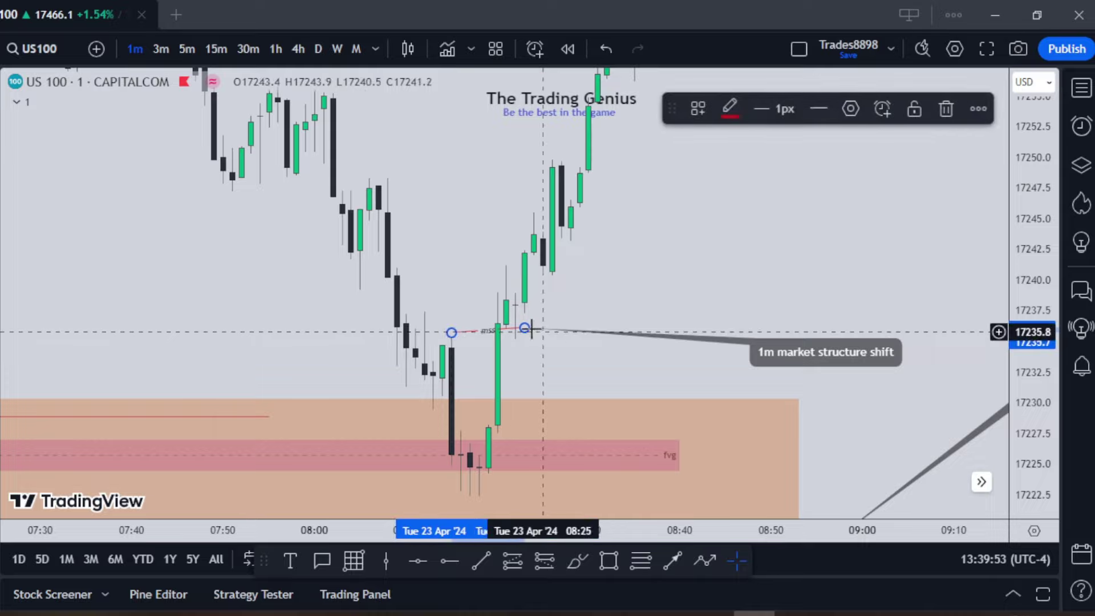
left_click_drag(526, 328, 512, 339)
mouse_move(660, 254)
left_mouse_down()
mouse_move(662, 278)
mouse_move(650, 269)
left_mouse_up()
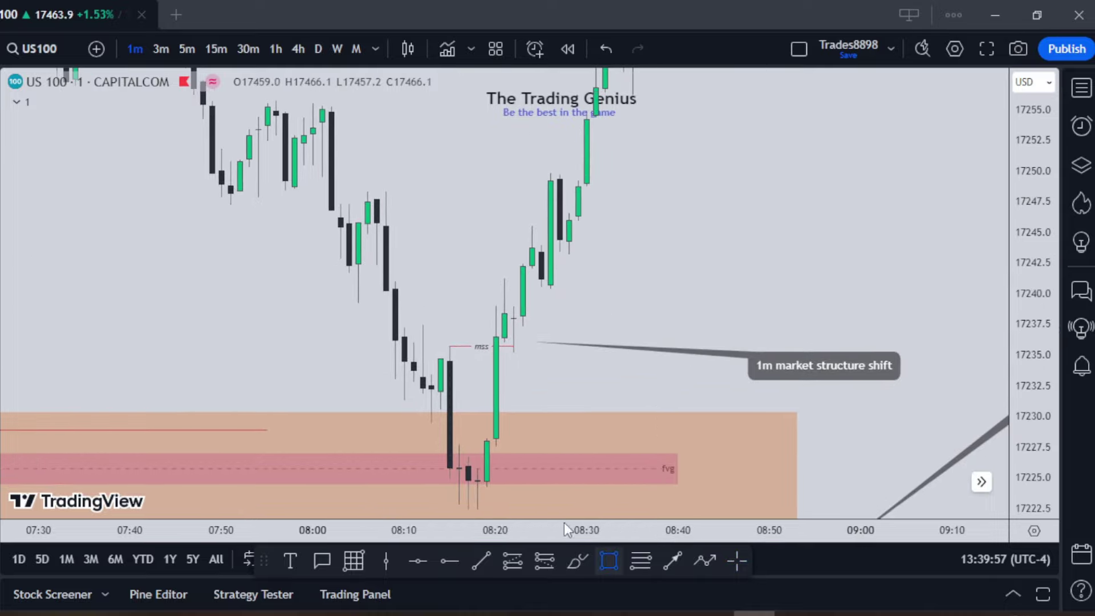
Step: Draw a rectangle between 17240.2 and 17237.2 from 08:07 to 08:32 and apply the inverted fvg template
mouse_move(386, 291)
left_mouse_down()
mouse_move(404, 328)
mouse_move(614, 310)
left_mouse_up()
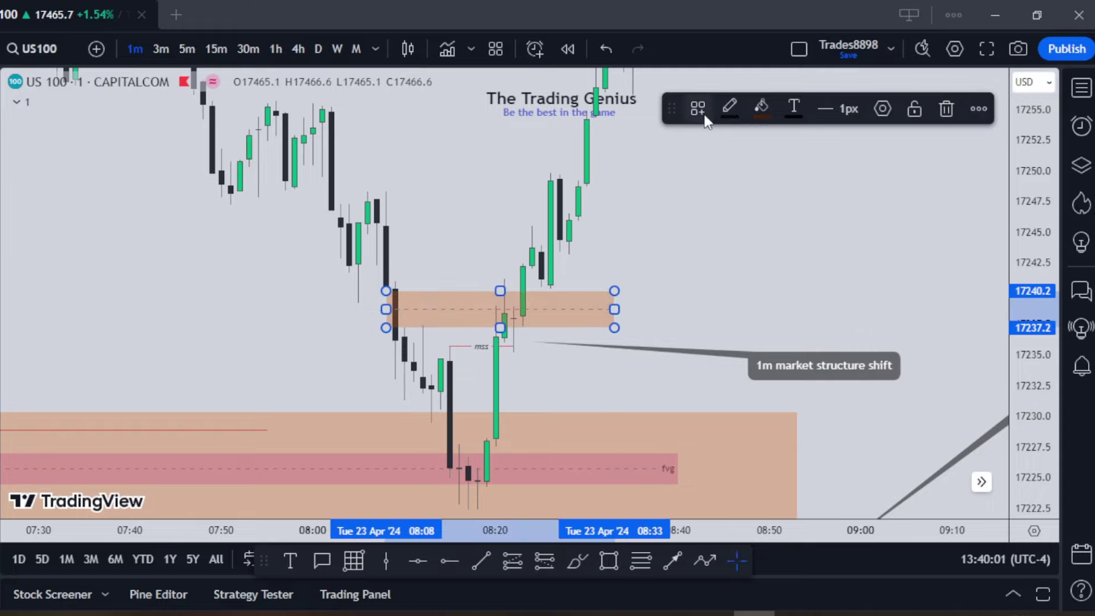
left_click(702, 113)
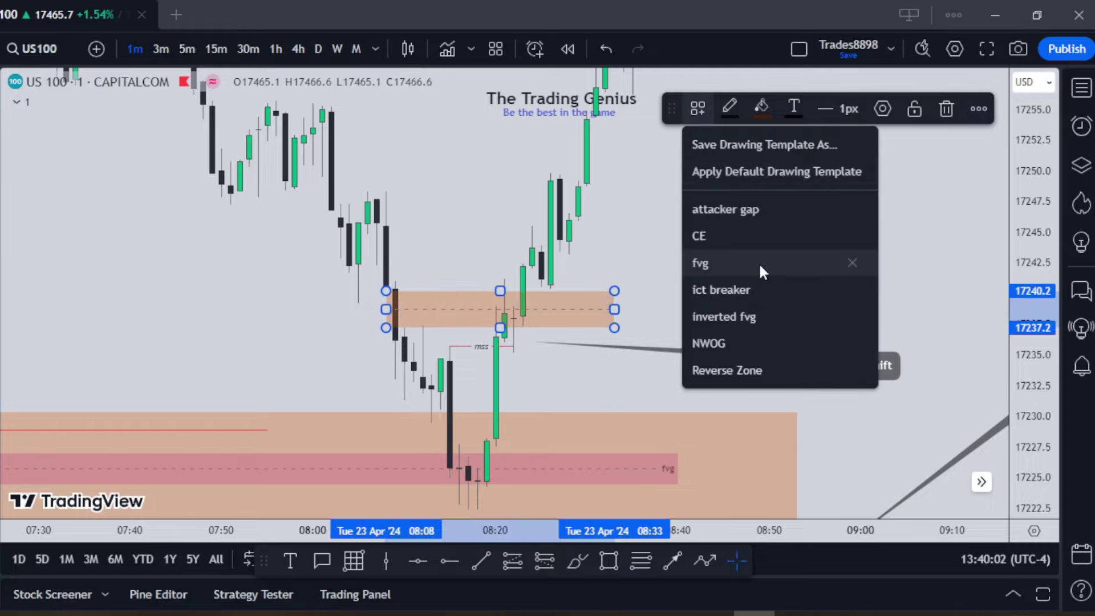
left_click(758, 311)
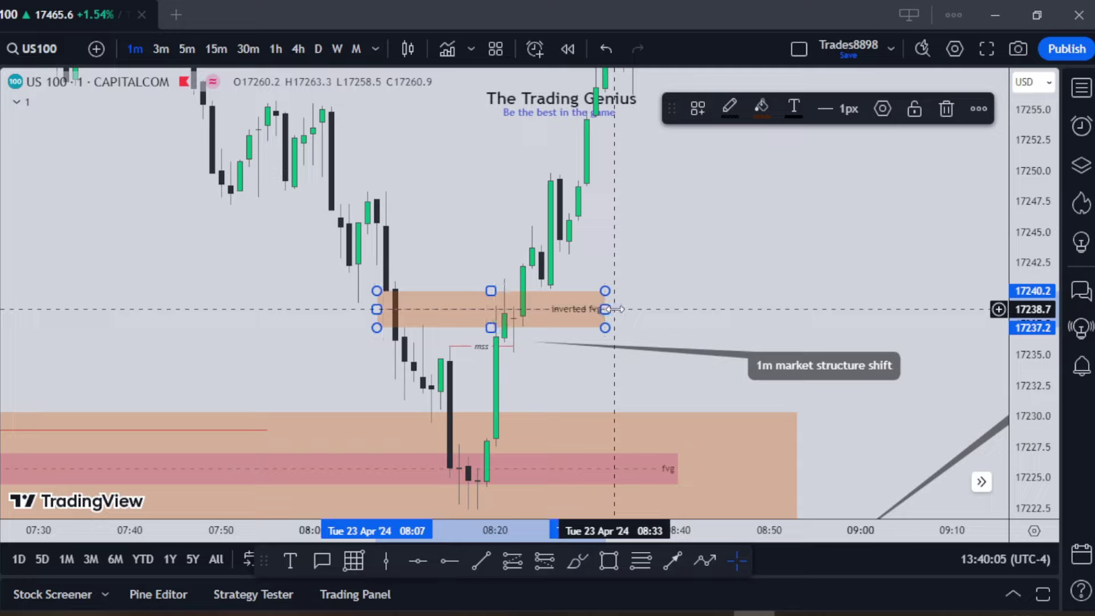
left_click(667, 308)
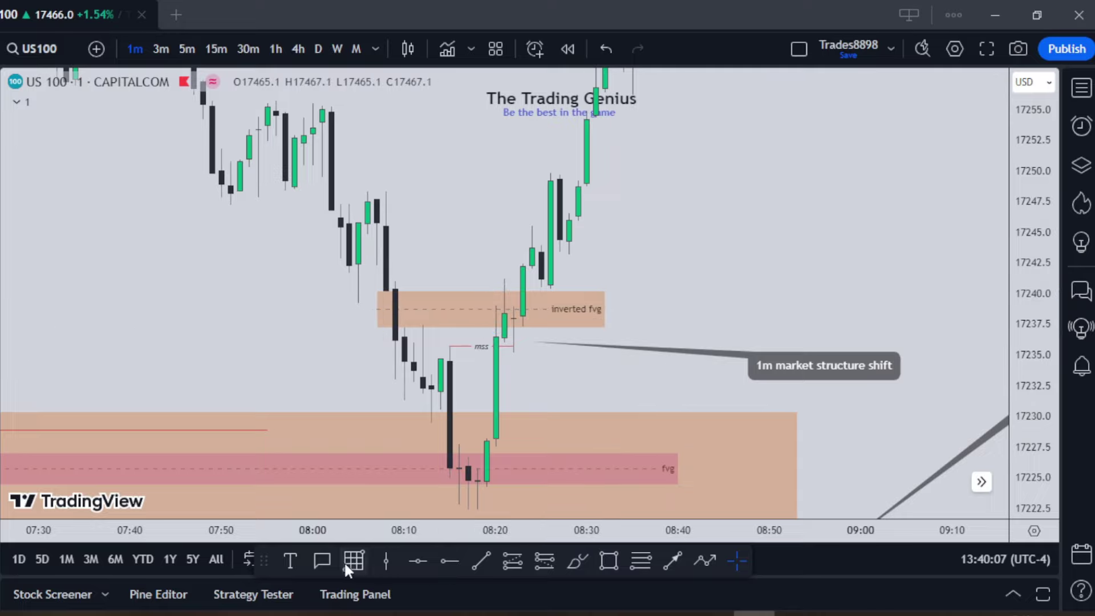
Step: Add an "inverted fvg" callout pointing at the end of the inverted fvg box, and lower its label to about the box's level
left_click(322, 560)
left_click(614, 308)
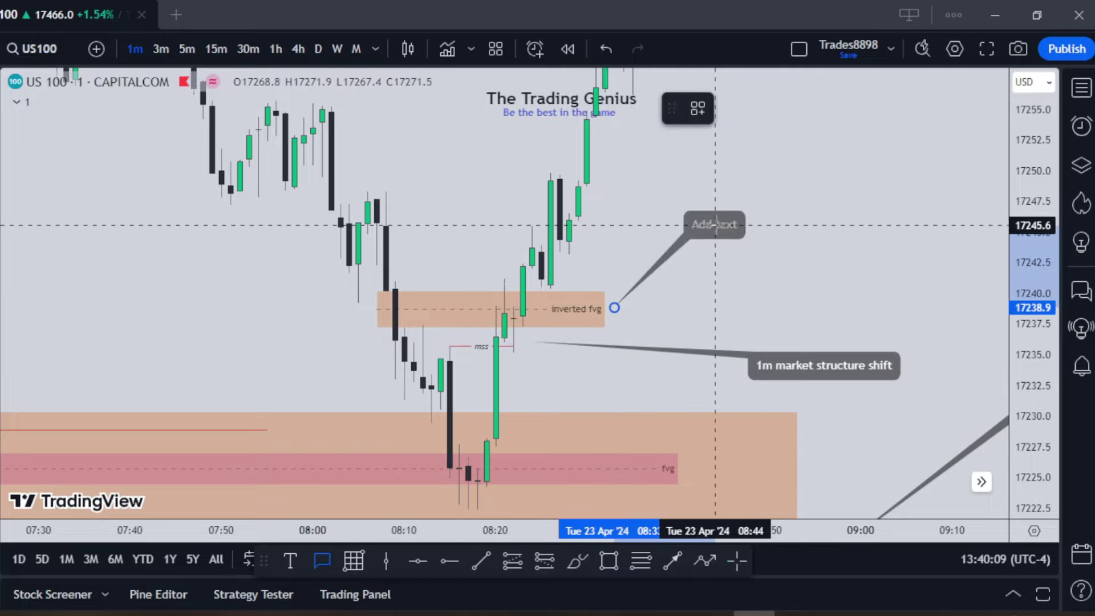
left_click(715, 224)
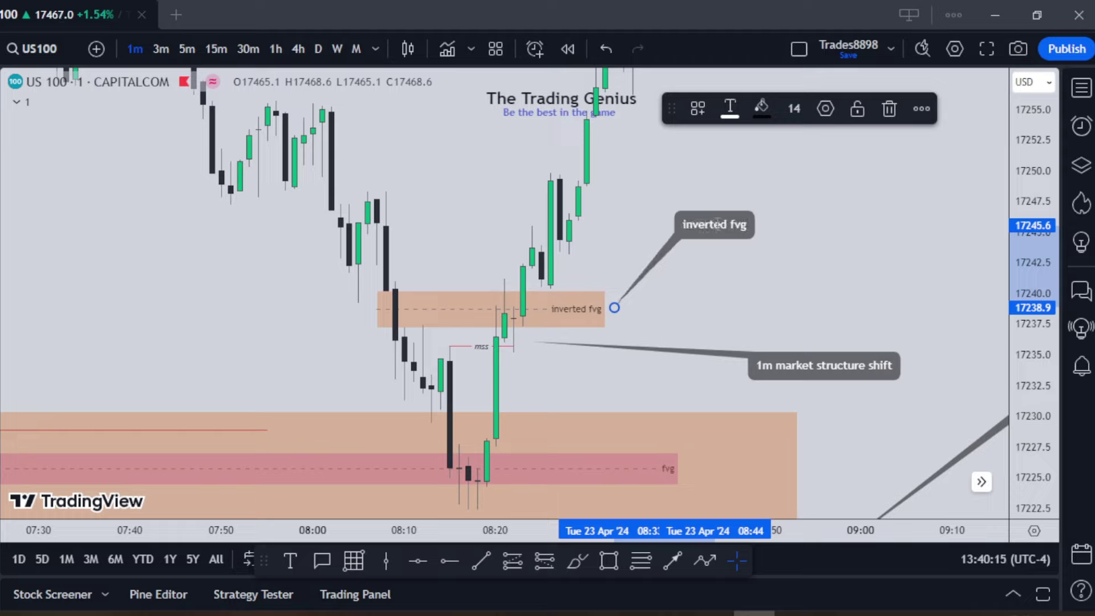
left_click(742, 255)
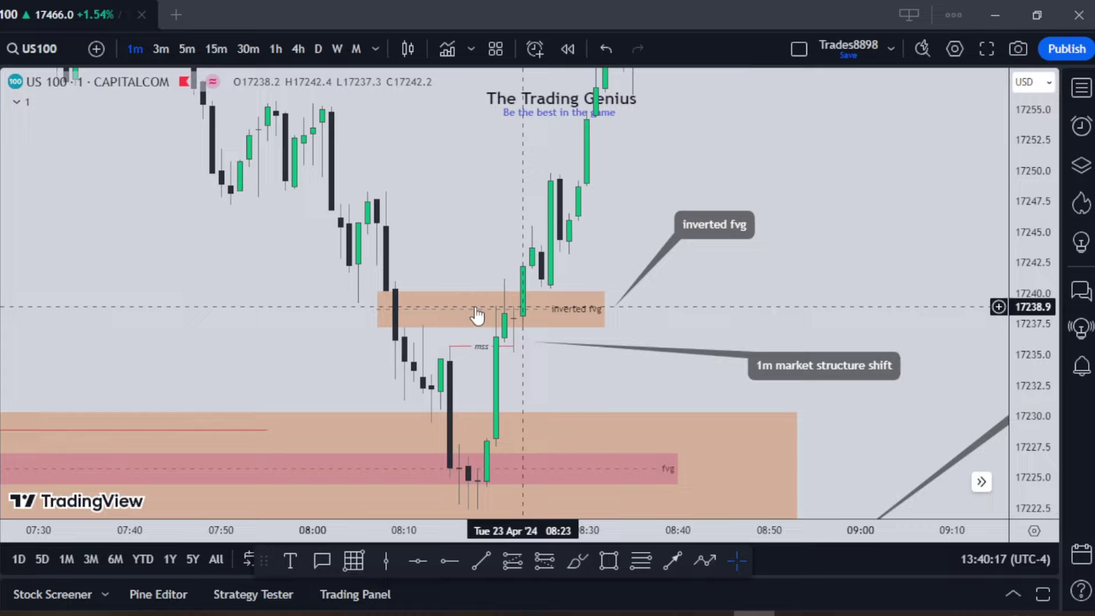
left_click(393, 299)
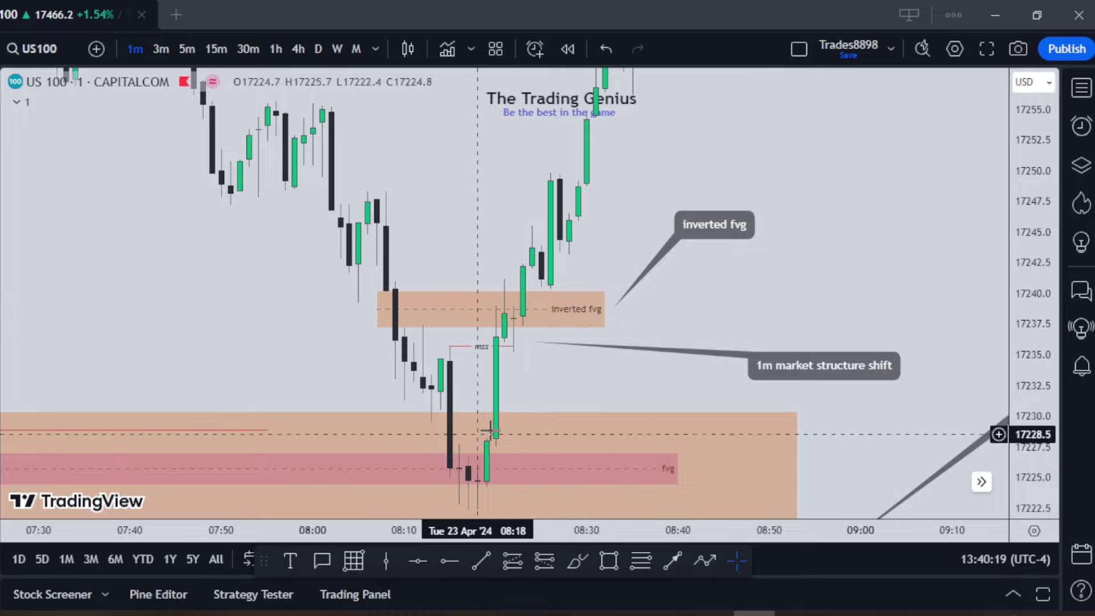
left_click(530, 281)
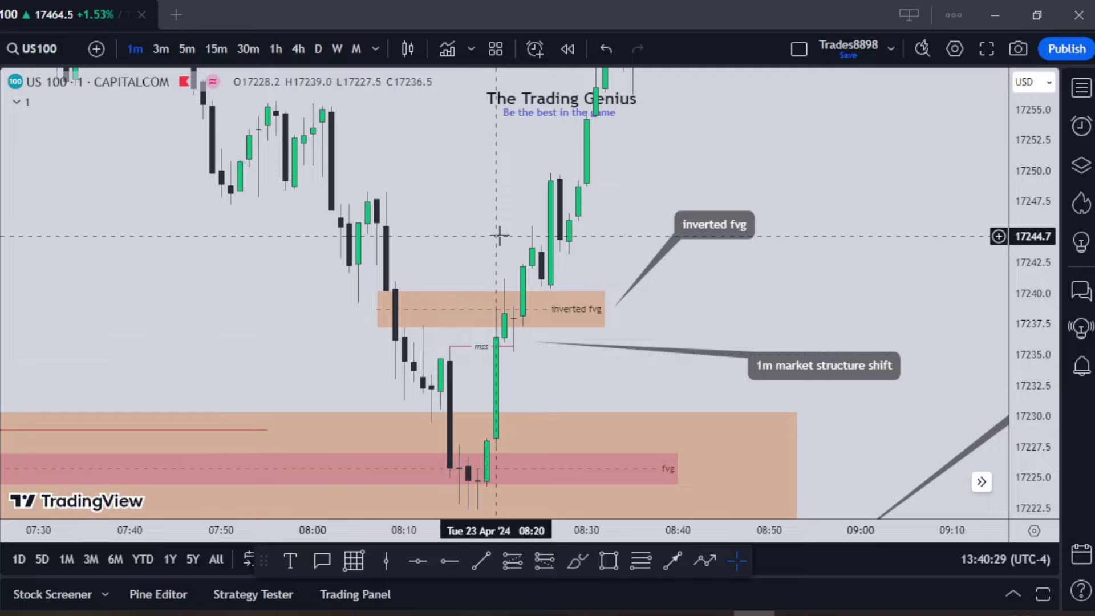
left_click_drag(727, 226, 776, 300)
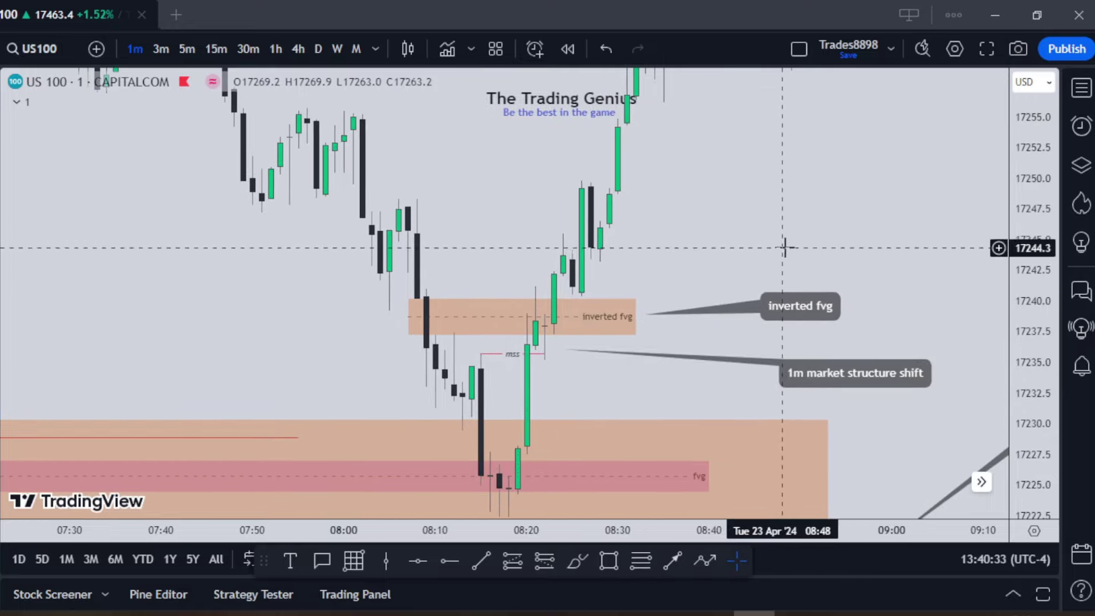
left_click(631, 310)
left_click(626, 361)
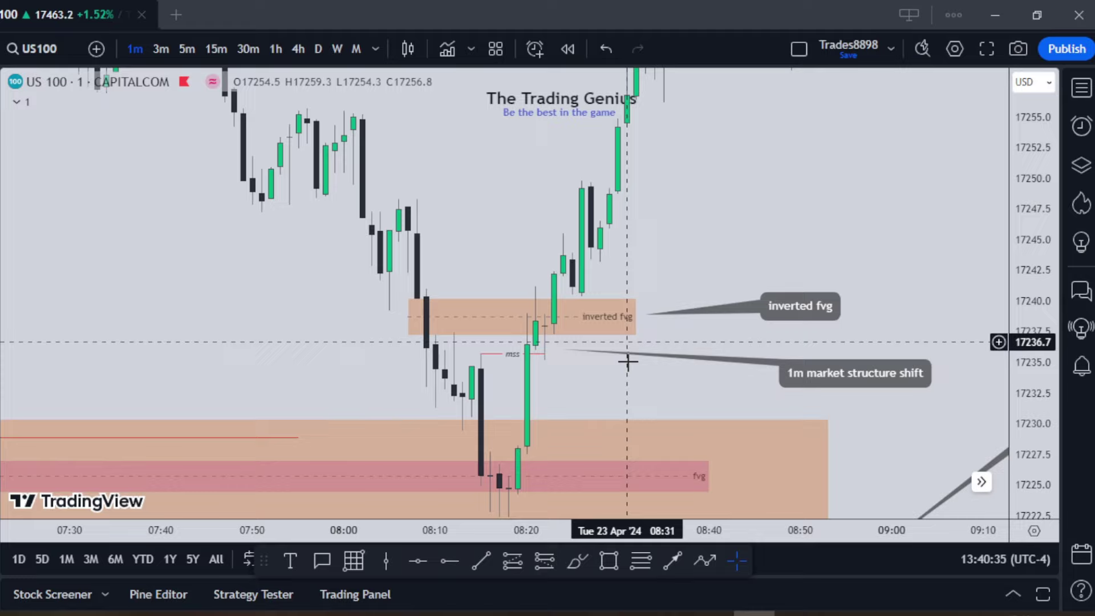
Step: Draw a rectangle with the fvg template between 17242.0 and 17238.9 from 08:22 to 08:38, and move both 1-minute callout labels below it
left_click(606, 566)
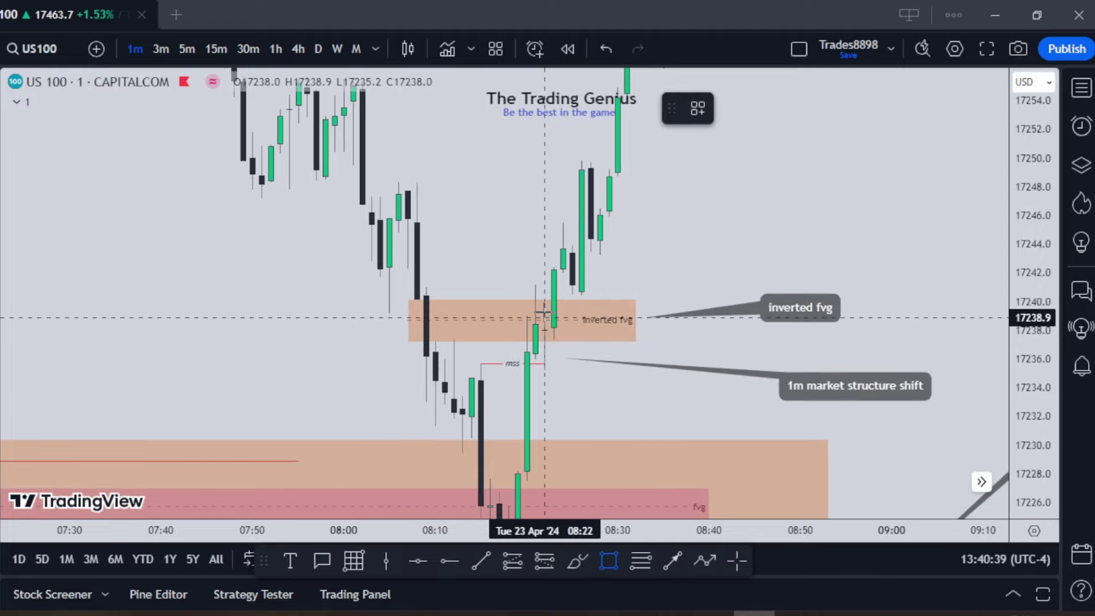
mouse_move(544, 318)
left_mouse_down()
mouse_move(563, 273)
mouse_move(692, 293)
left_mouse_up()
left_click(697, 108)
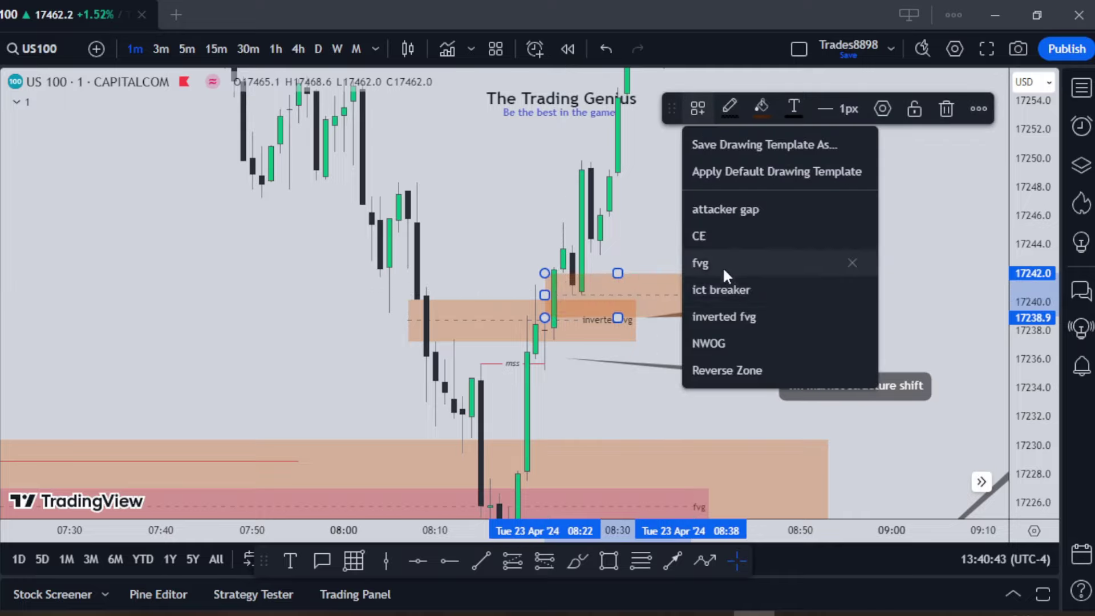
left_click(723, 267)
left_click_drag(783, 310, 786, 372)
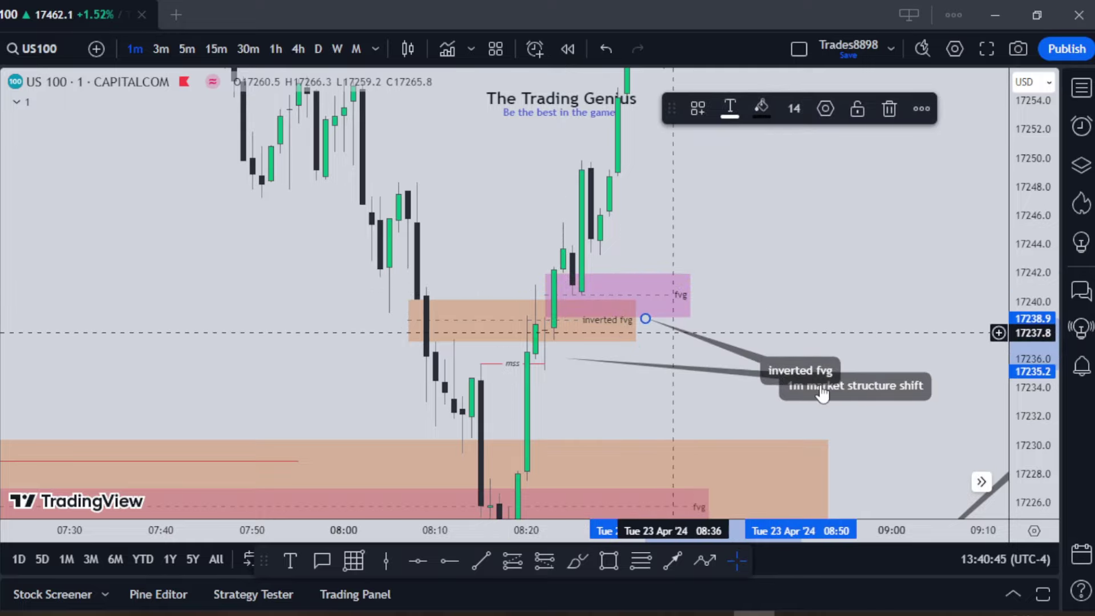
left_click_drag(880, 393, 853, 438)
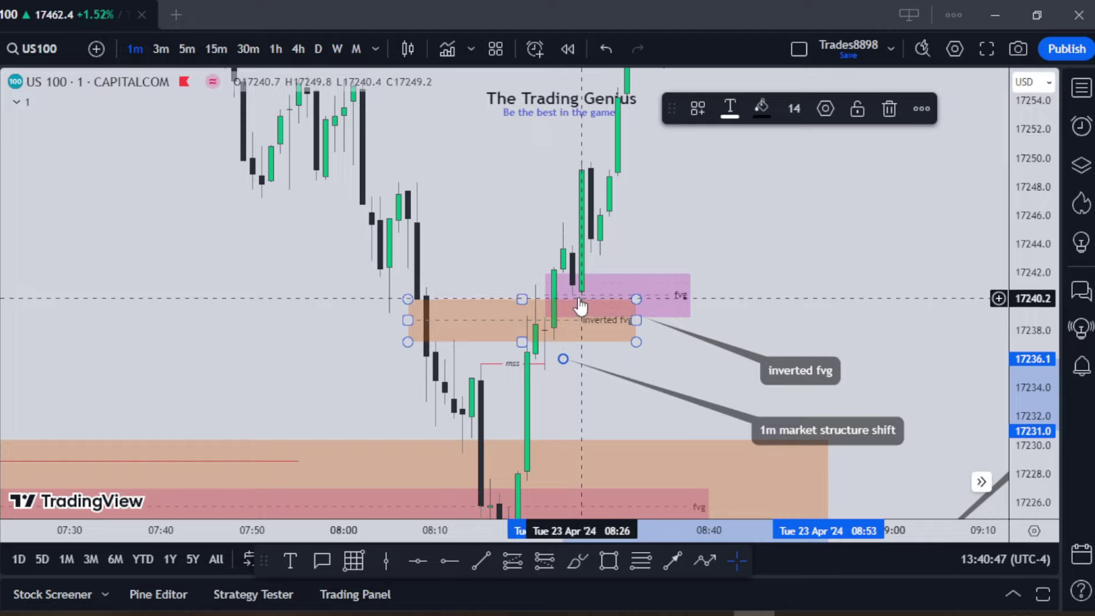
Step: Examine the 08:25 and 08:26 candles' lows against the upper fvg and its midline
left_click_drag(891, 245, 948, 237)
scroll(969, 284, "up", 3)
scroll(1027, 307, "up", 8)
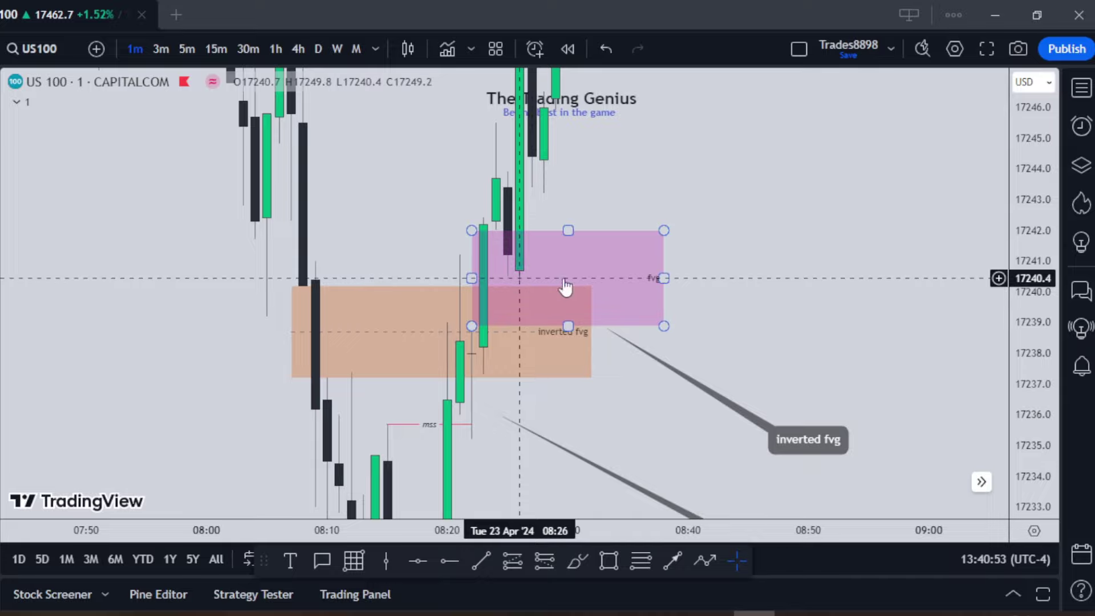
scroll(565, 288, "up", 5)
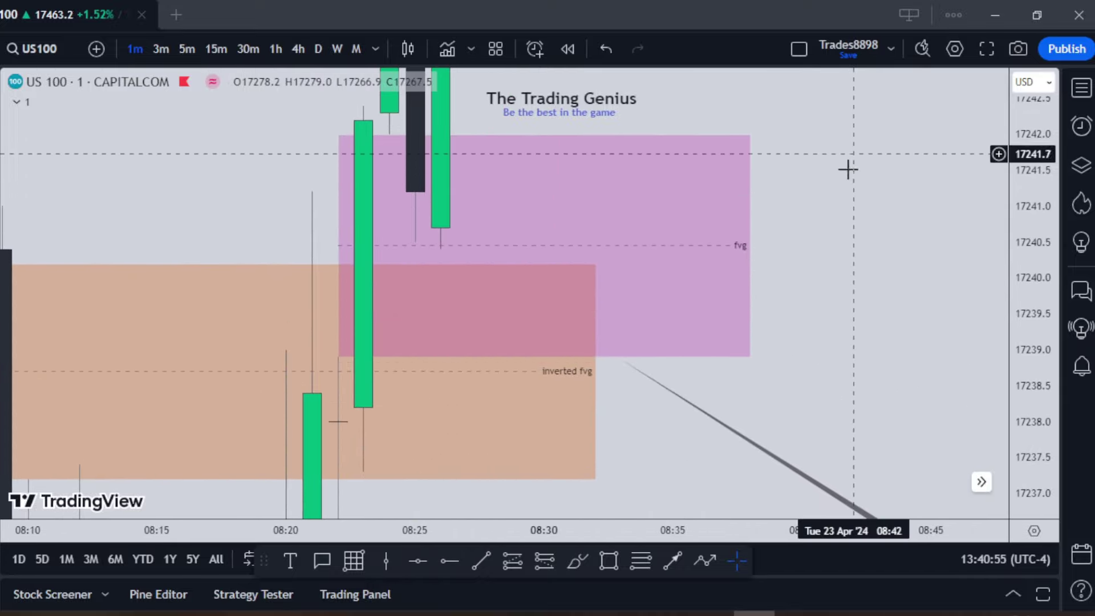
left_click_drag(848, 170, 881, 217)
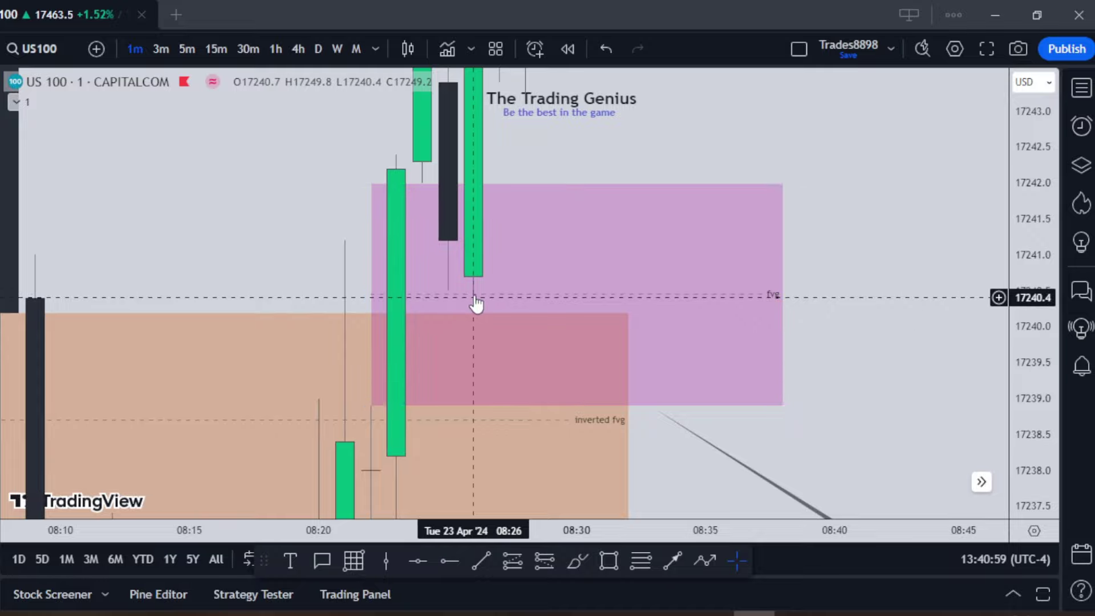
scroll(979, 247, "down", 1)
scroll(978, 247, "down", 3)
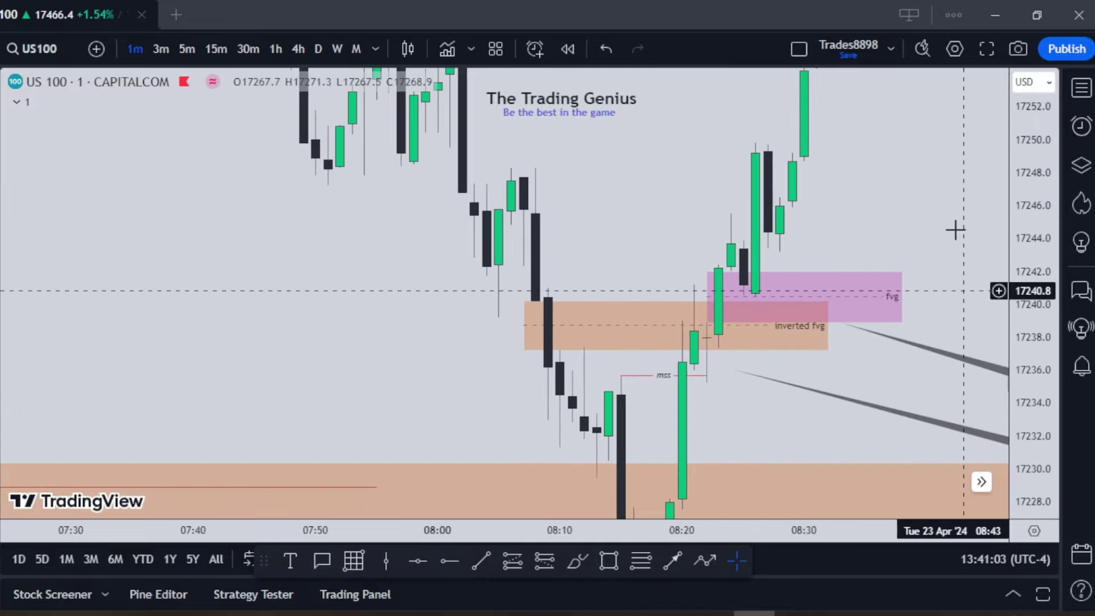
Step: Place a long position at 17242.1 from 08:25 to 08:37 and lower its stop to 17227.9
left_click_drag(952, 227, 643, 286)
left_click(512, 561)
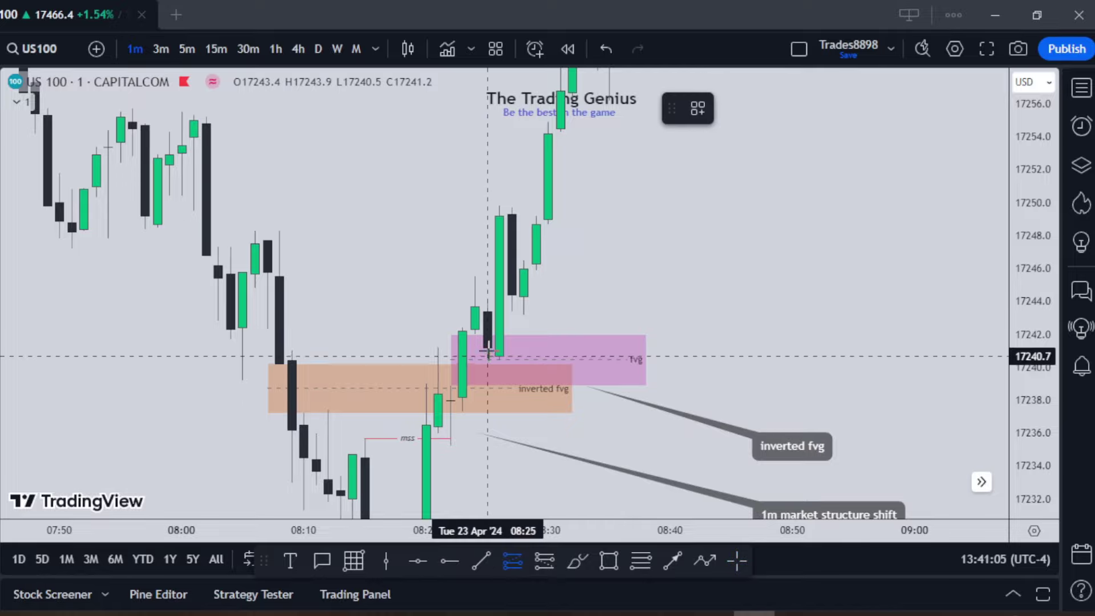
left_click(487, 333)
left_click_drag(414, 280, 411, 182)
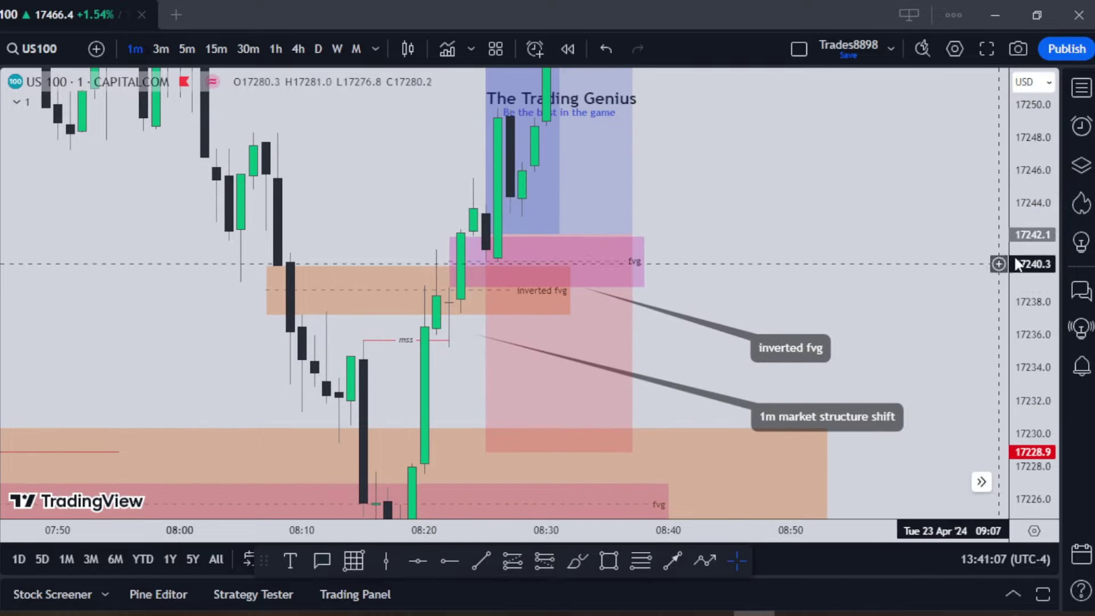
left_click_drag(1027, 202, 1024, 328)
left_click_drag(454, 353, 447, 335)
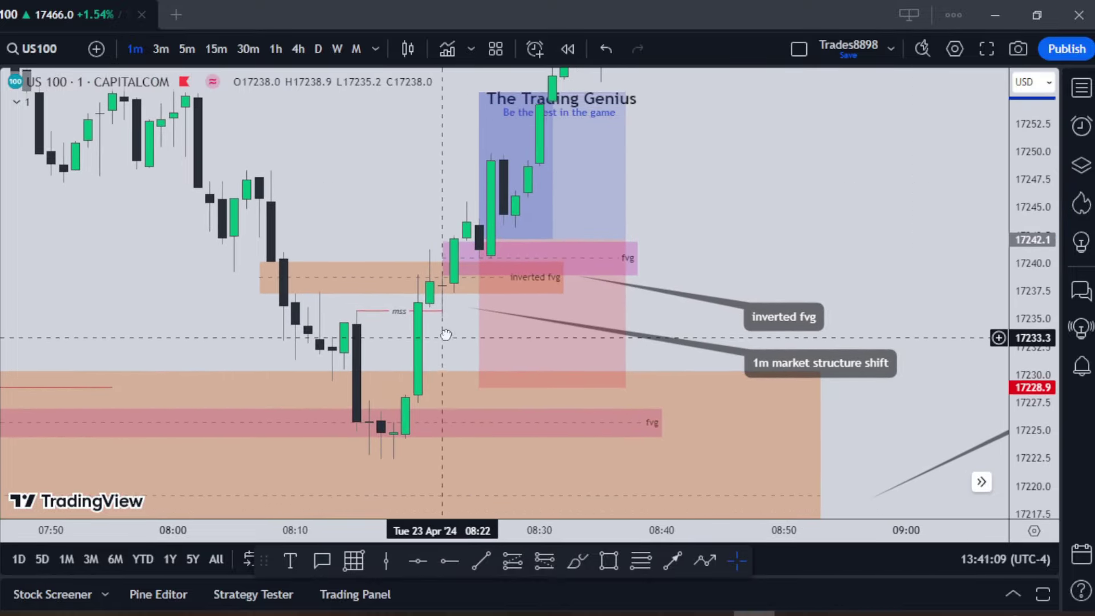
left_click(479, 383)
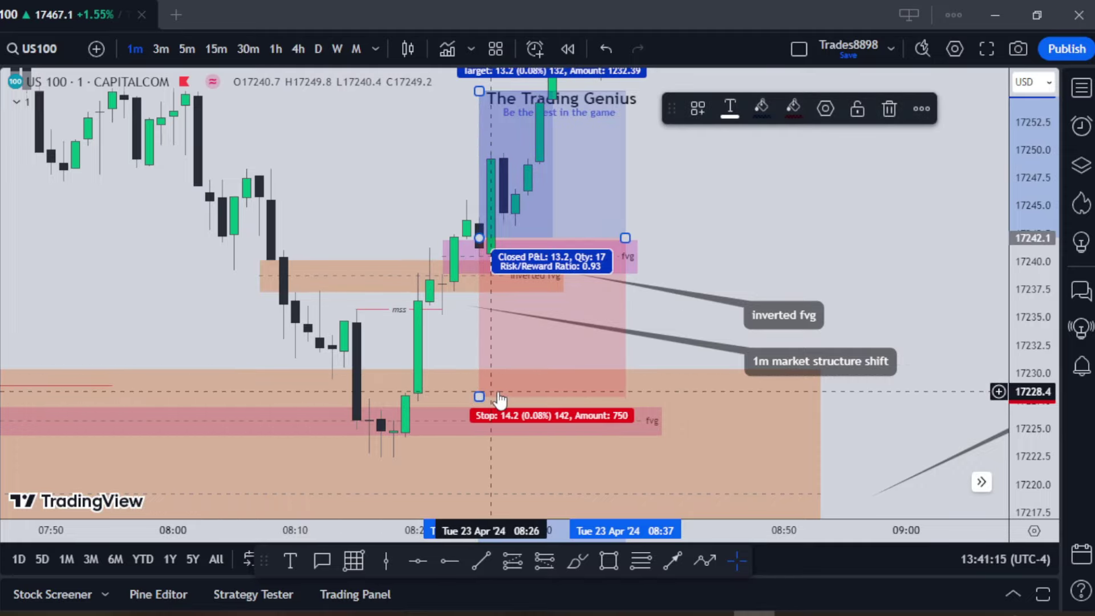
scroll(798, 268, "down", 2)
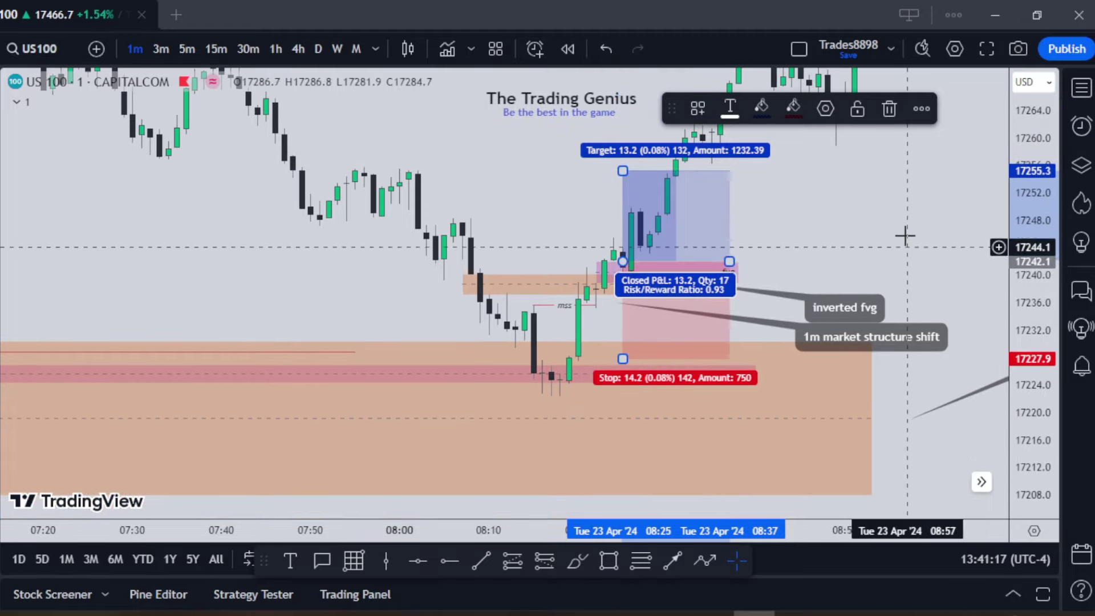
left_click_drag(819, 263, 710, 332)
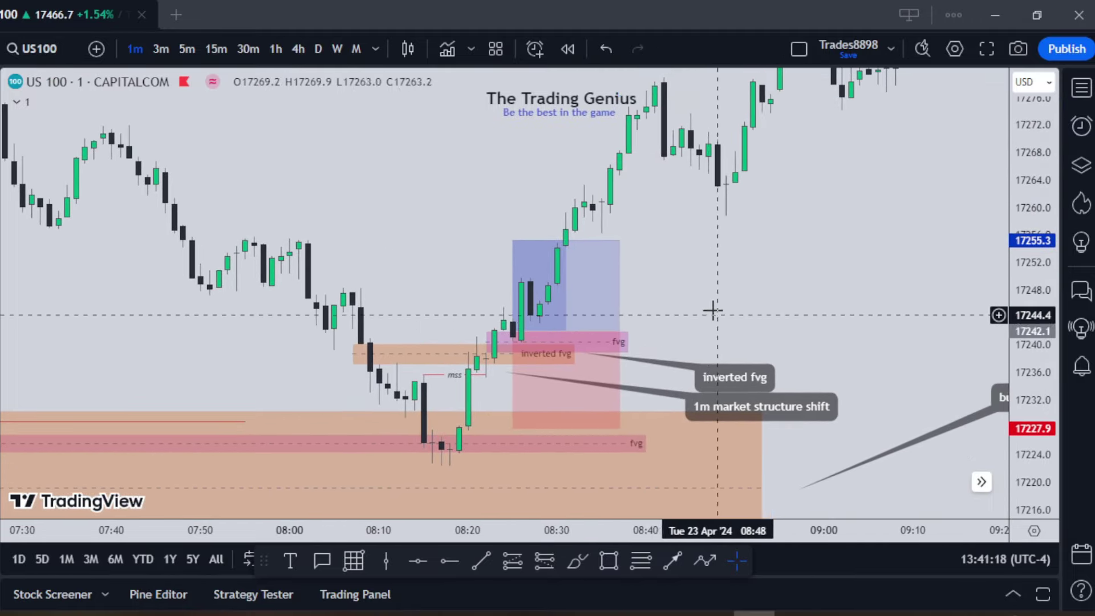
left_click(522, 391)
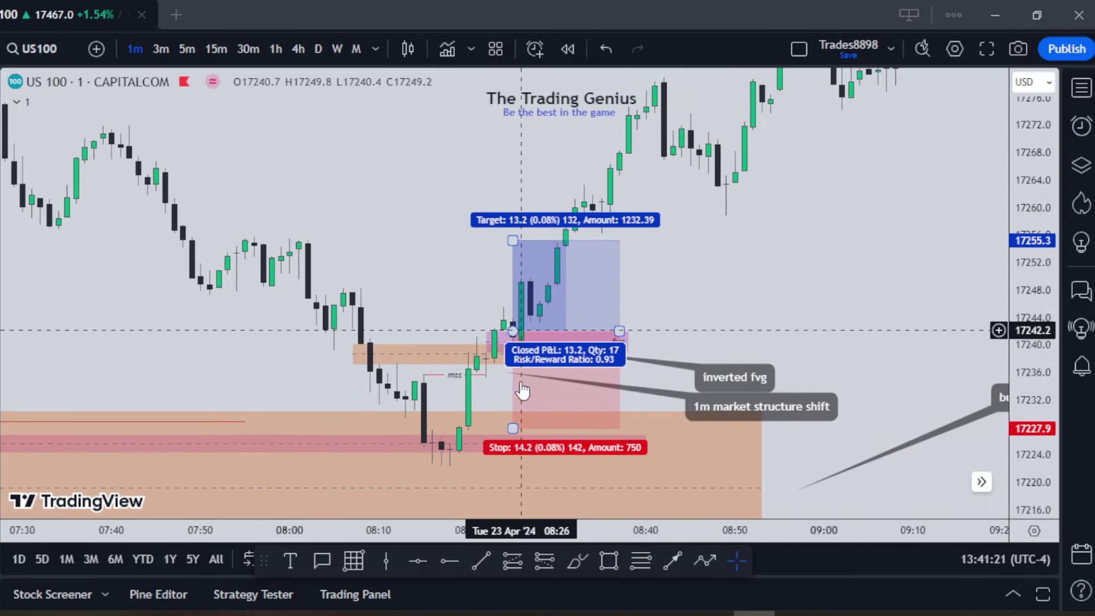
left_click(466, 401)
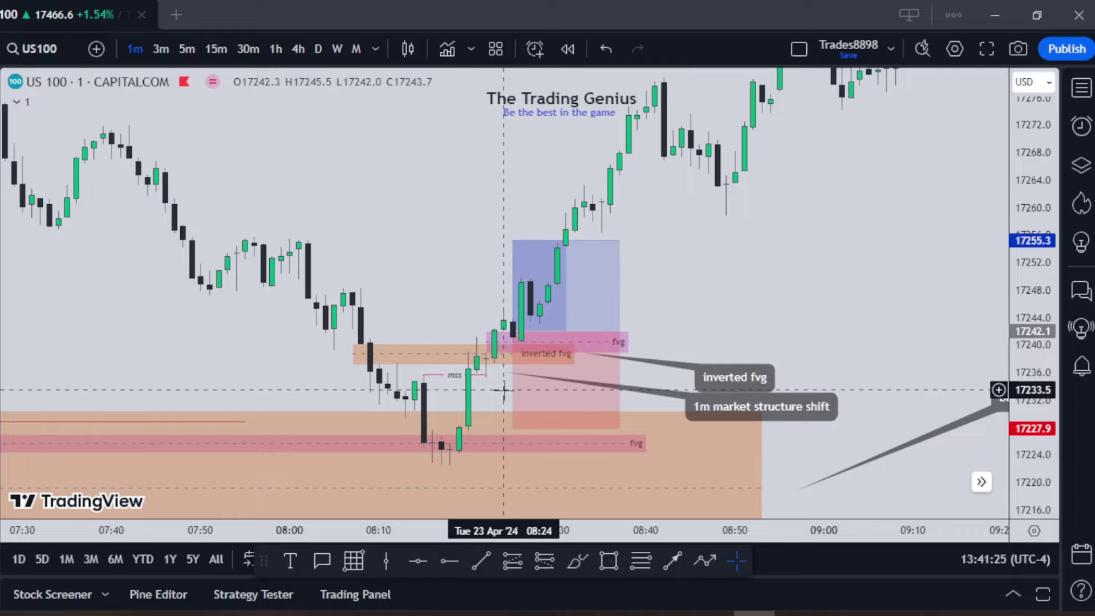
Step: Raise the long position's target to the earlier swing high at 17291.4
left_click_drag(692, 319, 694, 334)
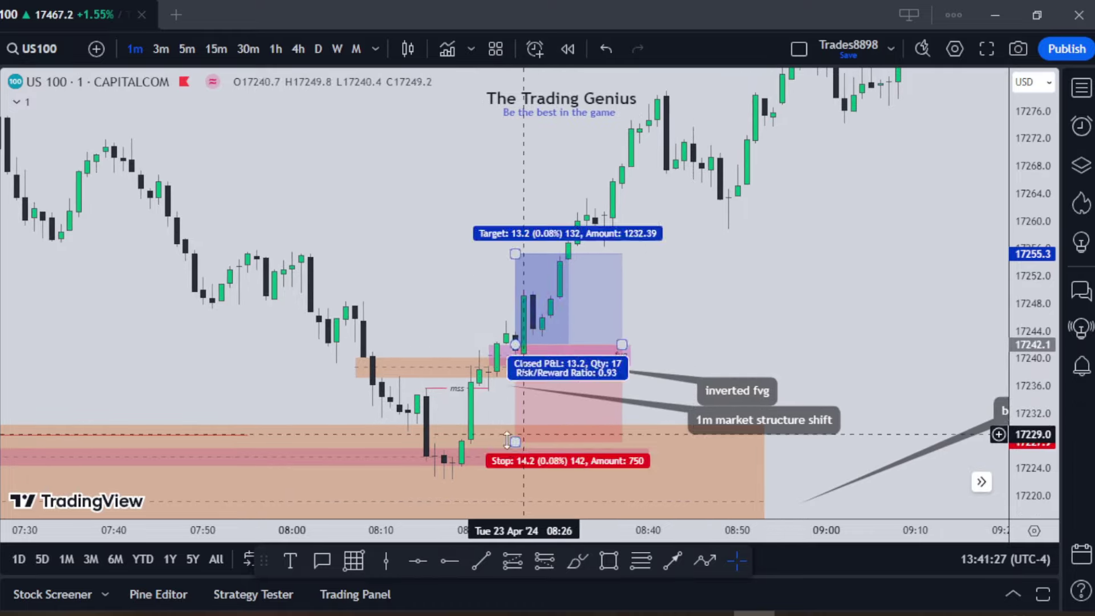
left_click(474, 453)
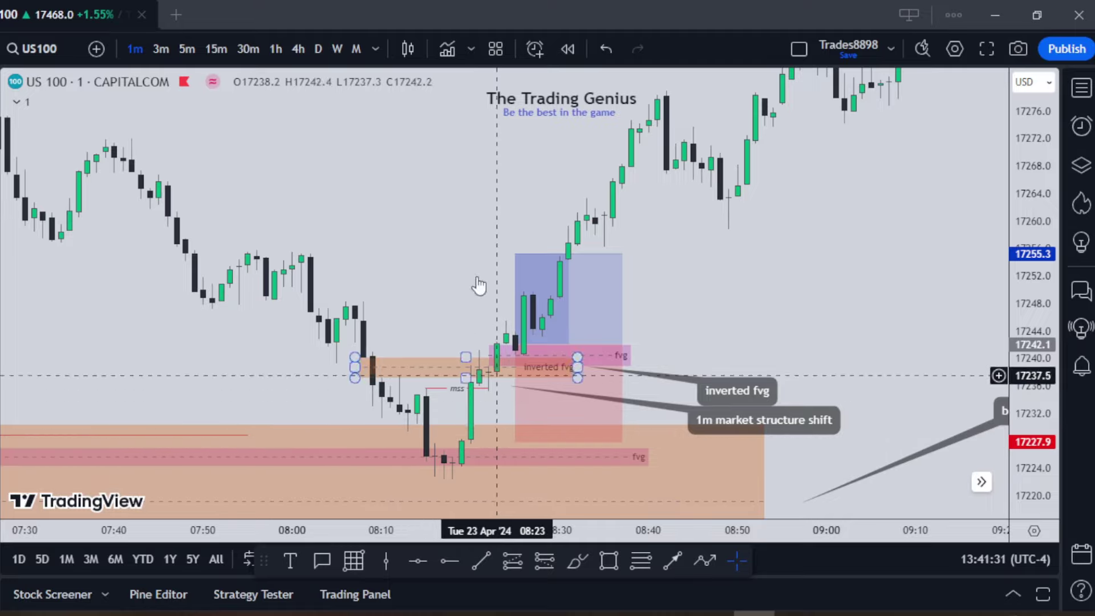
left_click_drag(480, 251, 499, 305)
left_click_drag(640, 398, 701, 393)
scroll(806, 374, "down", 2)
left_click_drag(1020, 287, 1023, 399)
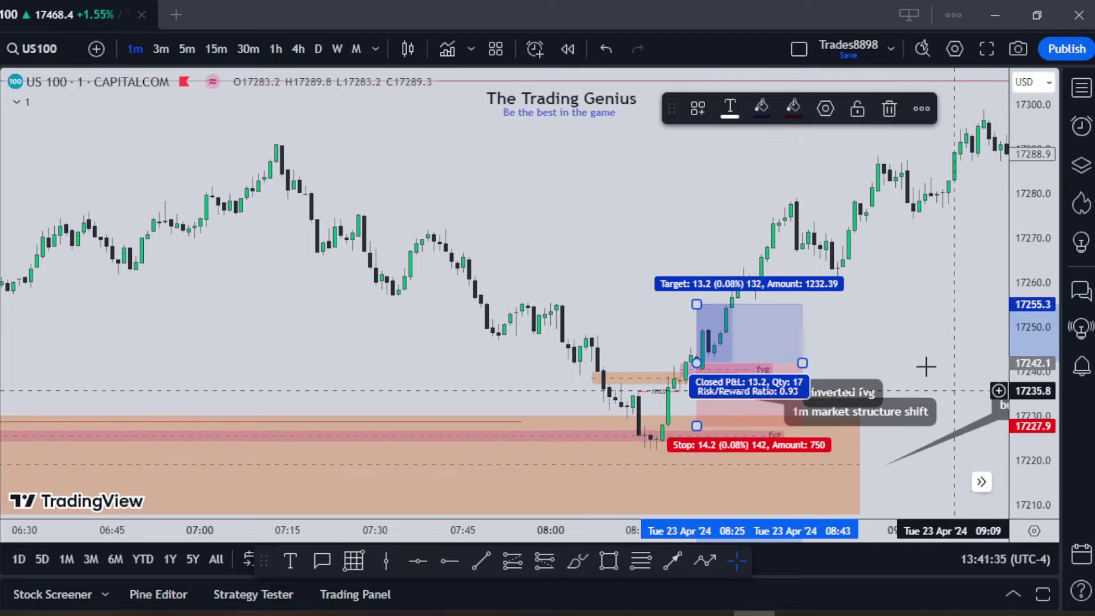
scroll(924, 362, "down", 4)
left_click_drag(904, 330, 728, 401)
scroll(788, 385, "down", 3)
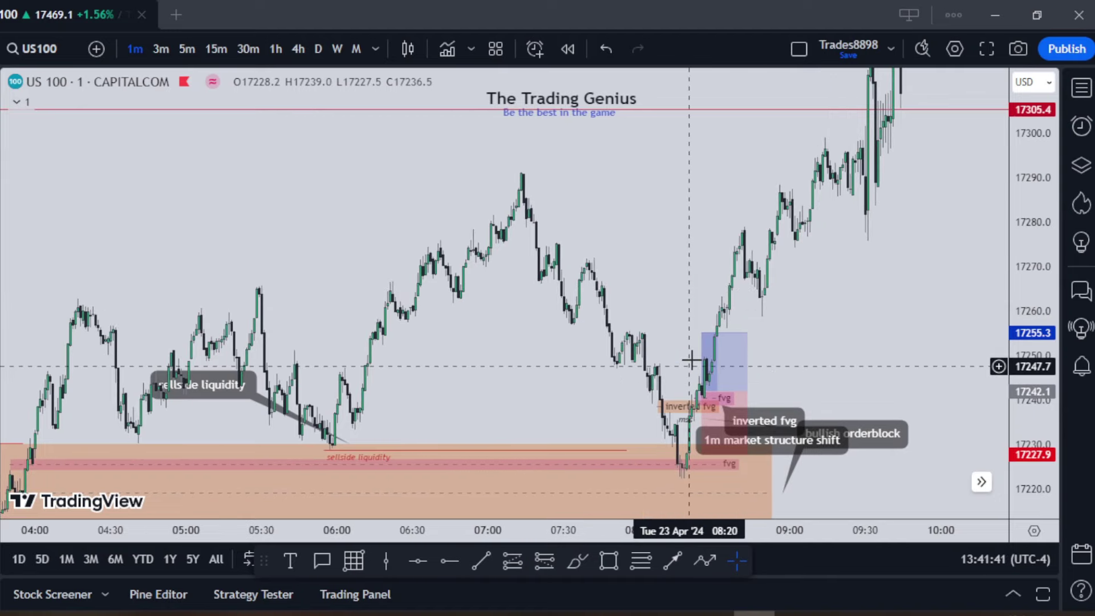
left_click(704, 334)
mouse_move(705, 333)
left_mouse_down()
mouse_move(719, 308)
mouse_move(721, 171)
left_mouse_up()
left_click(647, 228)
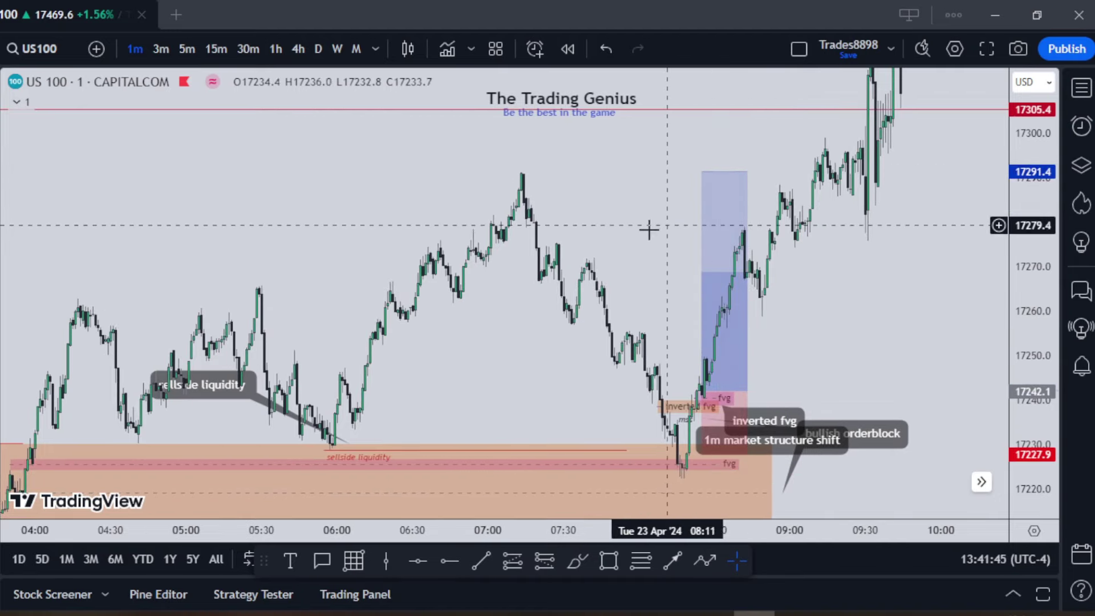
Step: Extend the long position's end to 09:15 so it covers the later price rise
left_click(748, 390)
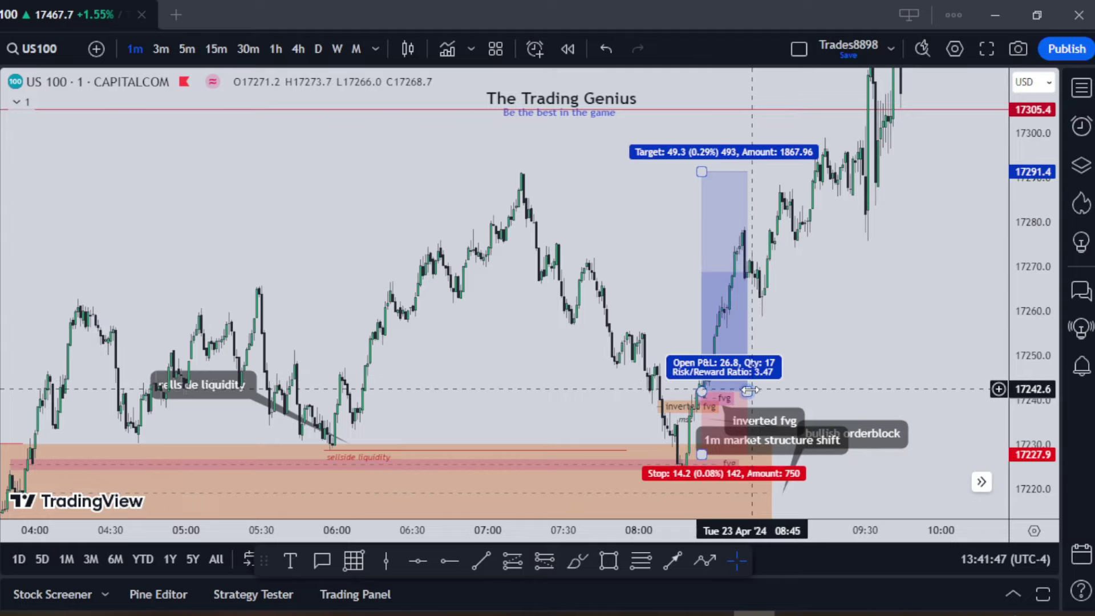
left_click_drag(748, 392, 827, 392)
left_click(646, 213)
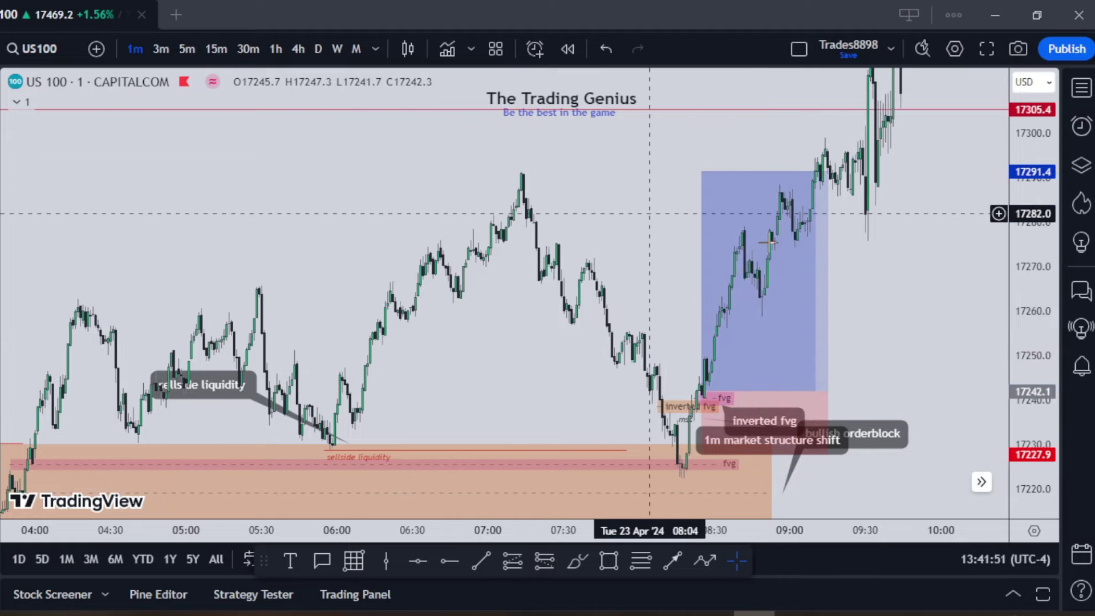
Step: Switch to the 5-minute chart and raise the long position's target to the buyside liquidity line at 17305.2
scroll(844, 242, "down", 2)
left_click_drag(1028, 239, 1025, 322)
scroll(930, 283, "up", 2)
scroll(927, 280, "down", 5)
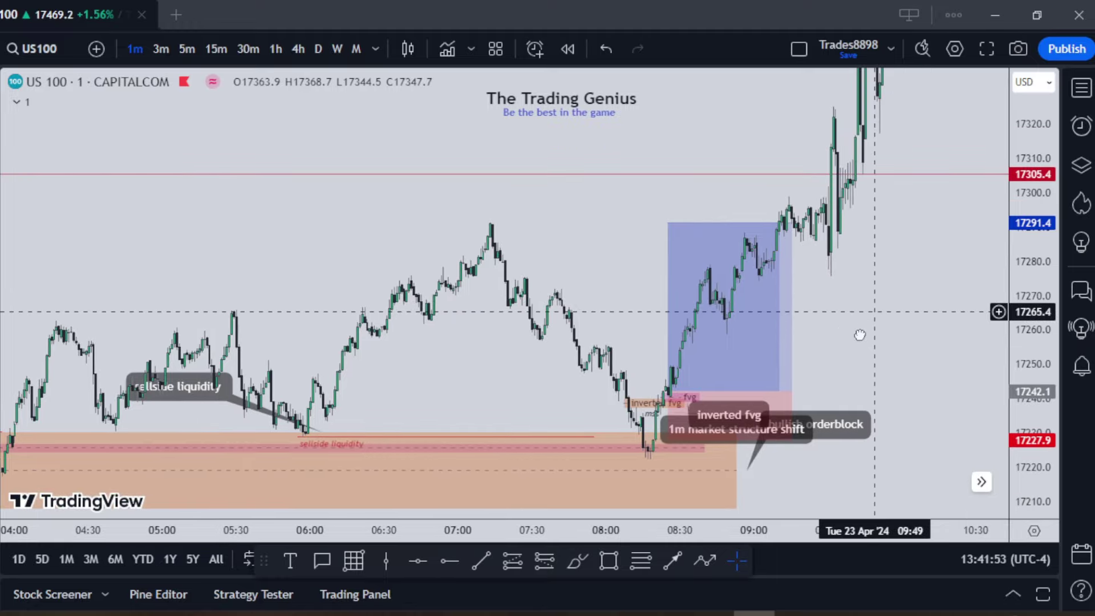
left_click(187, 48)
scroll(707, 215, "up", 4)
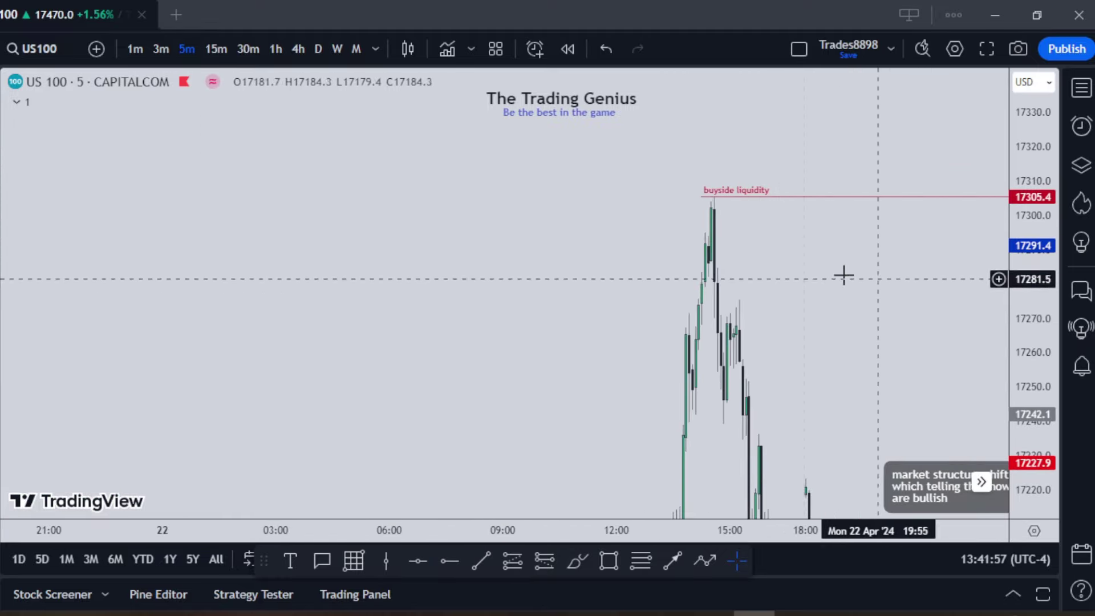
left_click_drag(844, 274, 311, 277)
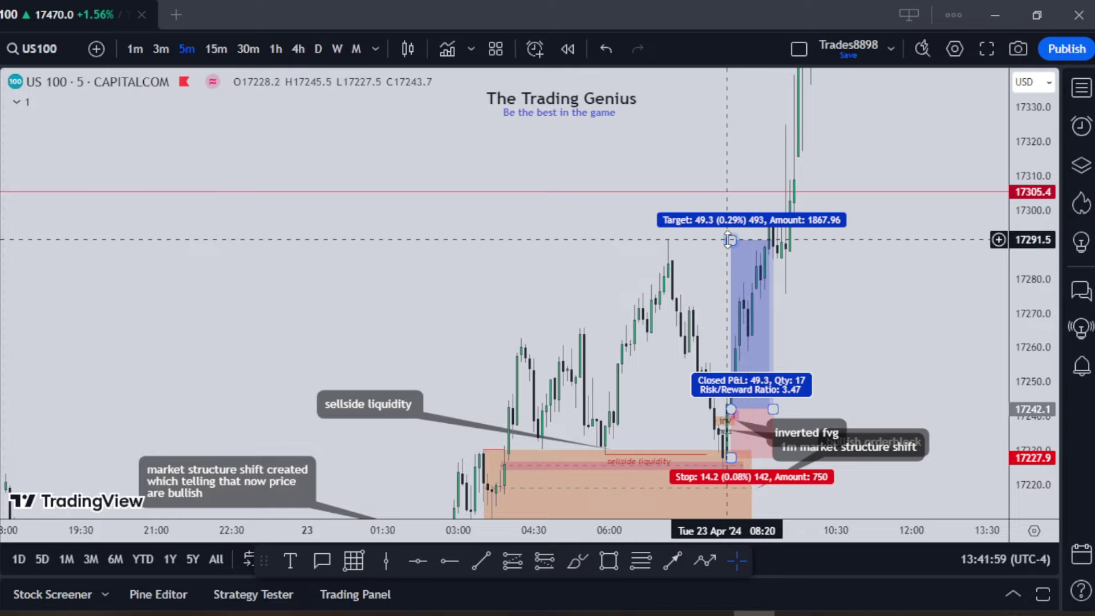
left_click_drag(731, 240, 730, 192)
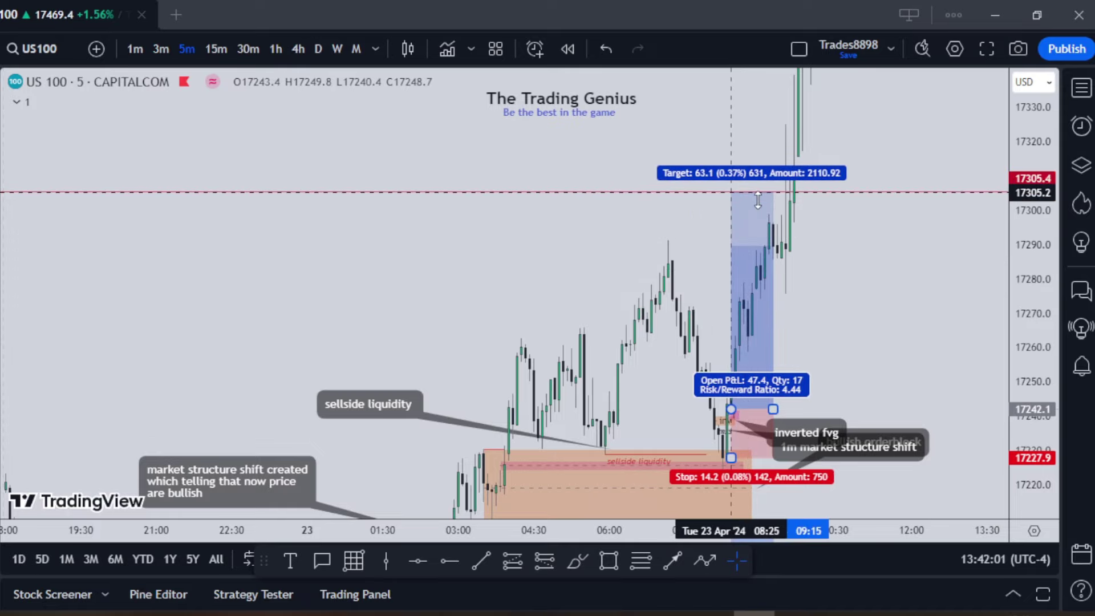
Step: Spread the inverted fvg, 1m market structure shift and bullish orderblock callout labels apart vertically so they no longer overlap
scroll(969, 277, "down", 4)
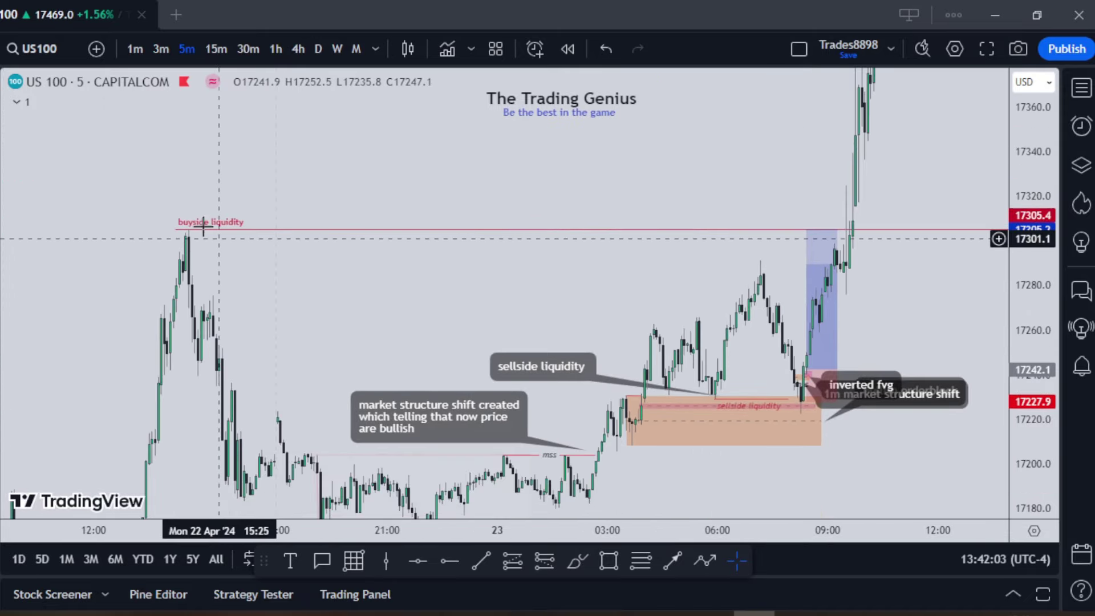
left_click_drag(470, 159, 449, 138)
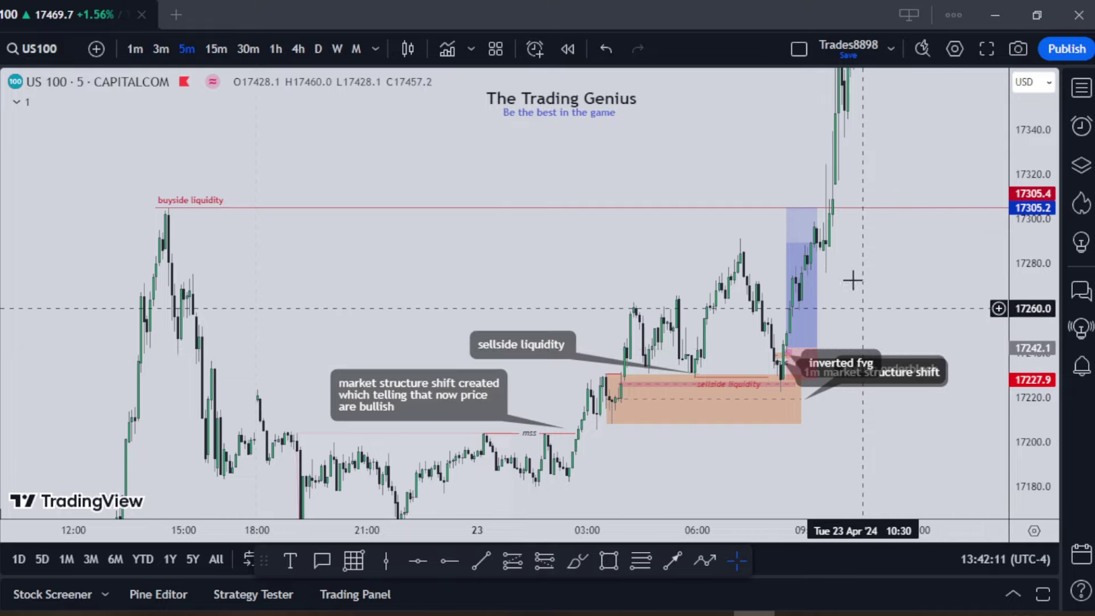
left_click_drag(860, 329, 878, 288)
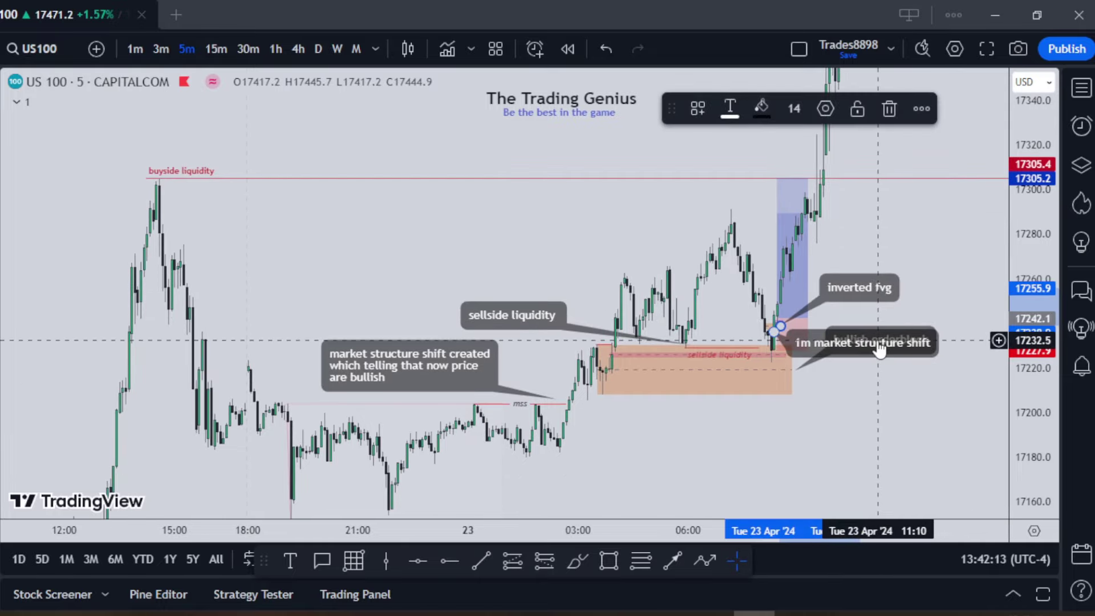
left_click_drag(875, 347, 899, 387)
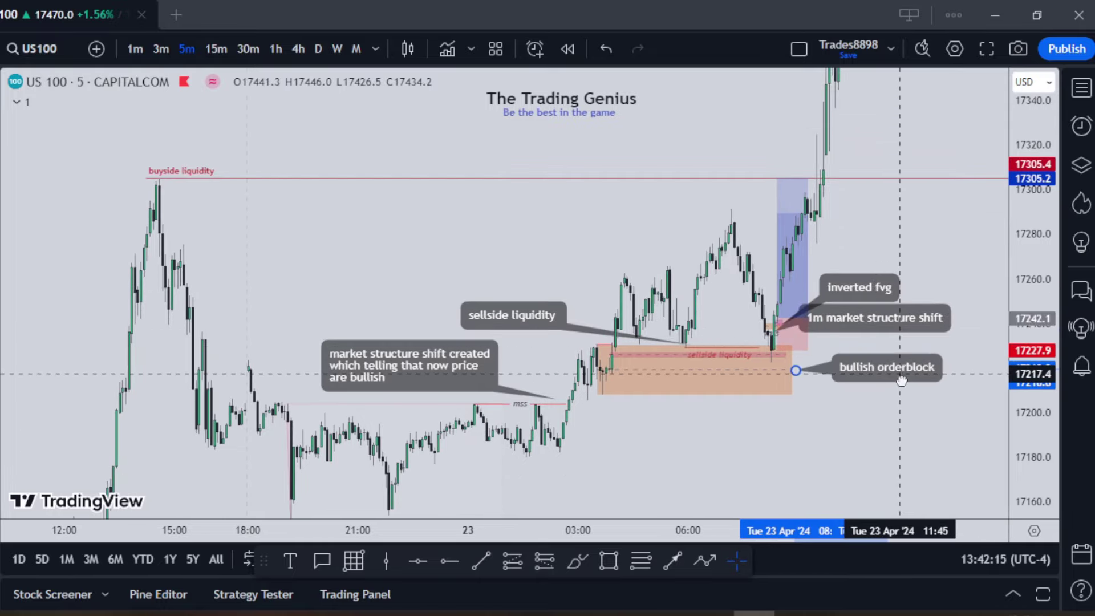
Step: Review the annotated 5-minute setup from the market structure shift and bullish orderblock to the long position's buyside liquidity target
left_click_drag(930, 237, 916, 218)
scroll(986, 249, "down", 2)
left_click_drag(1029, 254, 1028, 347)
left_click_drag(925, 368, 892, 369)
left_click(817, 308)
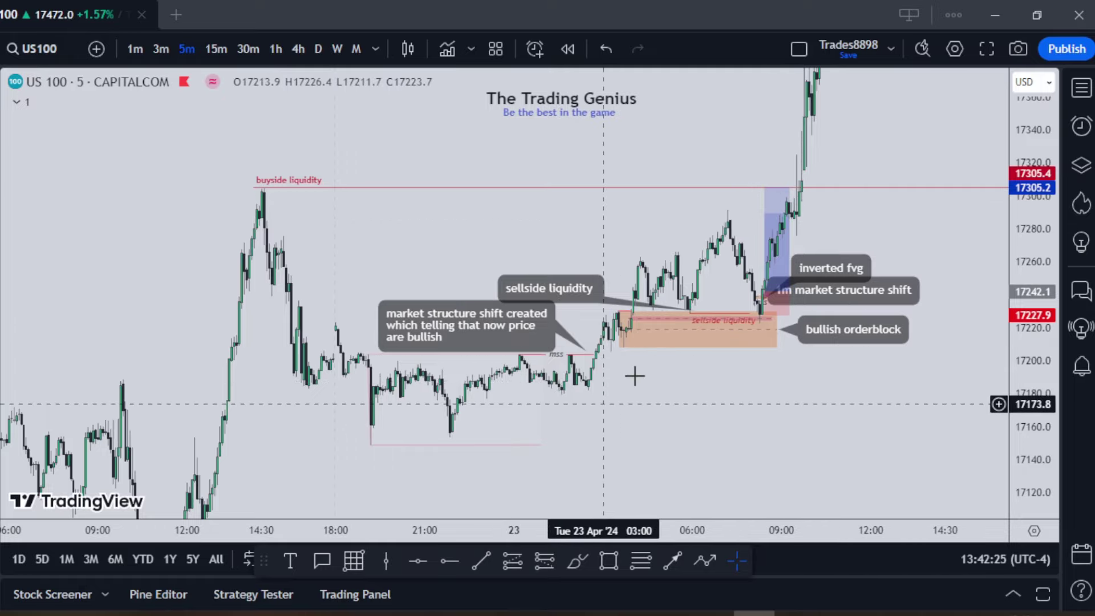
left_click(776, 237)
left_click_drag(860, 224, 756, 271)
scroll(917, 205, "down", 1)
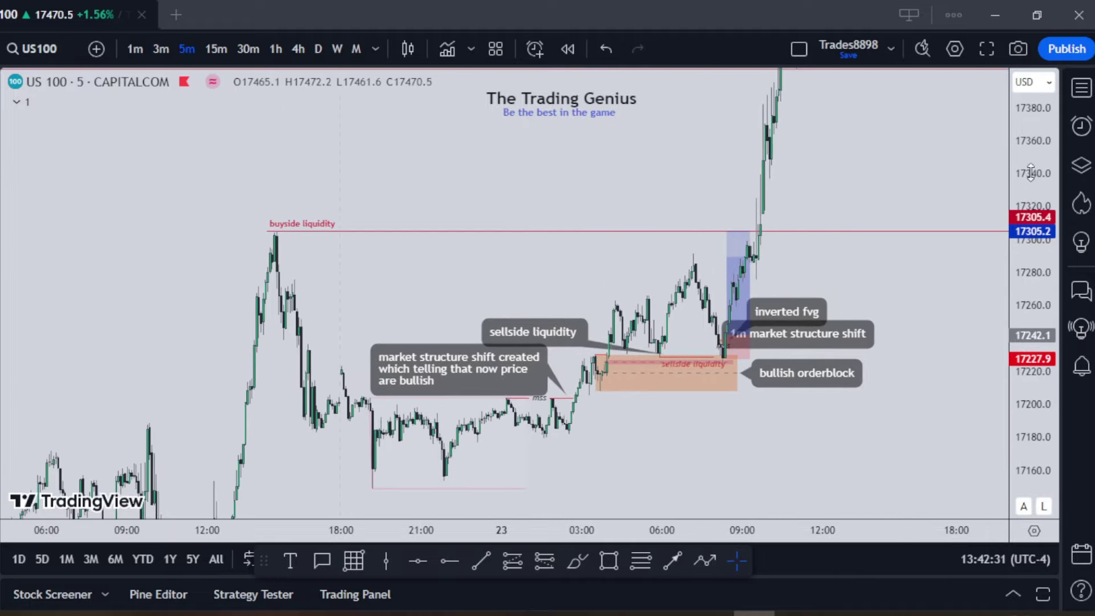
left_click_drag(1032, 172, 1031, 244)
left_click_drag(874, 195, 907, 172)
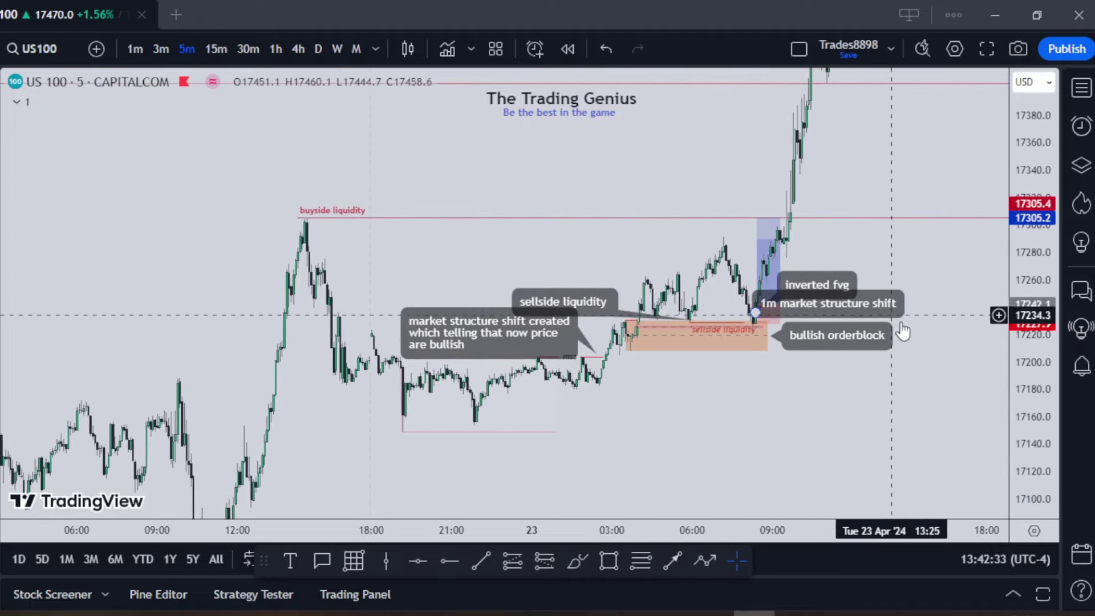
scroll(901, 332, "up", 2)
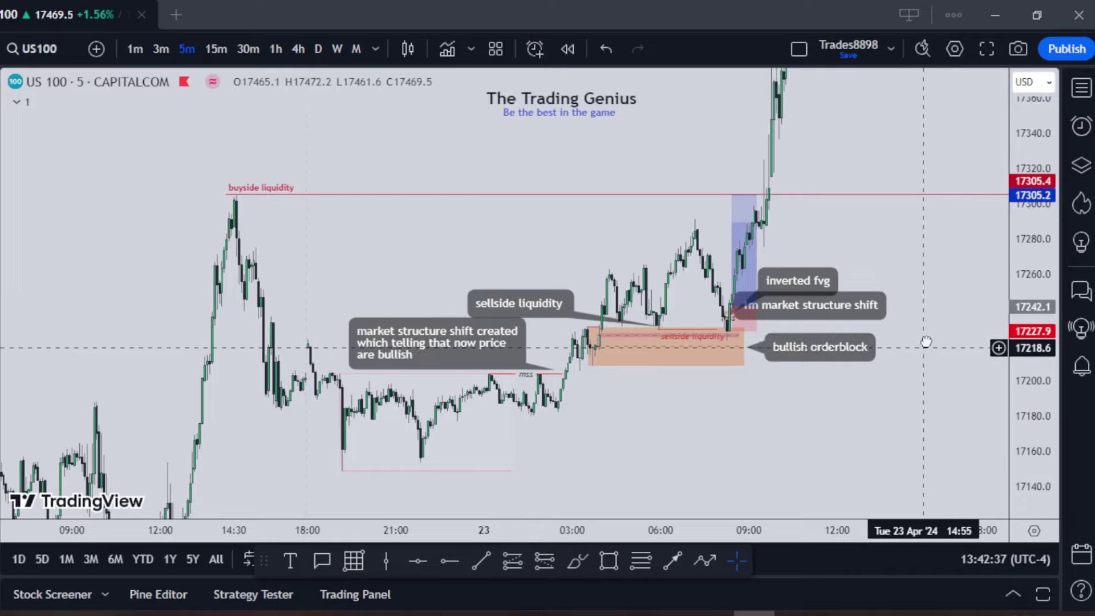
left_click_drag(923, 347, 924, 331)
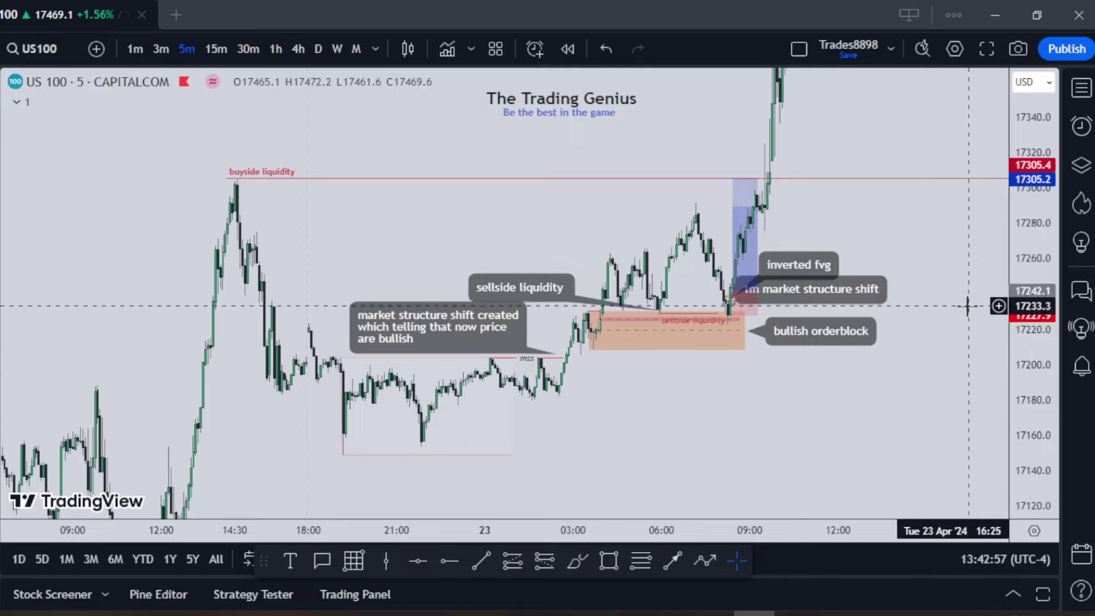
left_click_drag(1024, 332, 1025, 305)
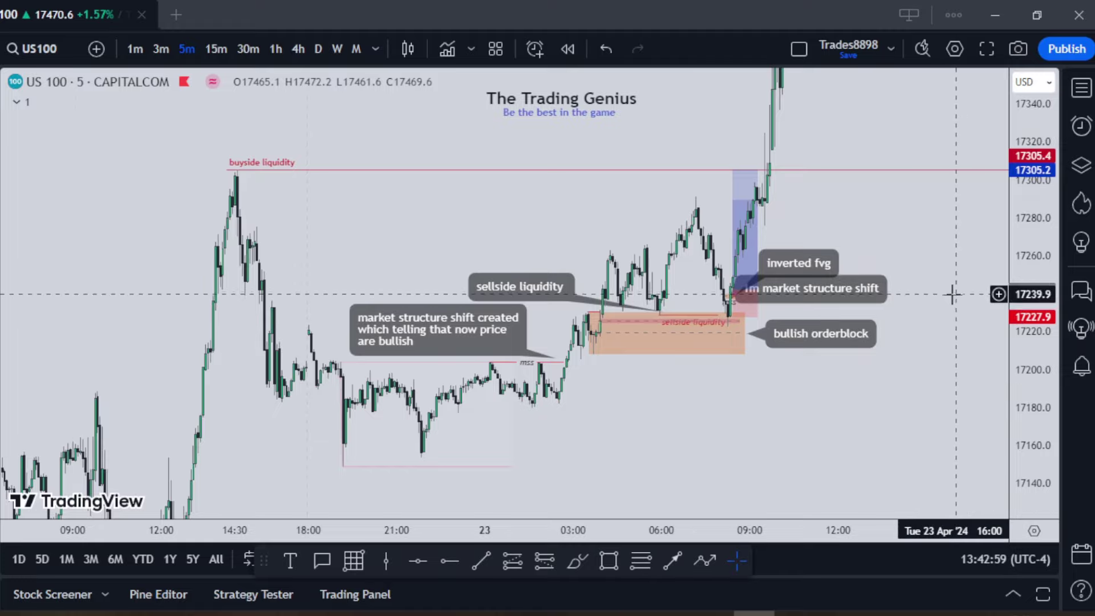
scroll(953, 296, "up", 3)
left_click_drag(892, 367, 939, 371)
scroll(941, 369, "down", 2)
left_click_drag(1025, 306, 1024, 356)
left_click_drag(974, 333, 940, 354)
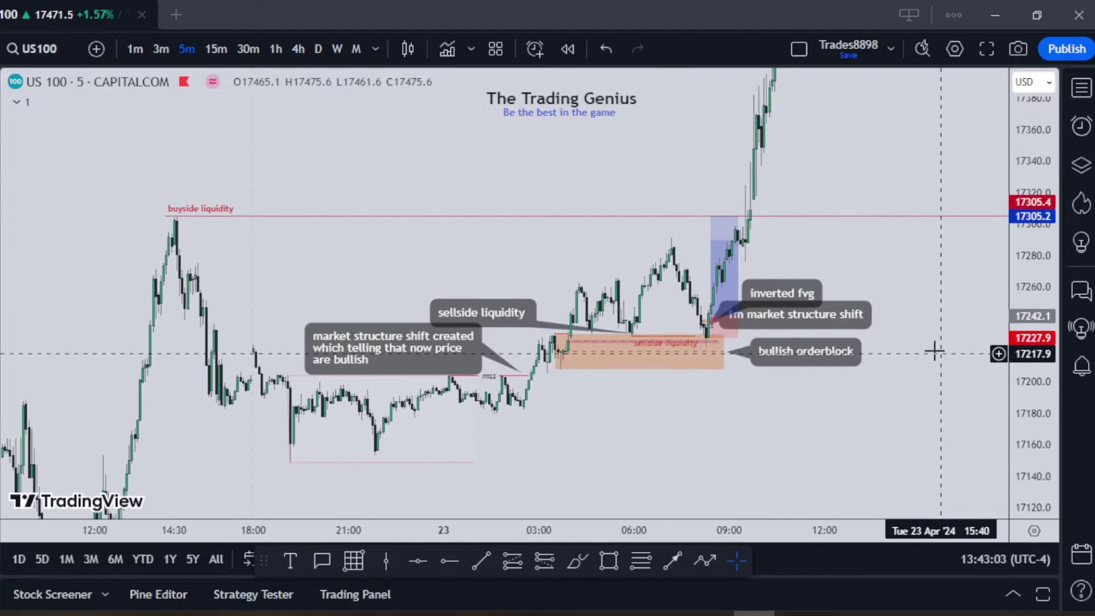